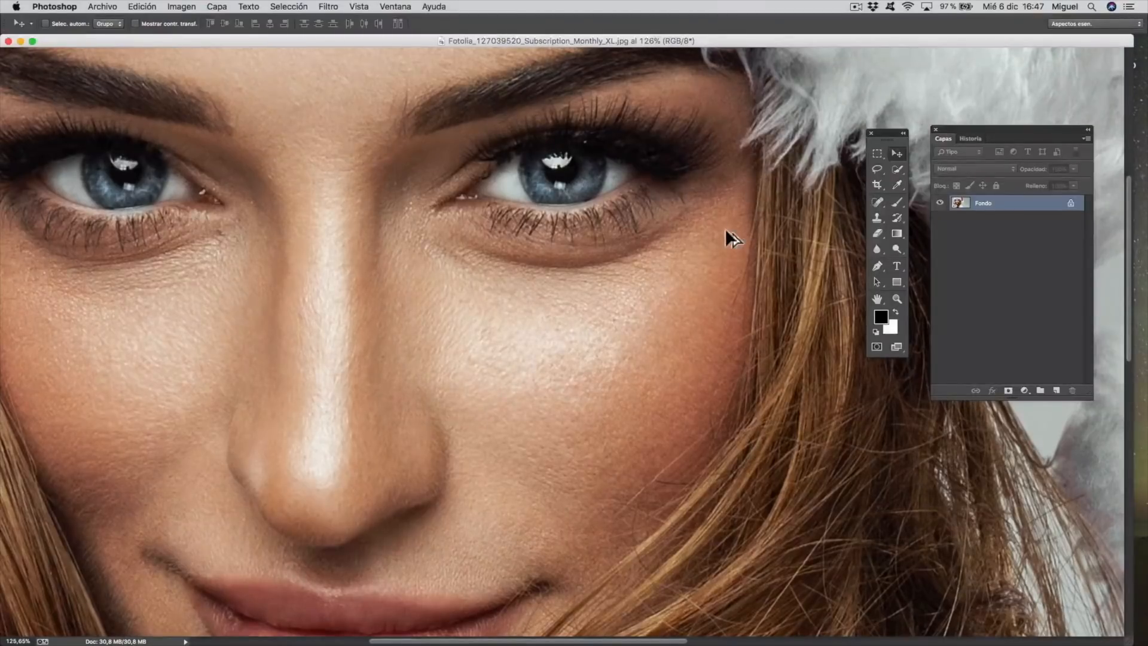
scroll(727, 230, down, 8)
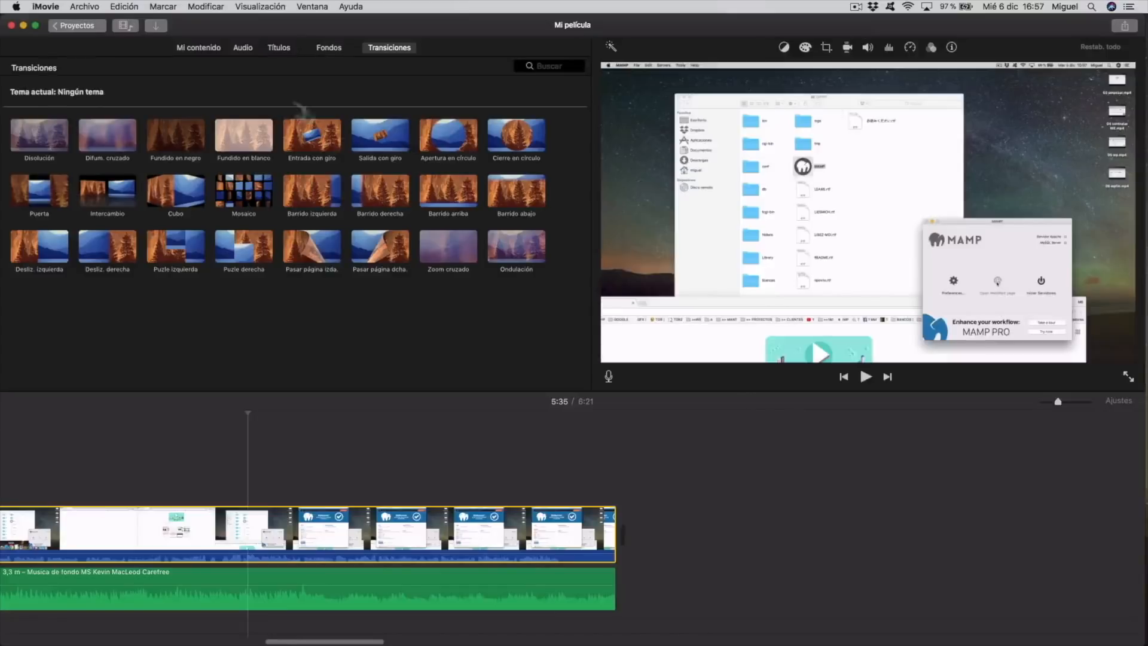
Add the intro tienda.mp4 clip from the TIENDA DE ROPA folder to the end of the iMovie timeline.
key(ctrl+Up)
click(854, 426)
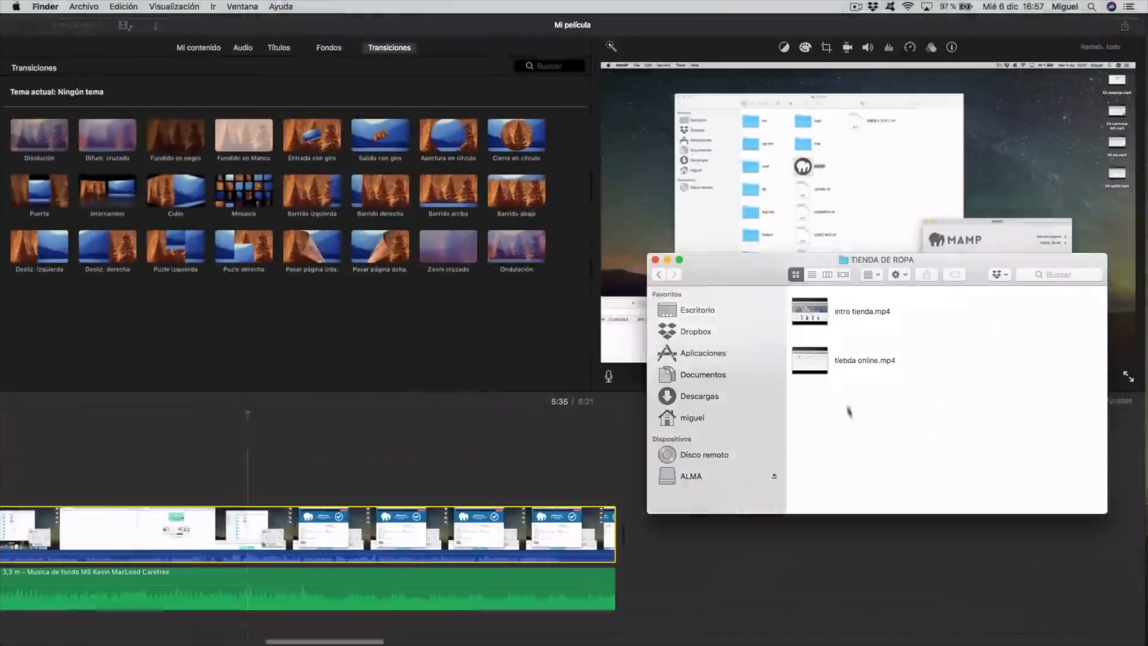
drag(809, 311, 707, 553)
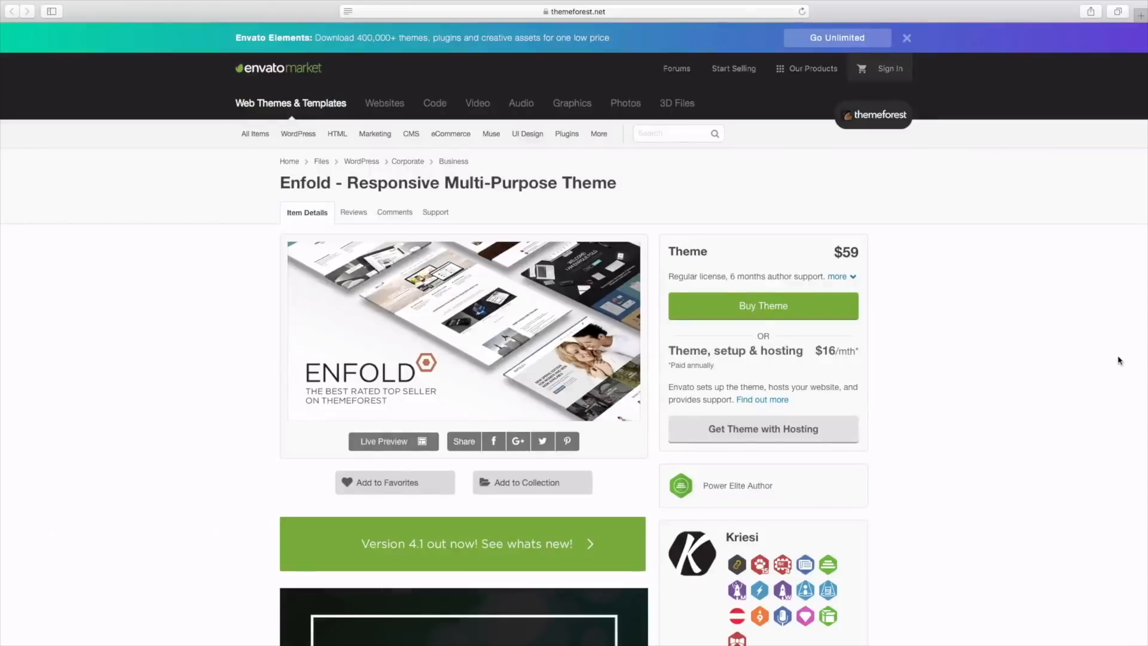
Open the live preview of the Enfold theme and examine the demo page down to its contact form.
scroll(1120, 360, down, 5)
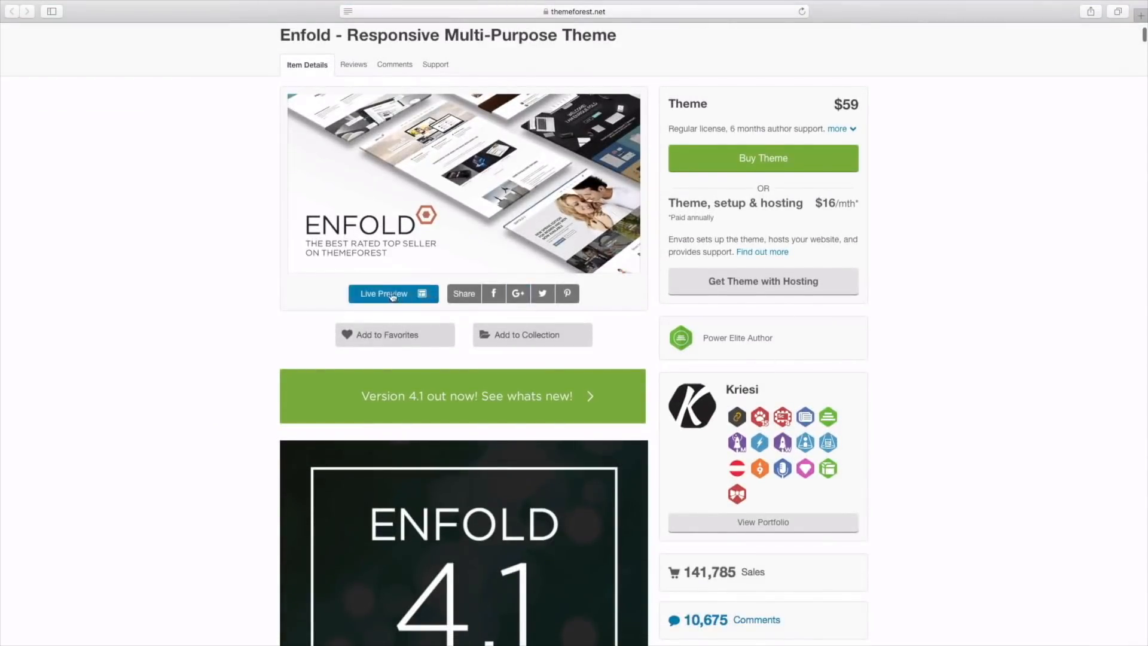
click(388, 293)
scroll(1126, 293, down, 15)
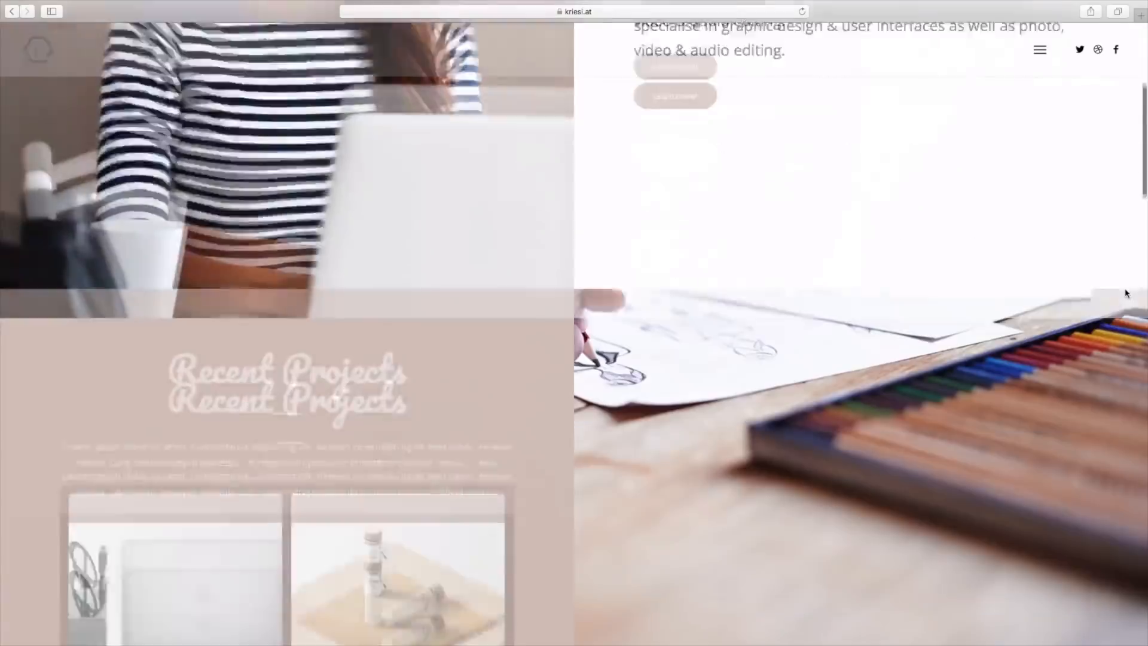
scroll(1125, 293, down, 20)
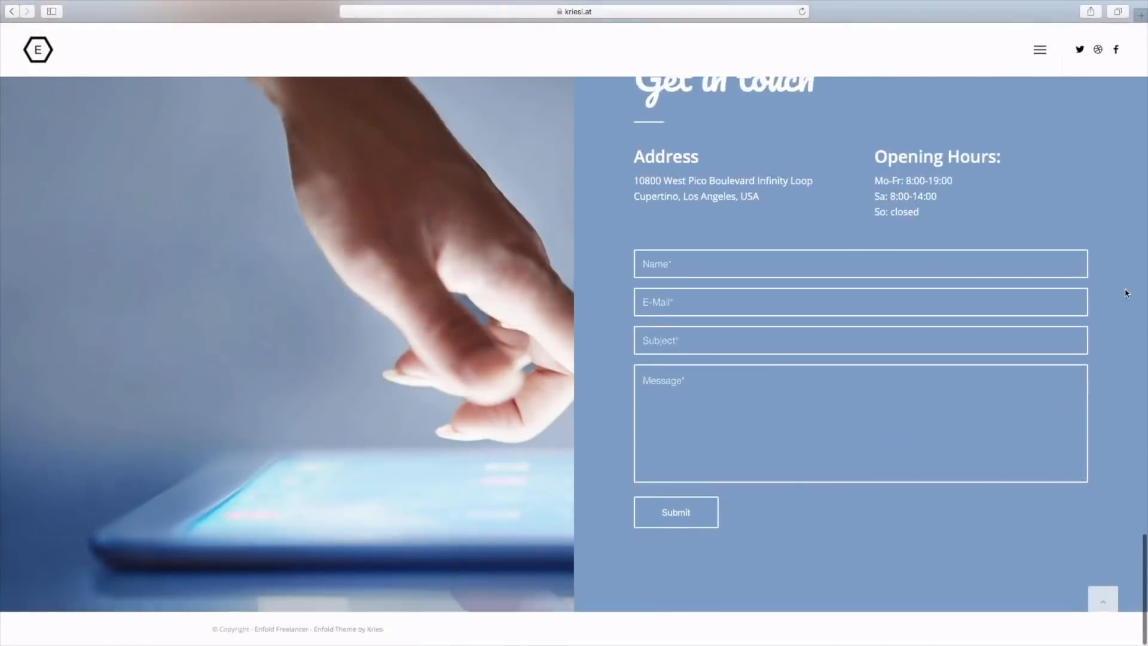
Switch to Photoshop with the San Silvestre poster, select the CHICA copia layer and shift the runner slightly.
double_click(1128, 113)
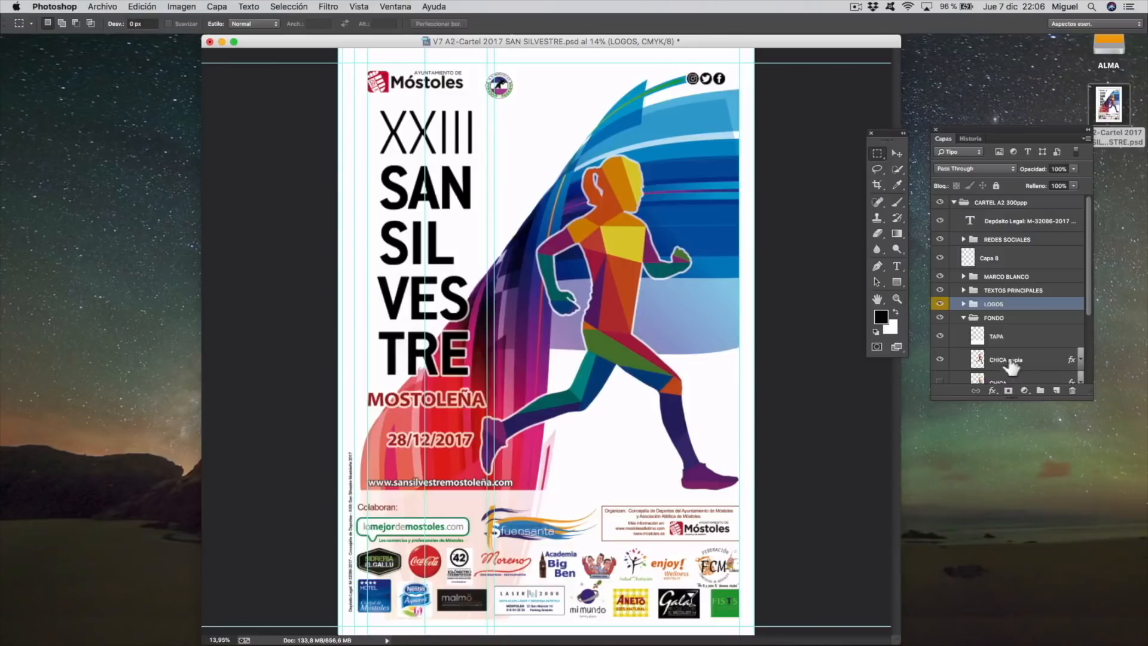
click(943, 358)
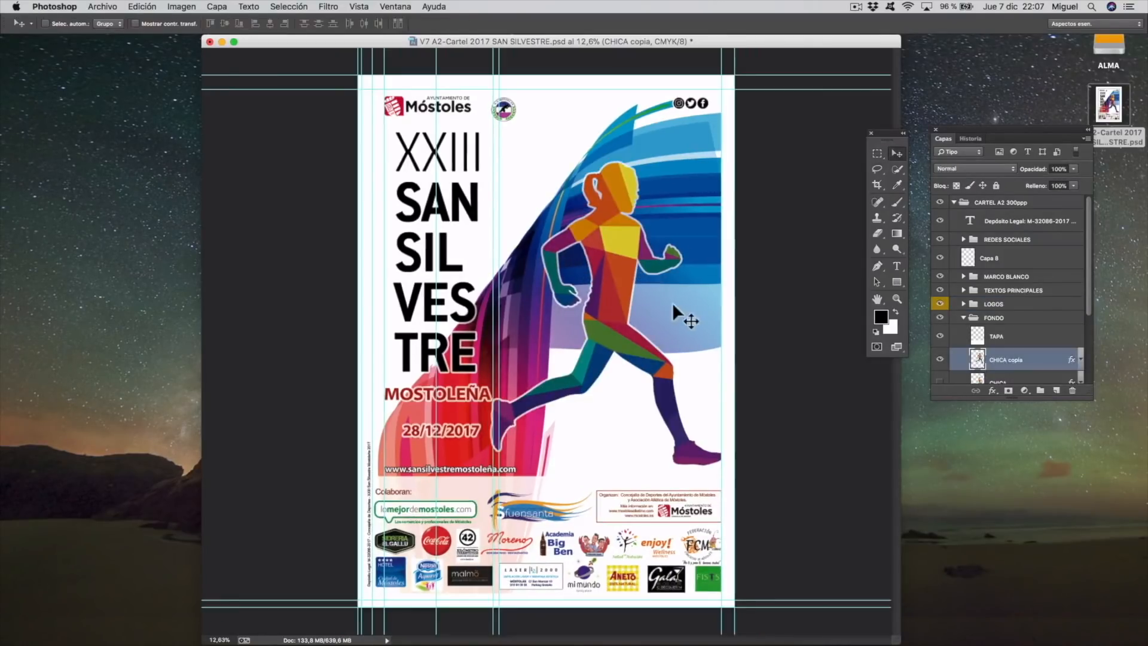
mouse_move(675, 308)
mouse_down()
mouse_move(590, 313)
mouse_move(675, 313)
mouse_up()
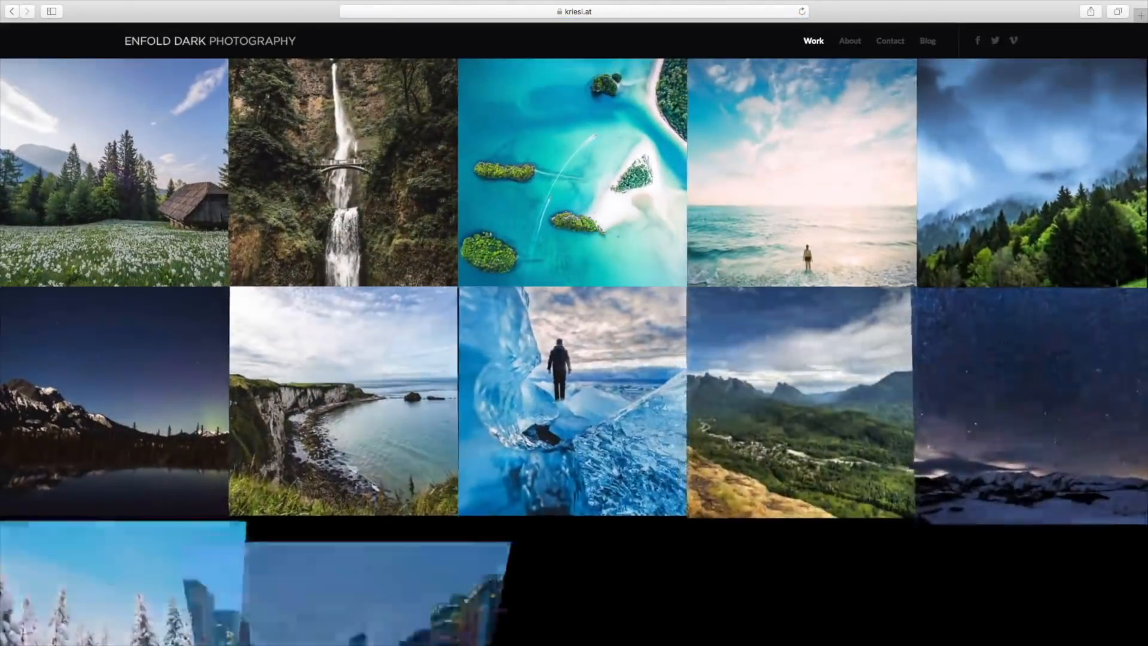
scroll(801, 359, down, 5)
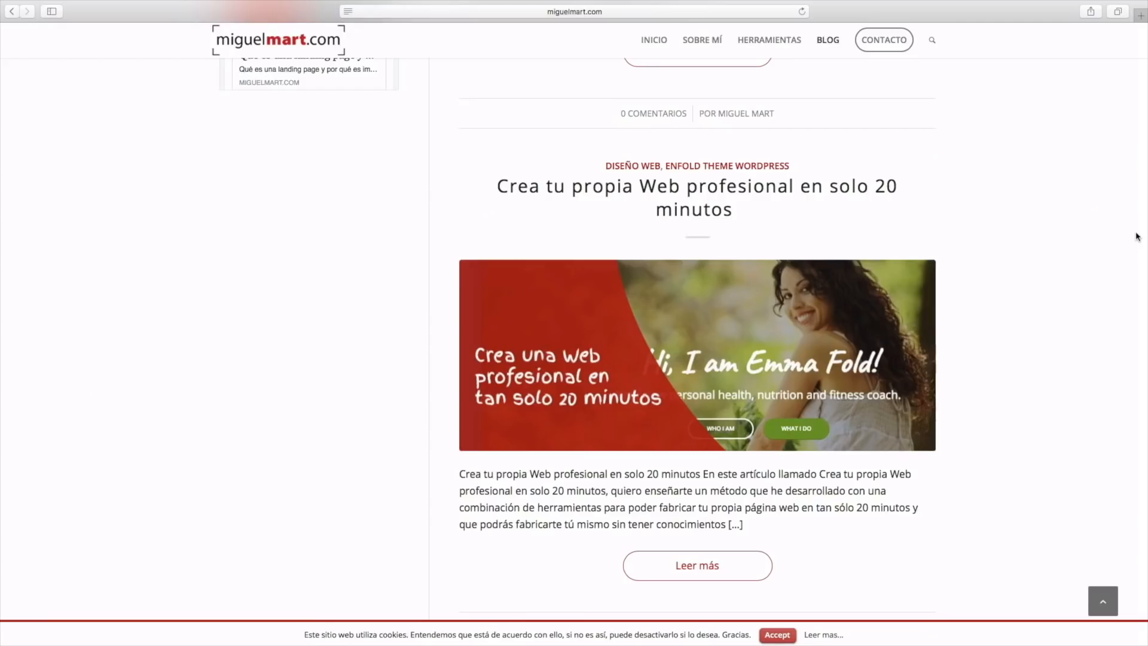
scroll(1136, 234, up, 10)
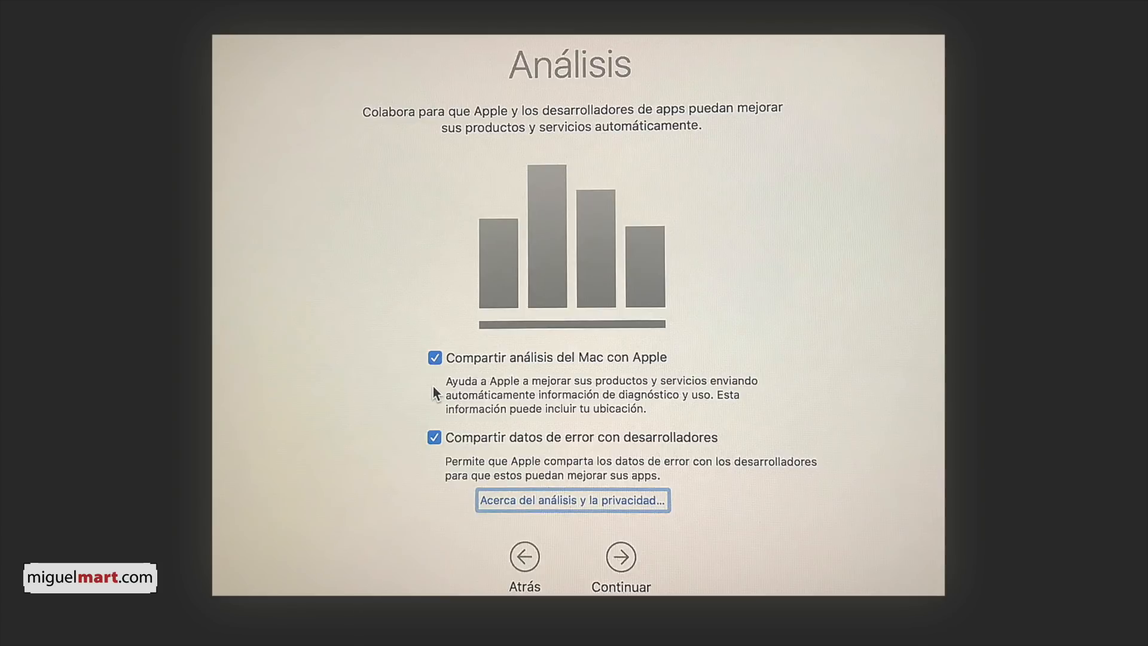
Continue the Mac setup past the Análisis page with both data-sharing options enabled.
click(621, 556)
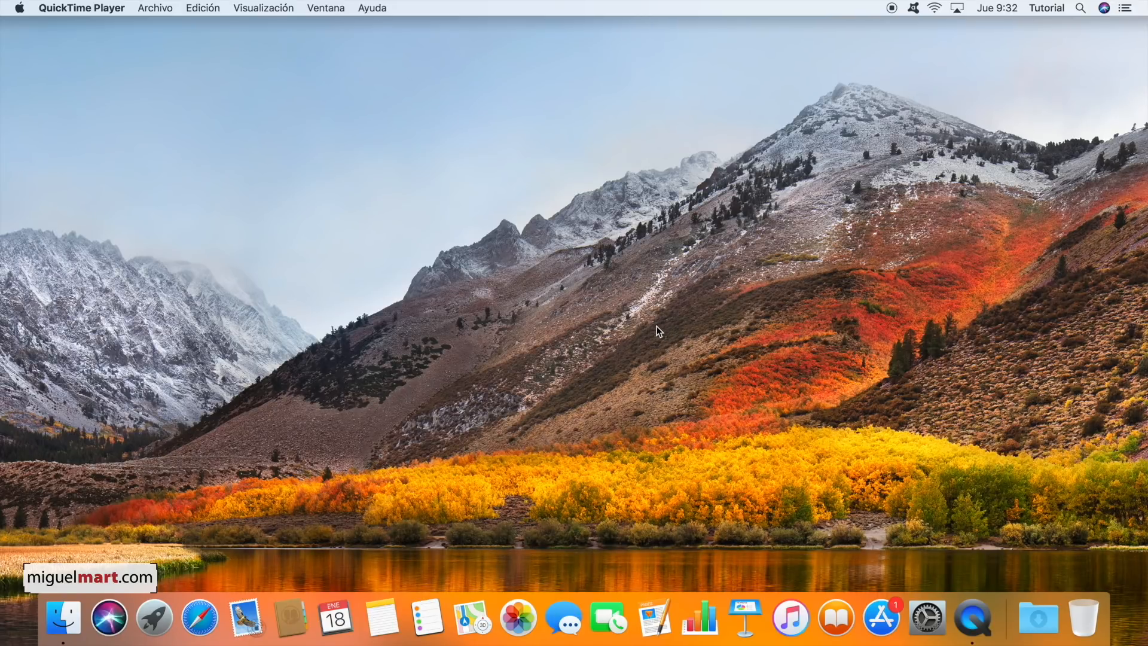
Move Preferencias del Sistema in the Dock so that it sits directly after the Finder.
click(749, 320)
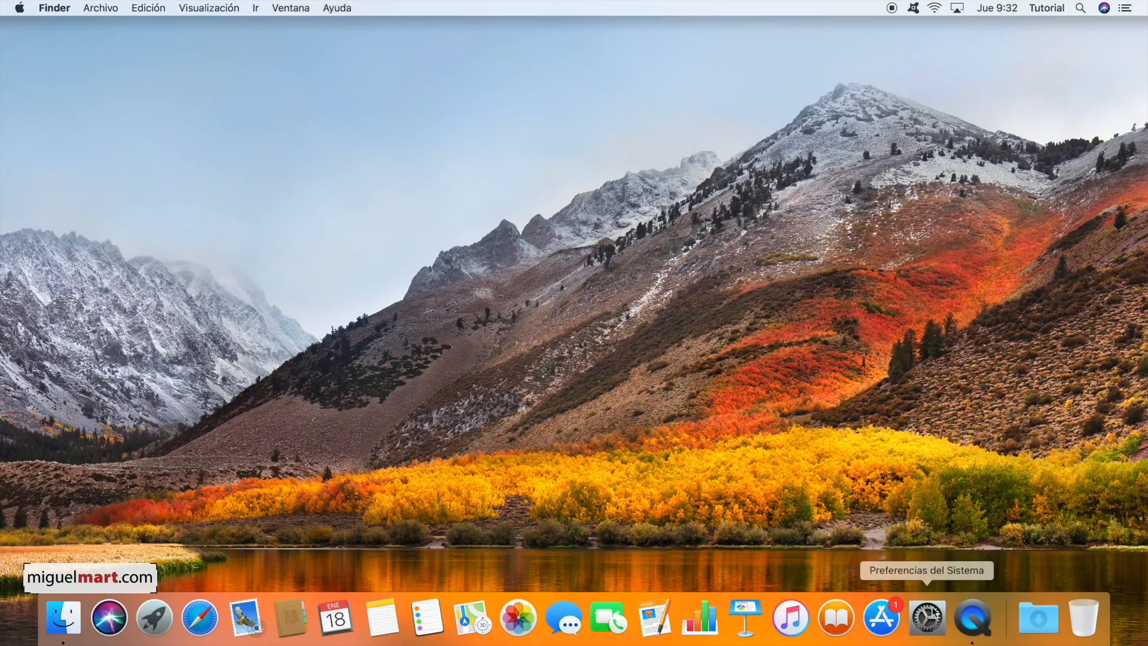
drag(927, 622, 99, 623)
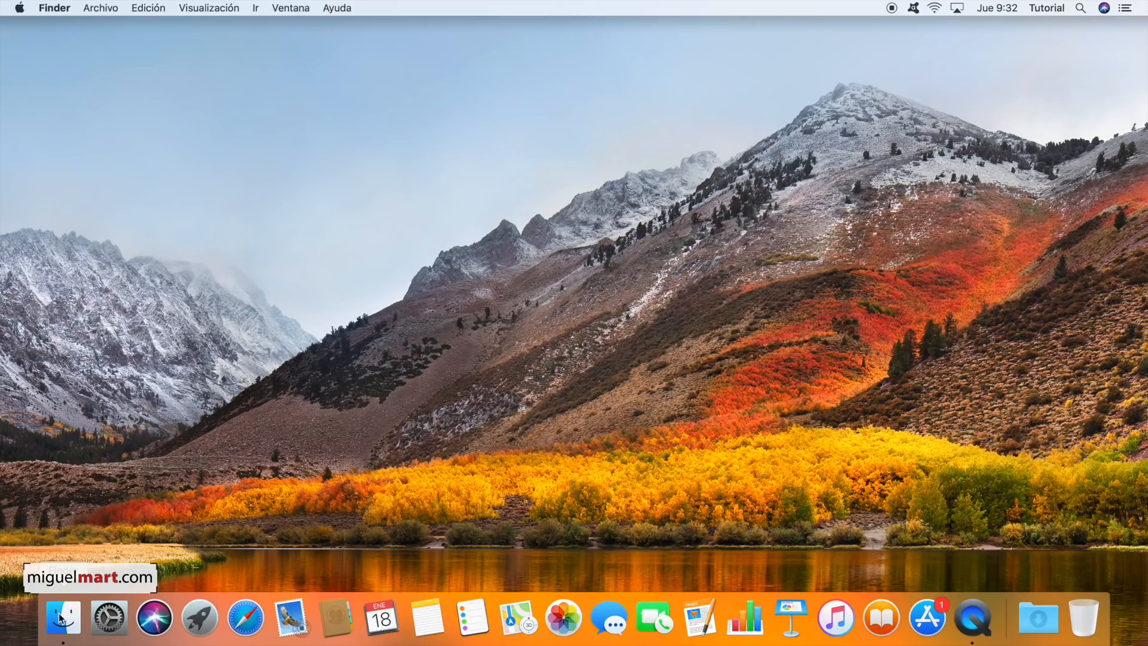
Open a Finder window, enlarge it and widen its sidebar, closing the window at the end.
click(65, 616)
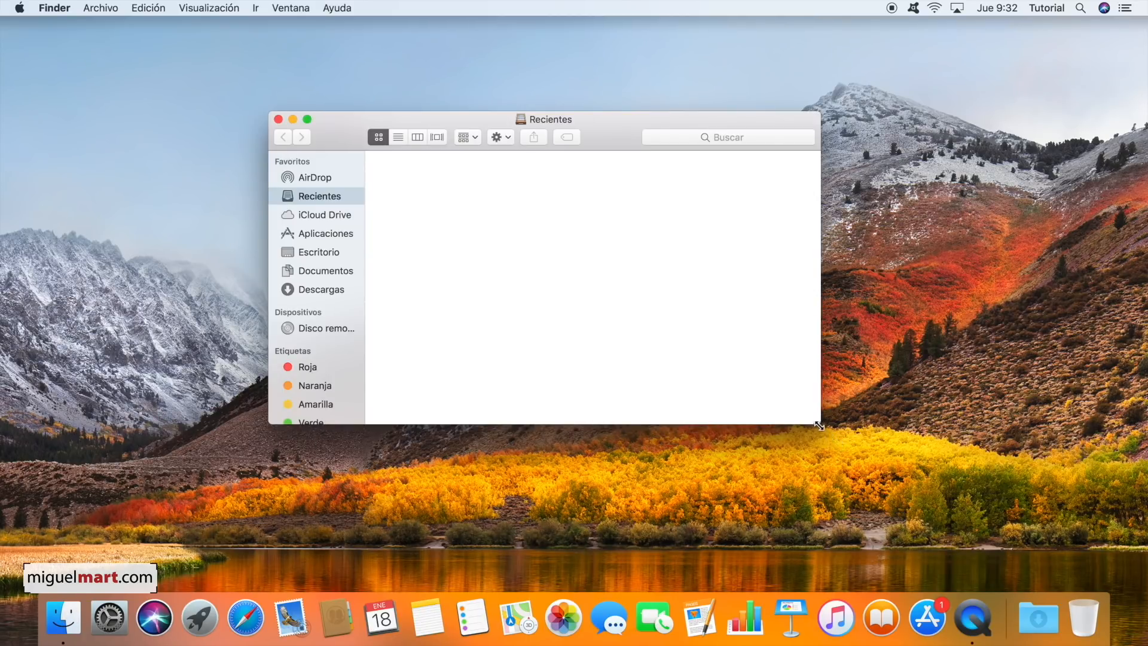
drag(819, 424, 854, 519)
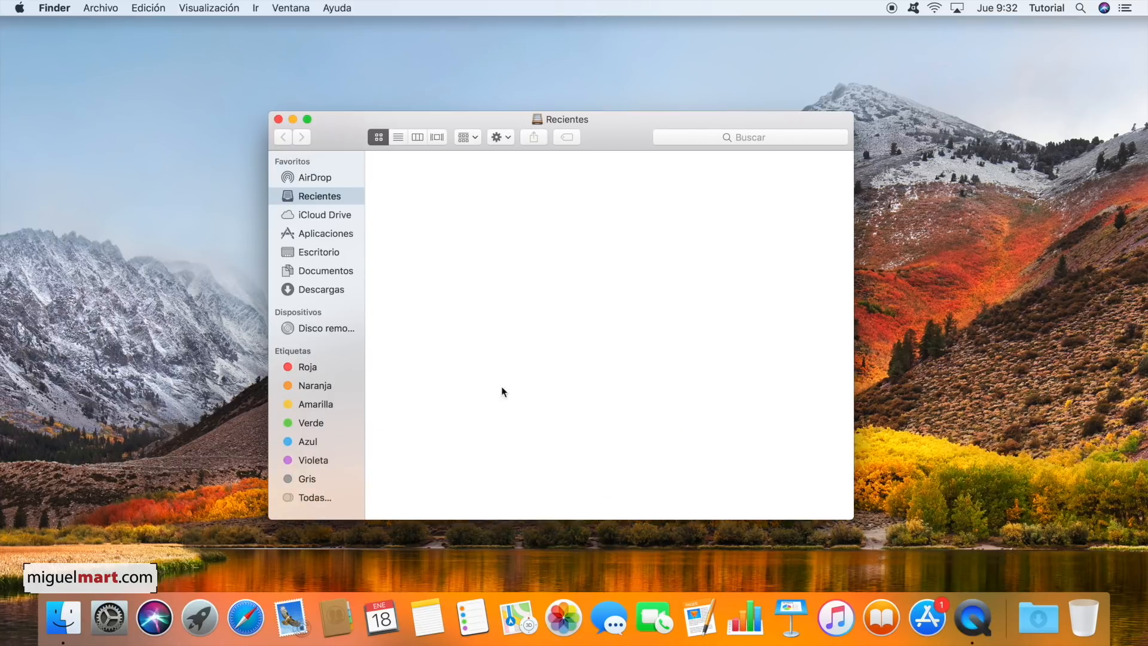
drag(365, 308, 421, 304)
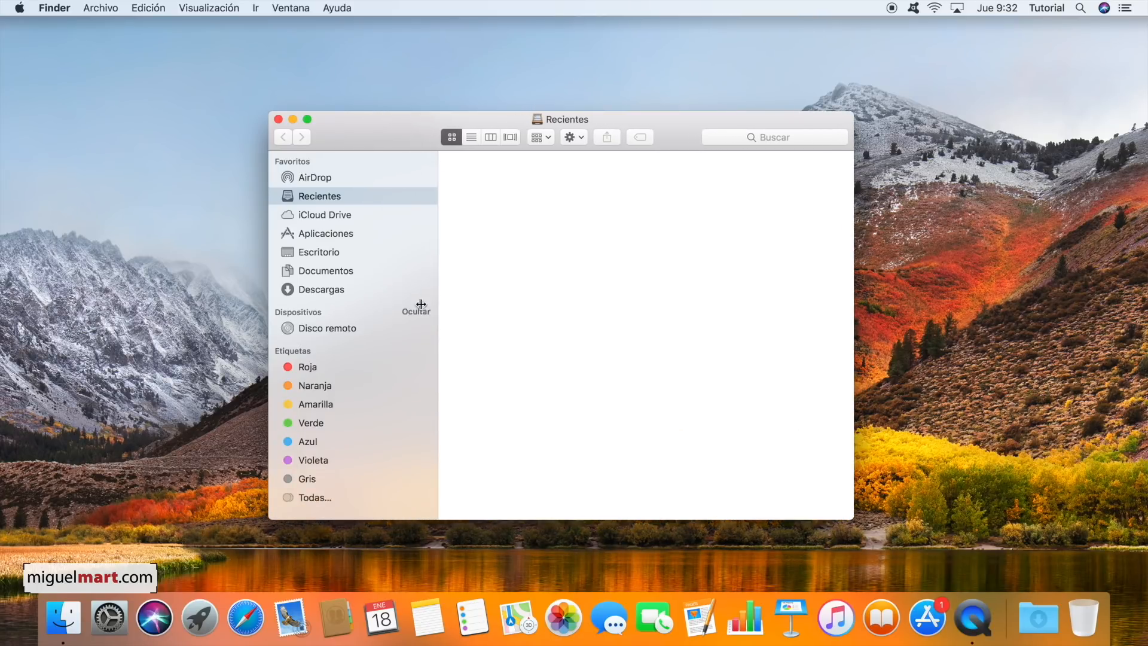
click(279, 119)
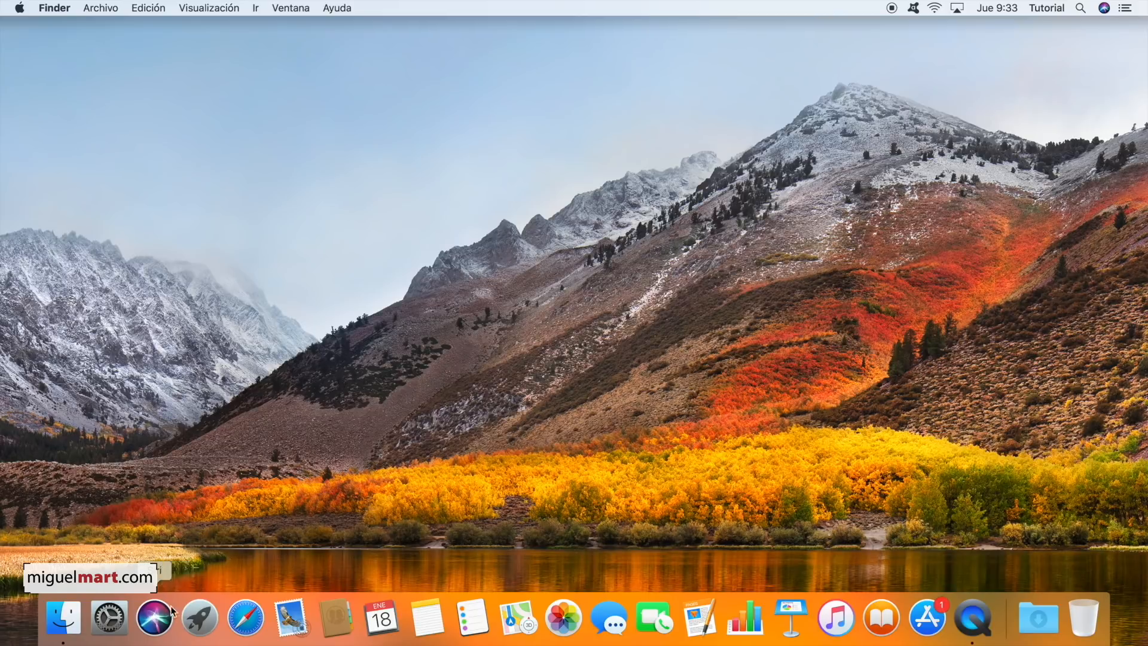
Remove Siri from the Dock.
drag(155, 611, 243, 95)
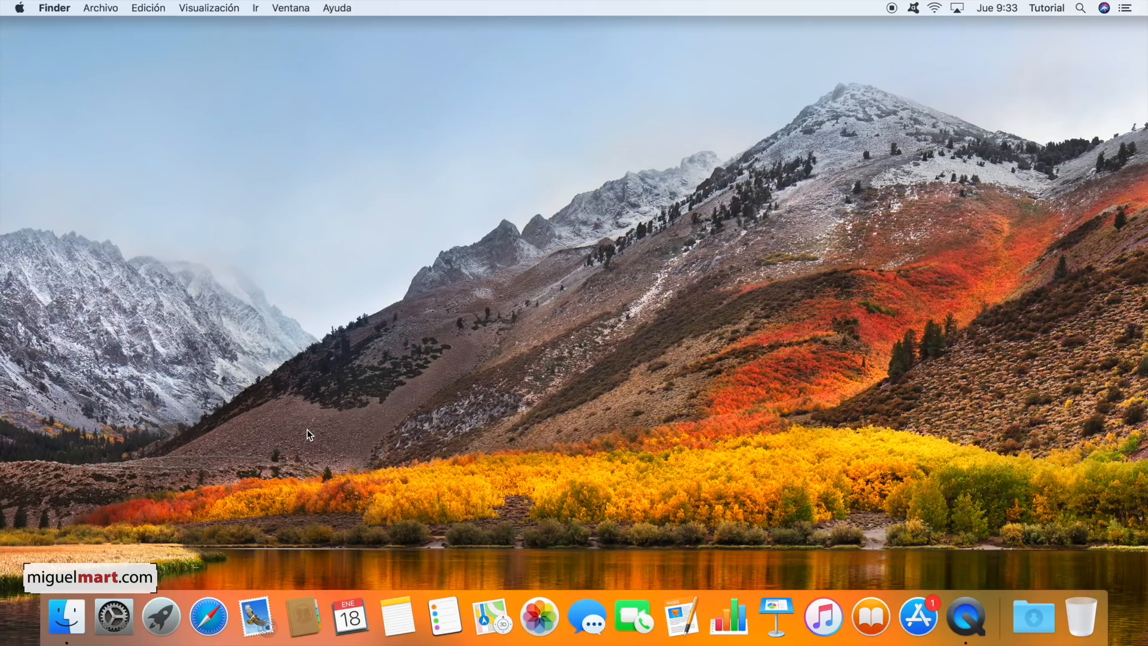
View the installed applications in Launchpad and return to the desktop.
click(162, 621)
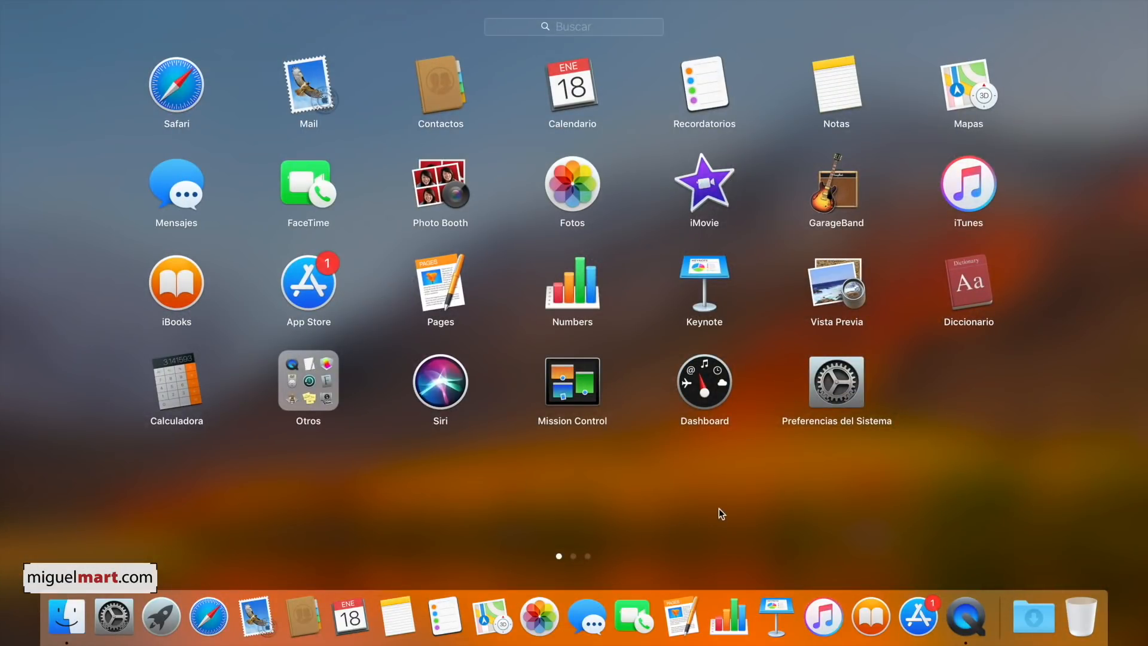
click(827, 493)
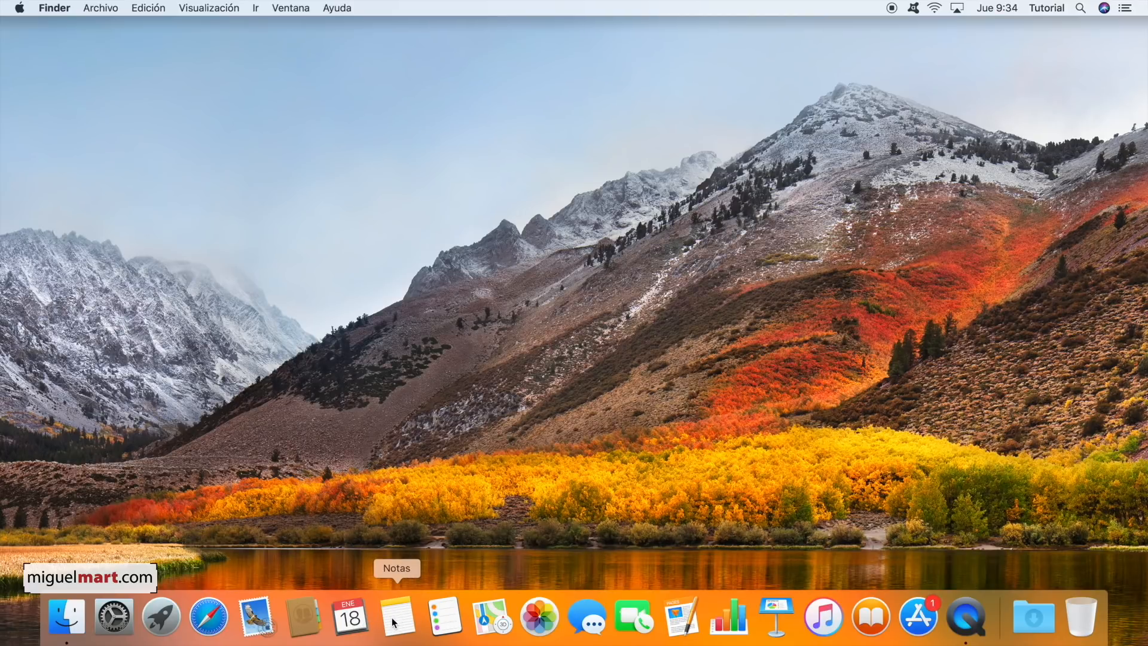
Remove Notas, Recordatorios, Mapas, Mensajes, FaceTime, iBooks and App Store from the Dock.
drag(393, 615, 568, 111)
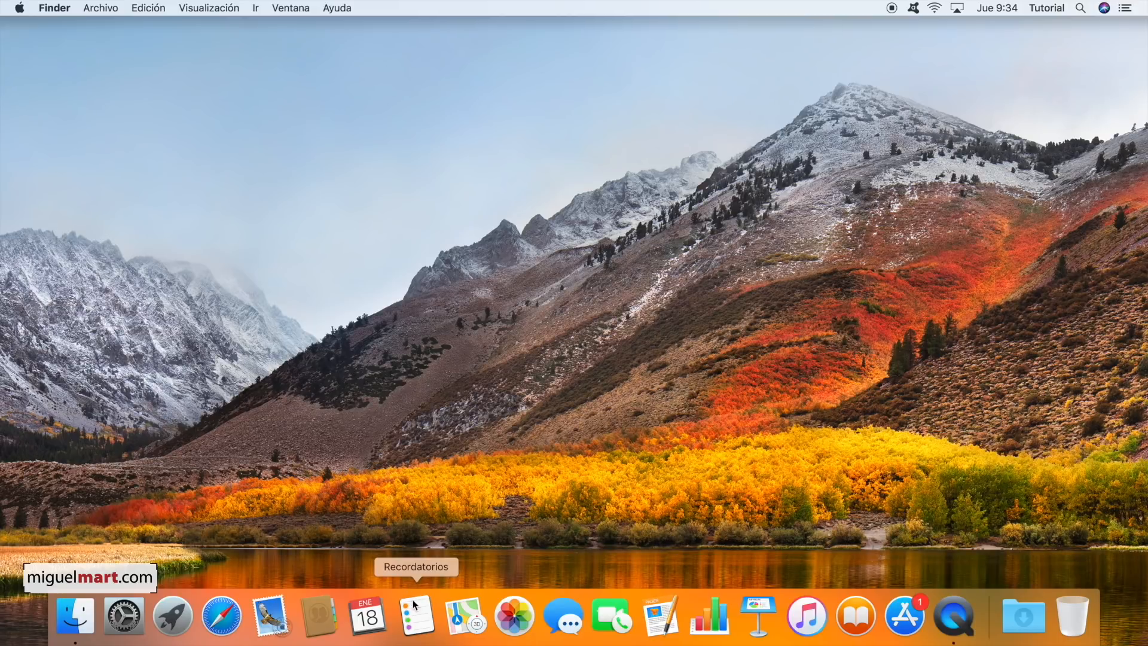
drag(417, 614, 495, 84)
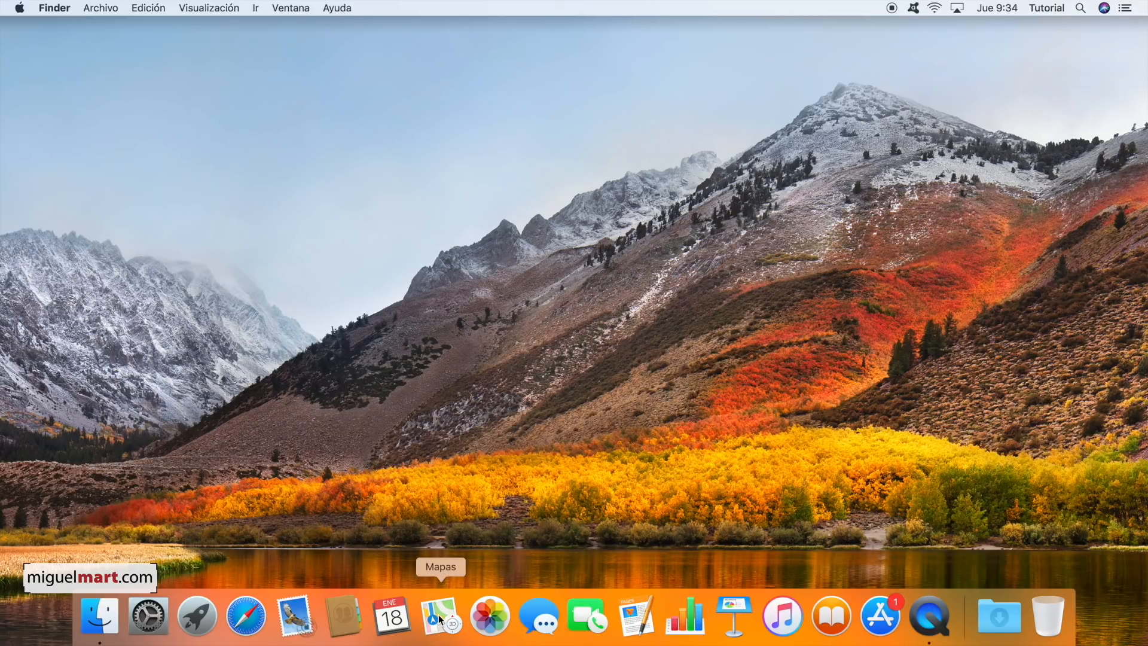
drag(438, 615, 543, 106)
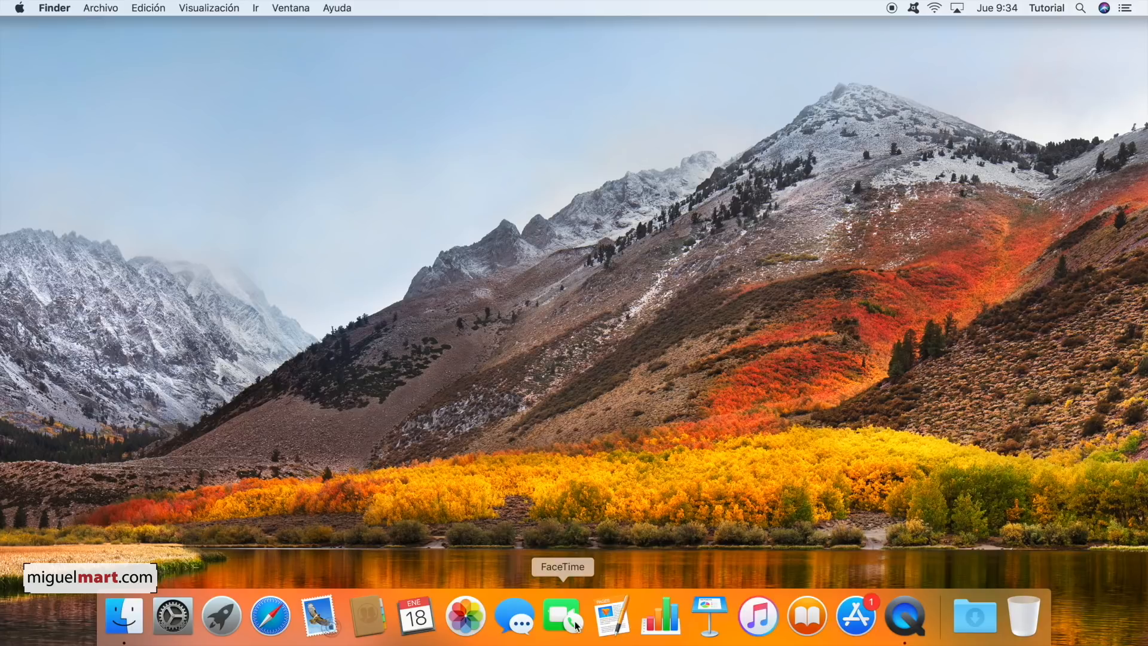
drag(520, 620, 665, 127)
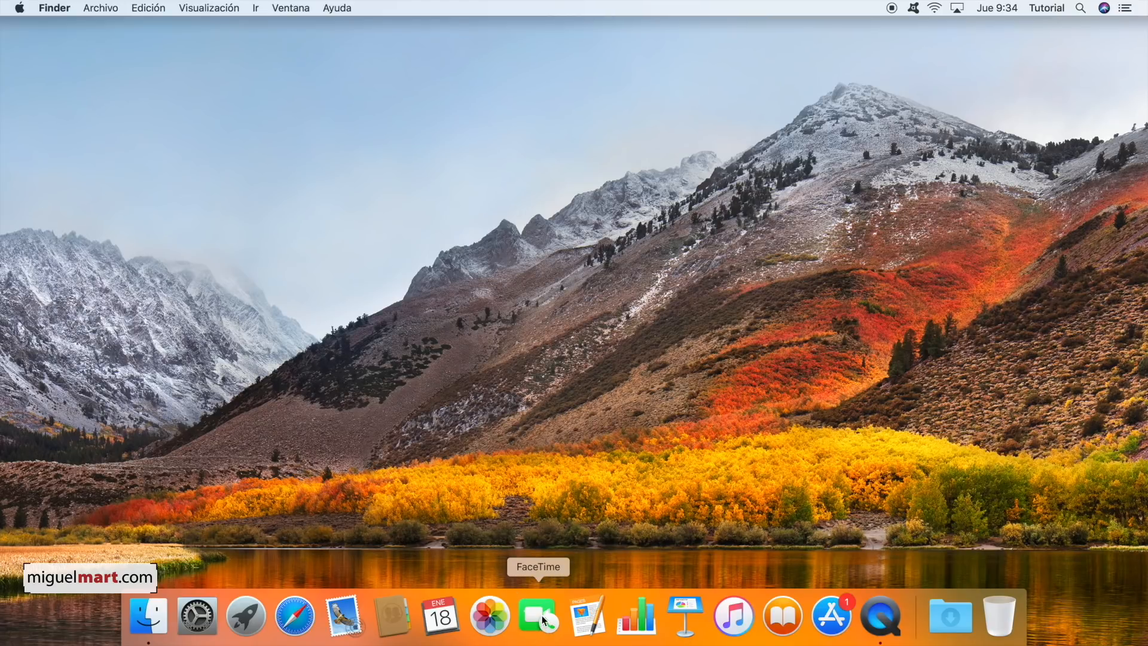
drag(540, 622, 622, 136)
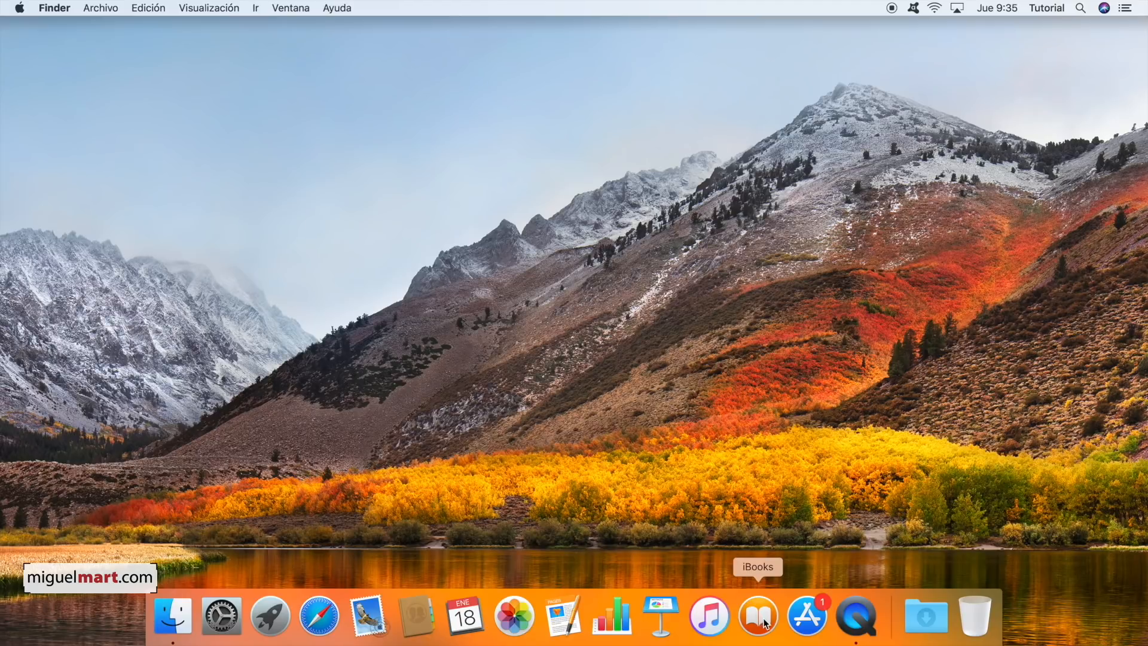
drag(769, 628, 759, 145)
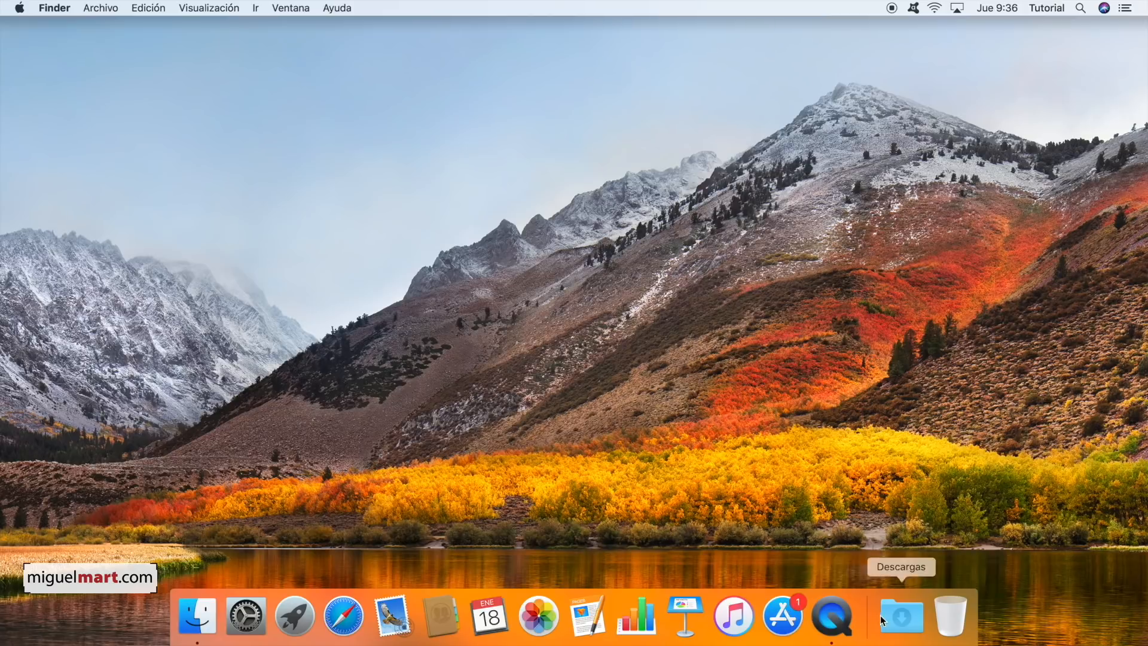
drag(783, 616, 779, 132)
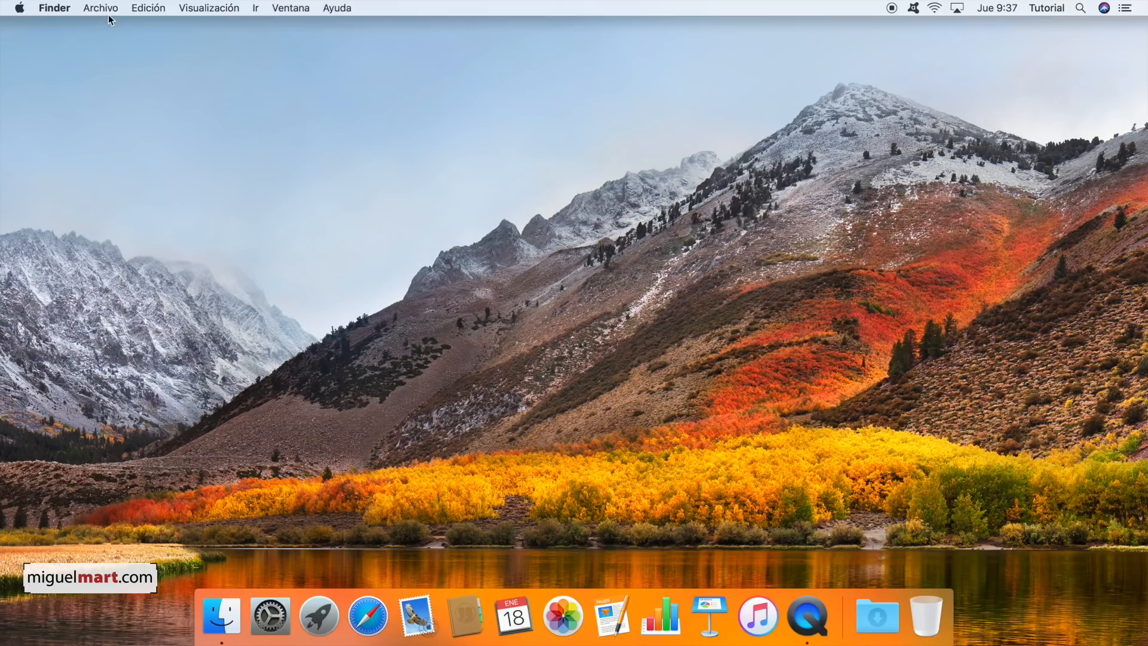
Set the Finder preferences to show hard disks (Discos duros) on the desktop.
click(54, 9)
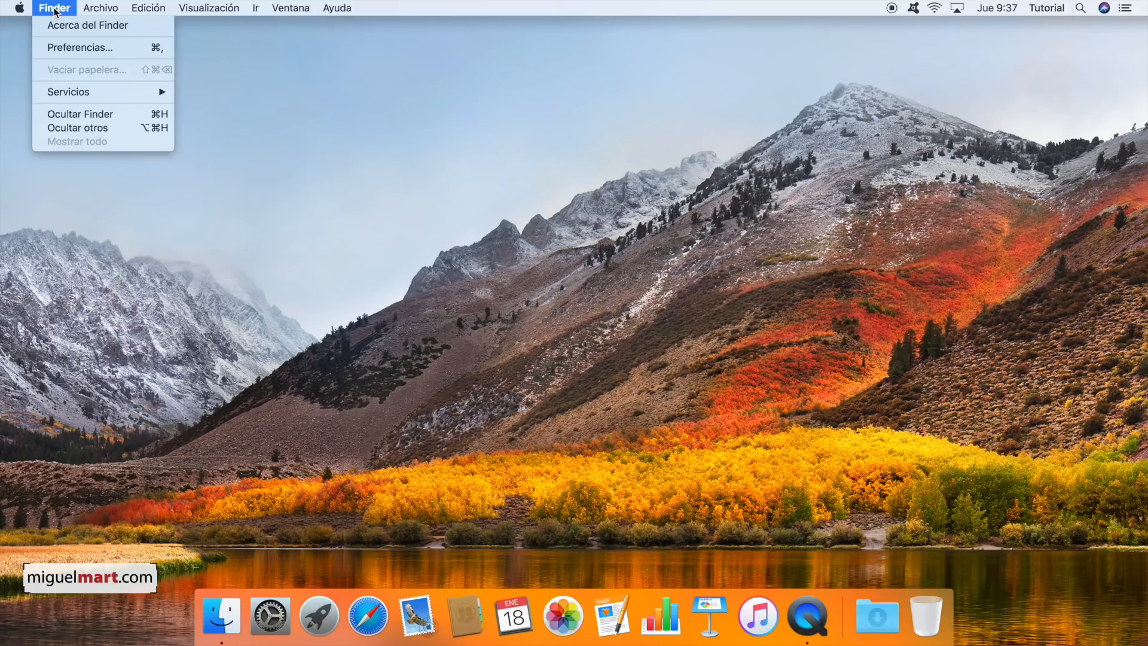
click(80, 50)
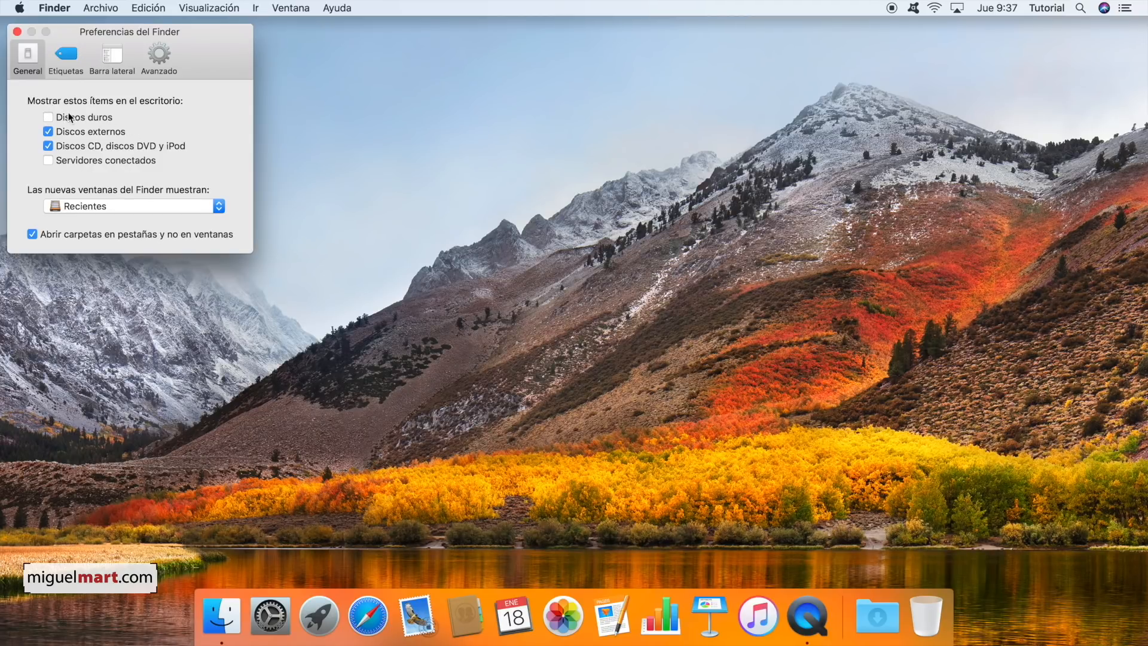
click(48, 117)
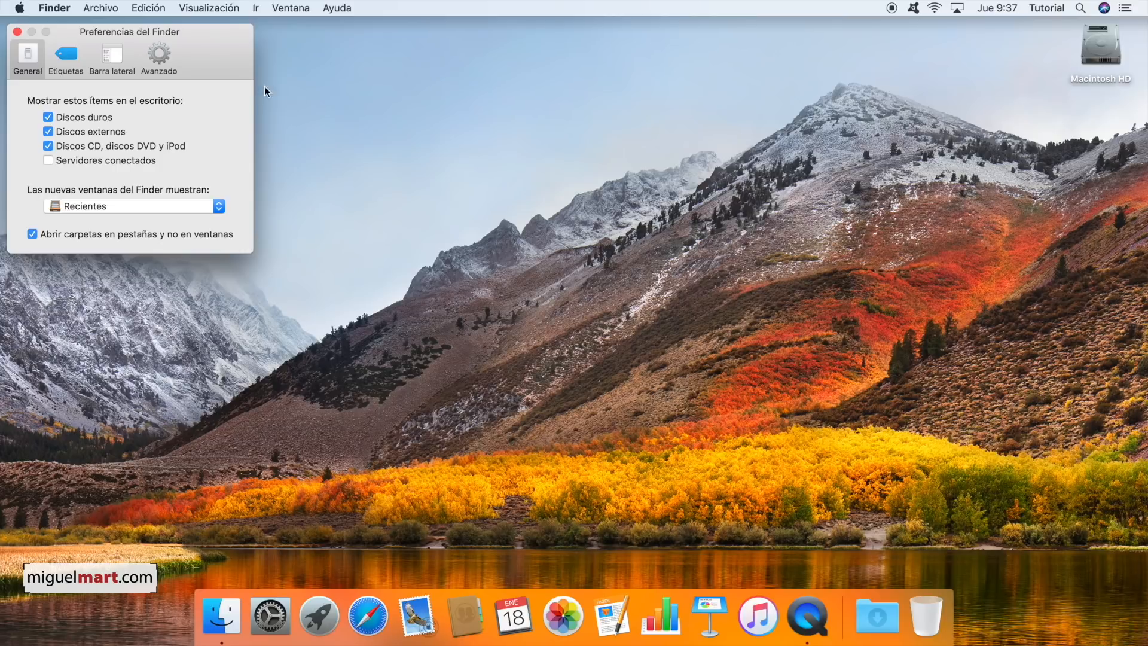
click(17, 32)
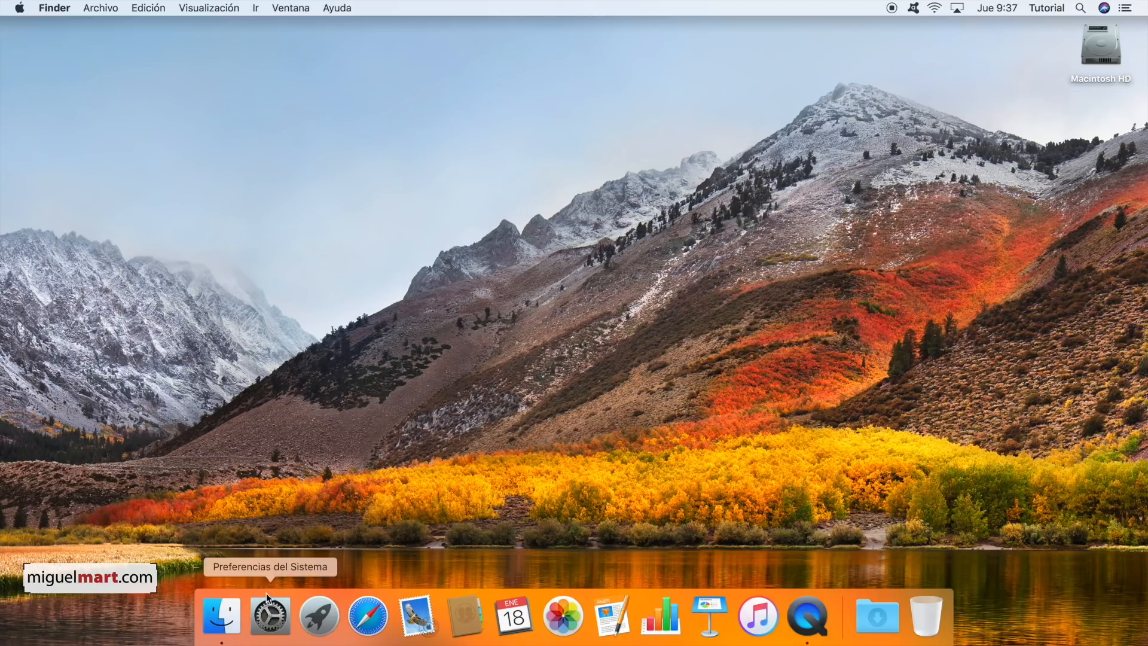
Increase the cursor size (Tamaño del cursor) slightly in the Pantalla section of the Accesibilidad system preferences.
click(281, 612)
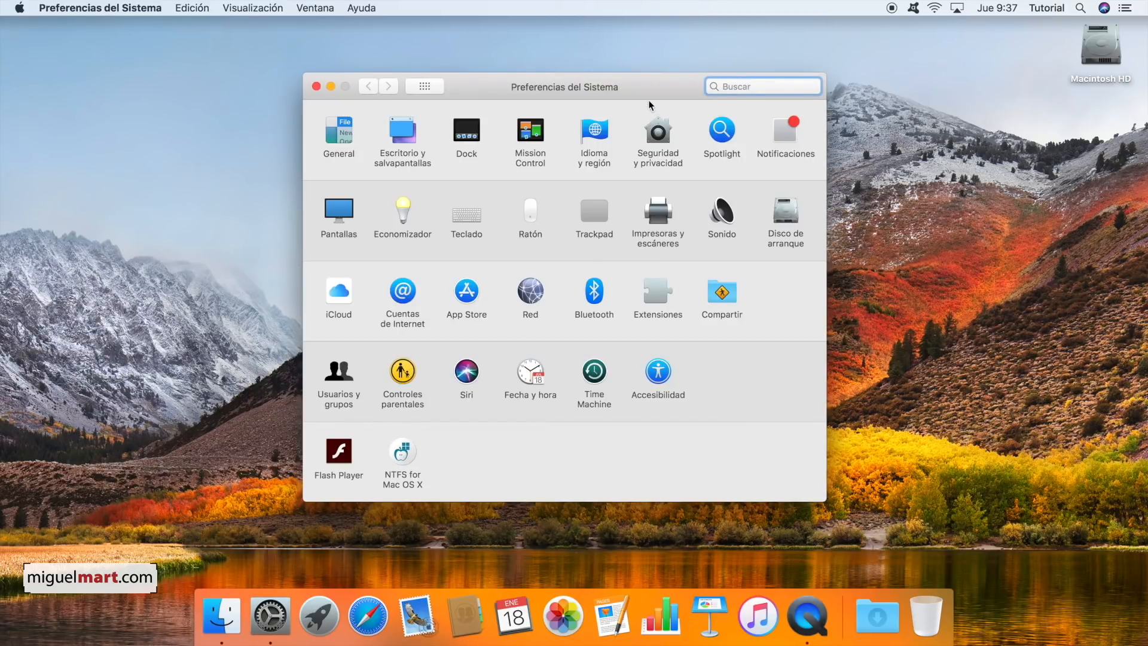
drag(645, 89, 674, 88)
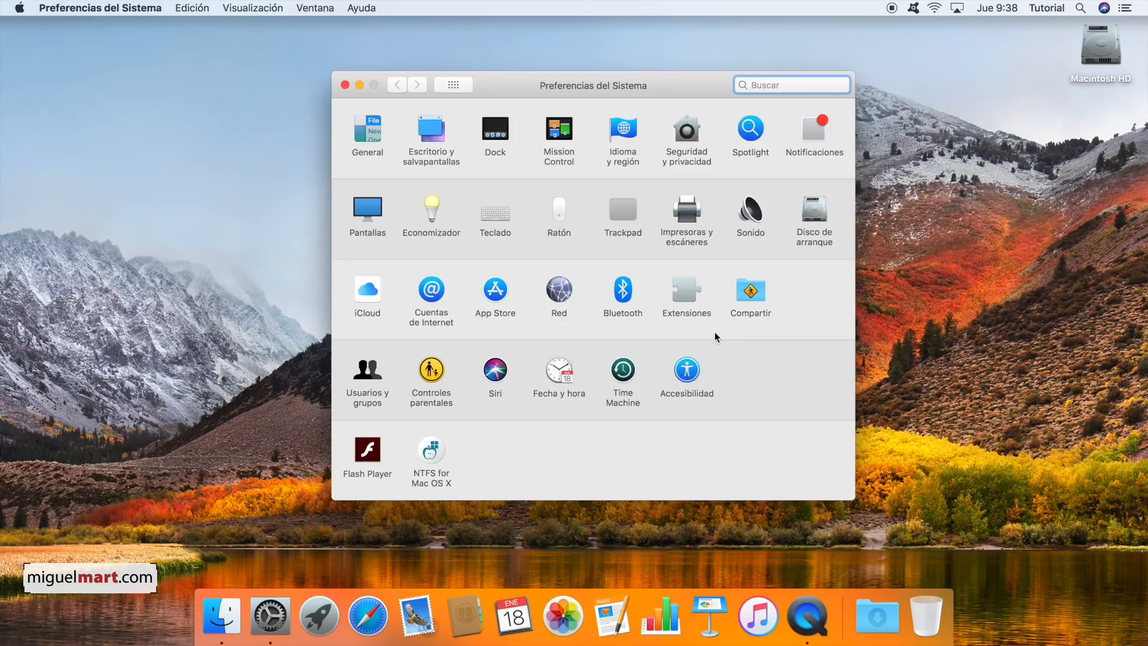
click(687, 371)
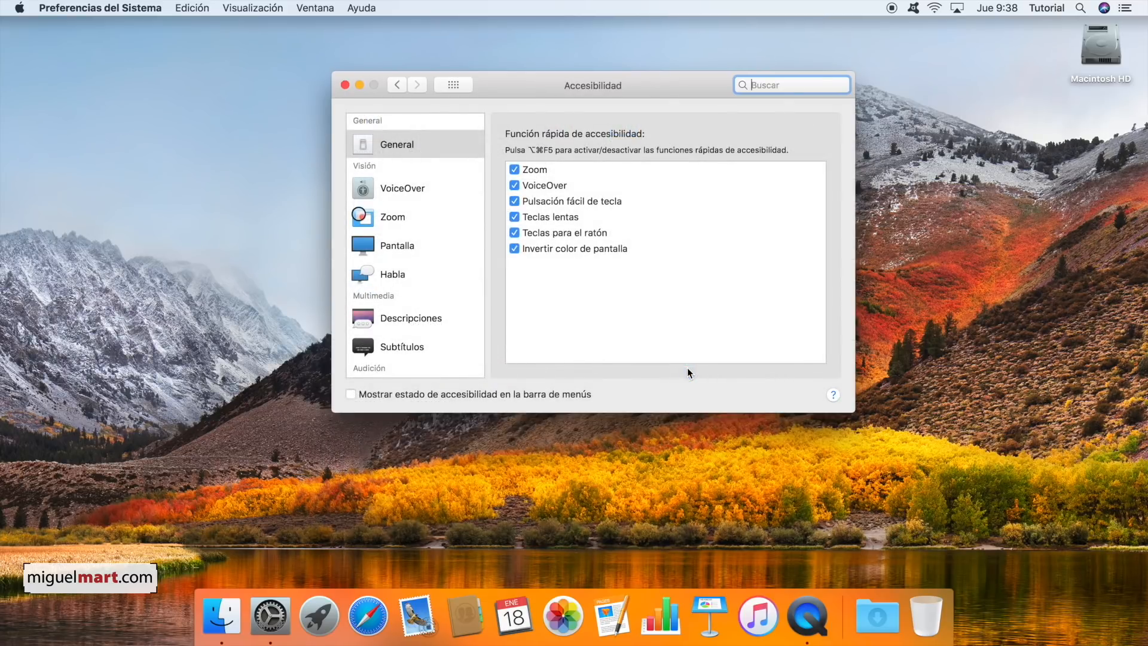
click(393, 248)
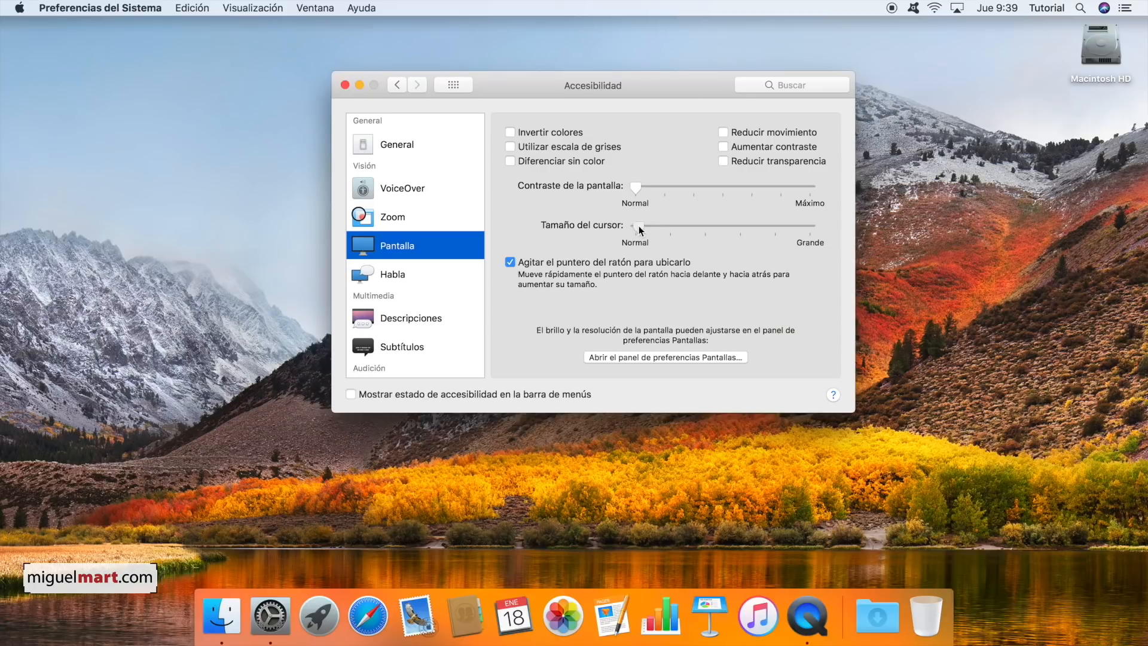
drag(636, 226, 650, 227)
click(394, 86)
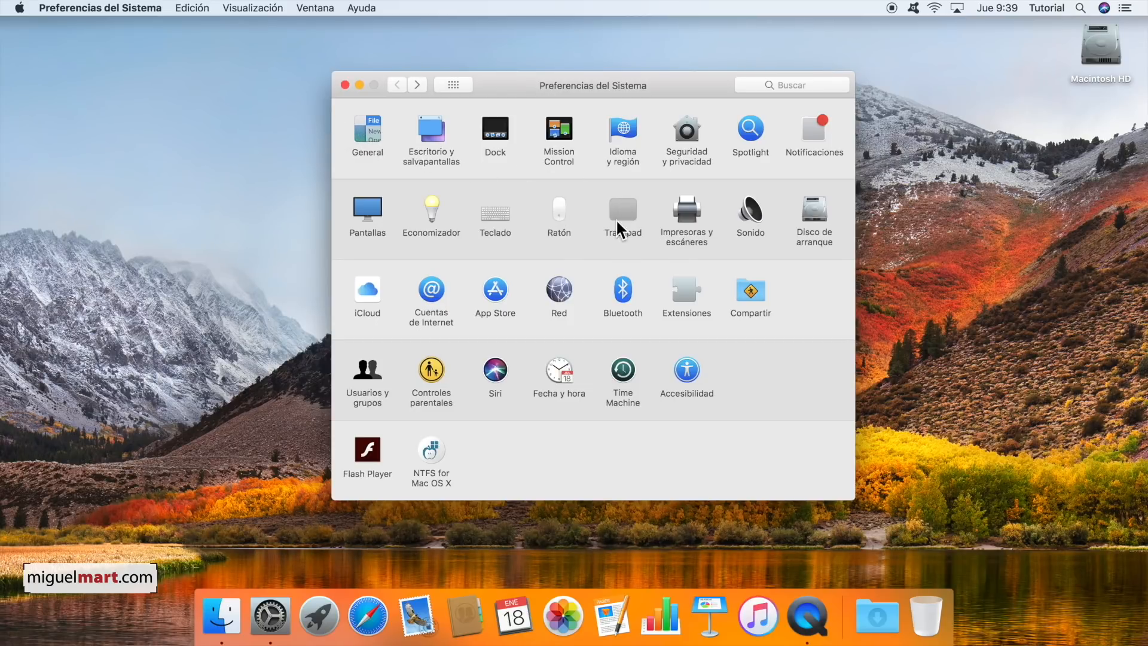
In the Ratón preferences, turn off the natural scroll direction and enable Clic secundario.
click(558, 215)
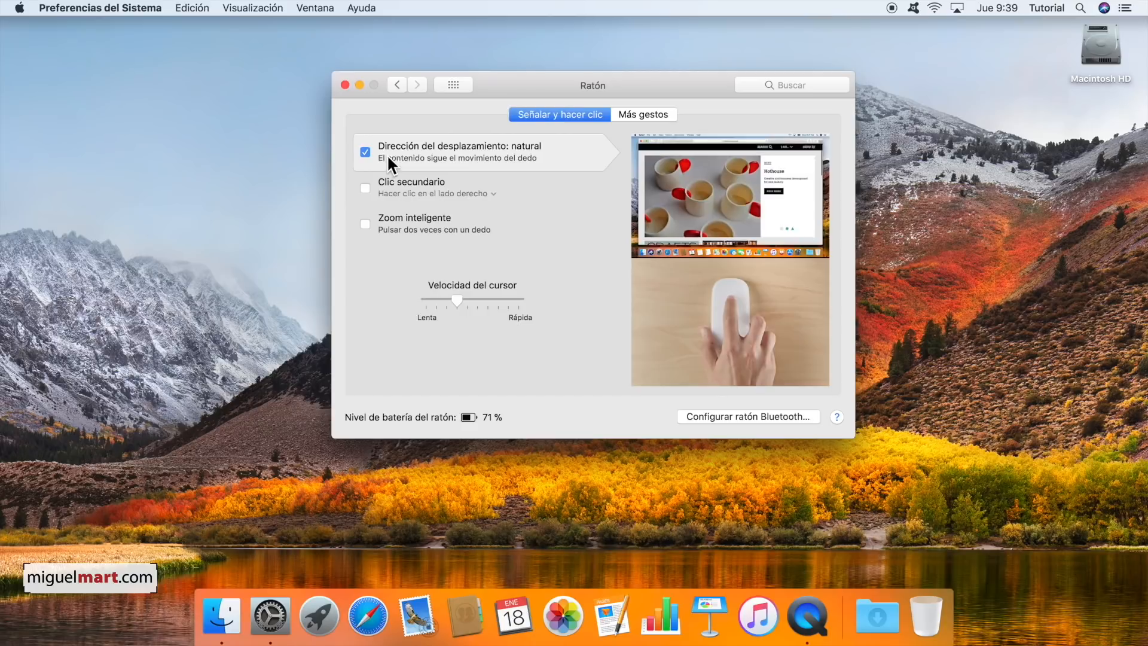
click(364, 151)
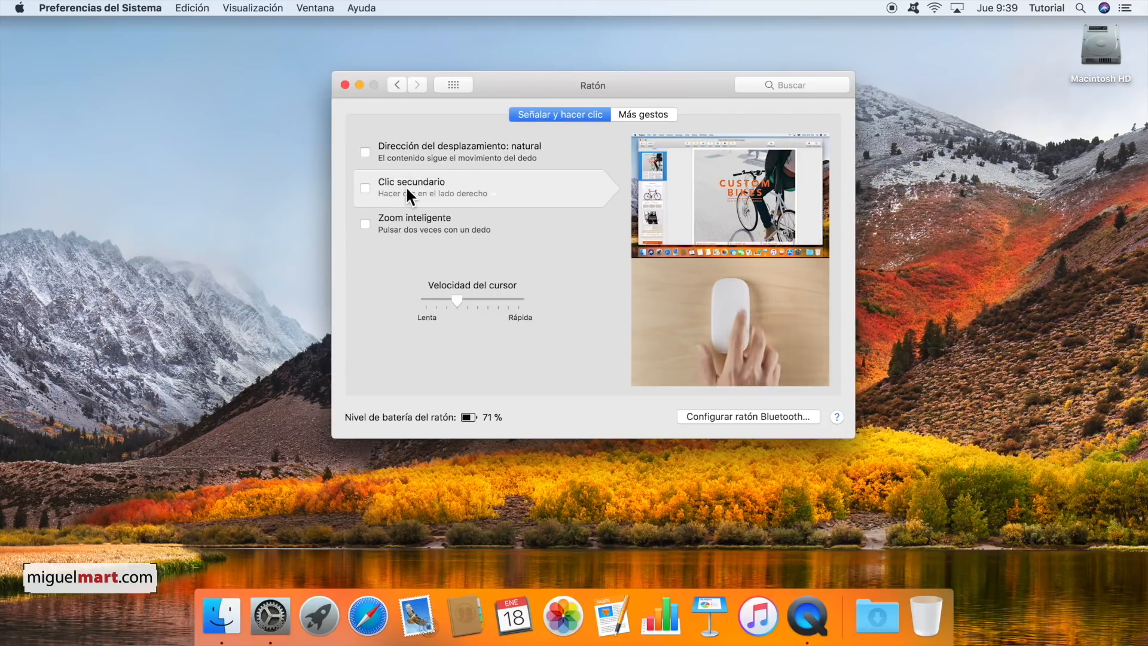
click(285, 182)
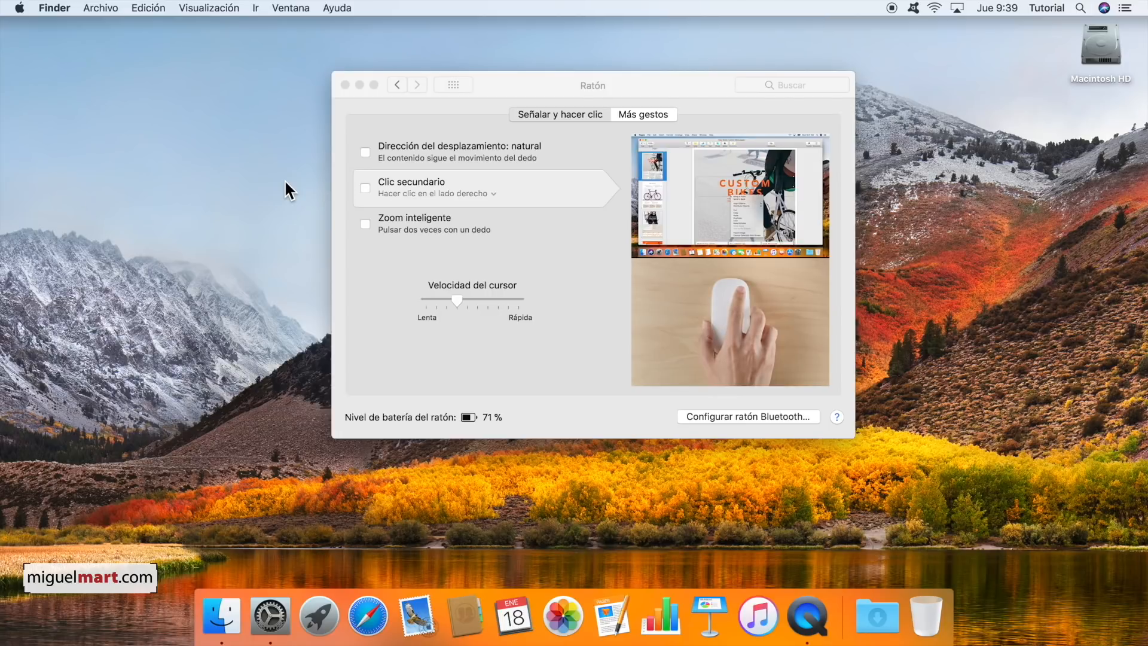
click(431, 190)
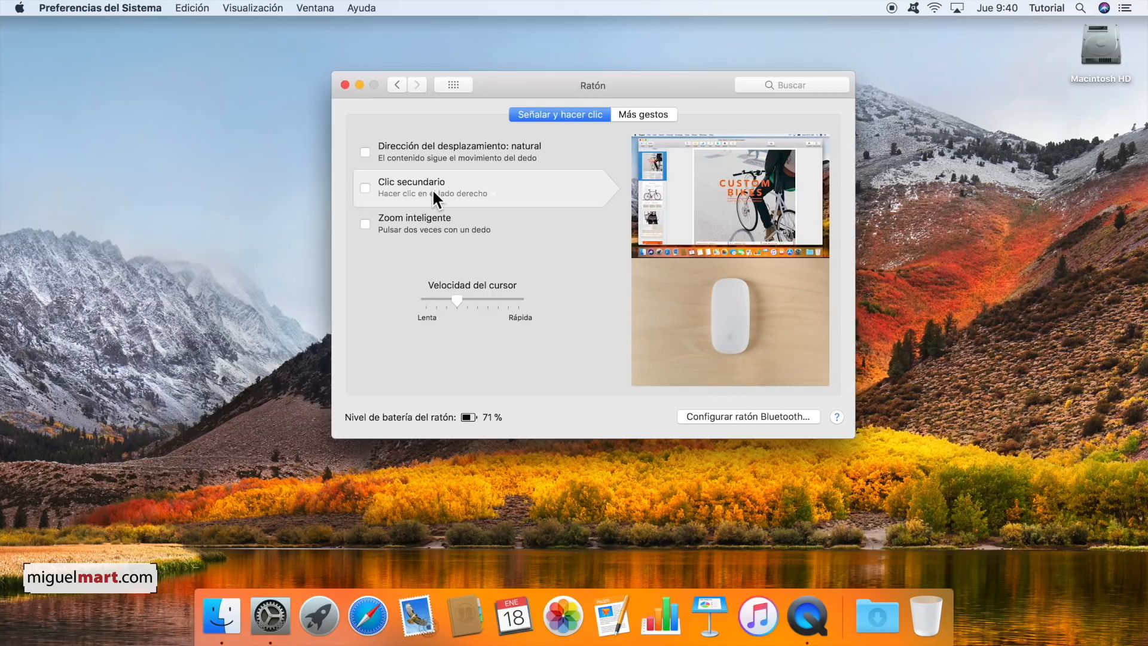
click(368, 190)
Test the secondary click on an empty area of the desktop and check its side options in the Ratón preferences.
right_click(228, 159)
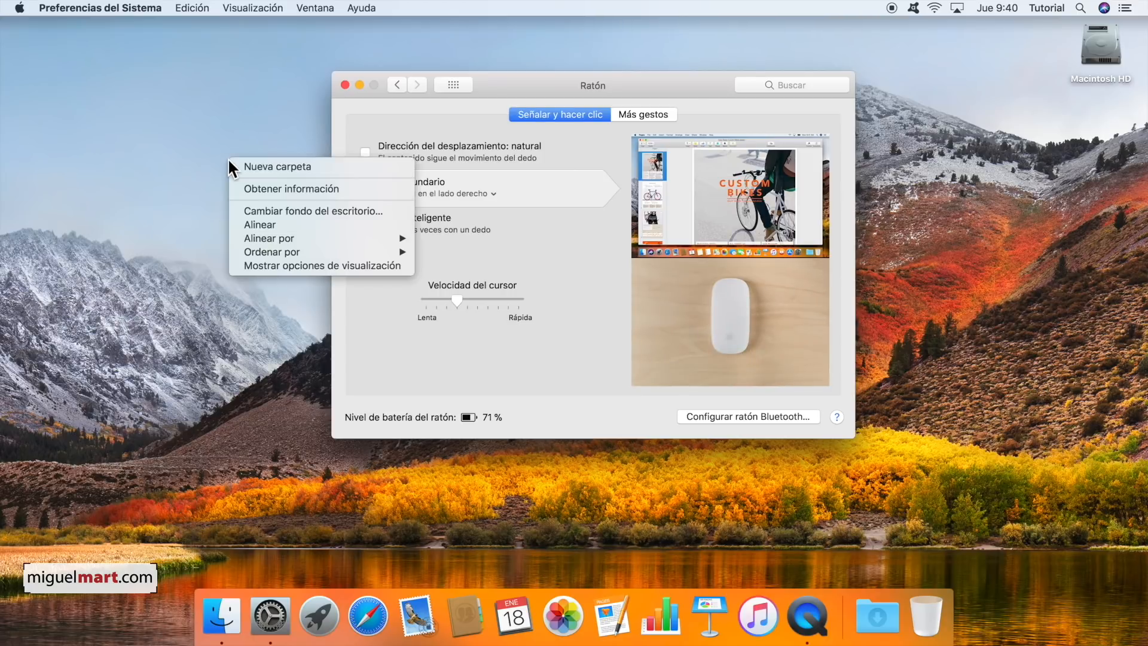
click(263, 124)
drag(696, 77, 594, 71)
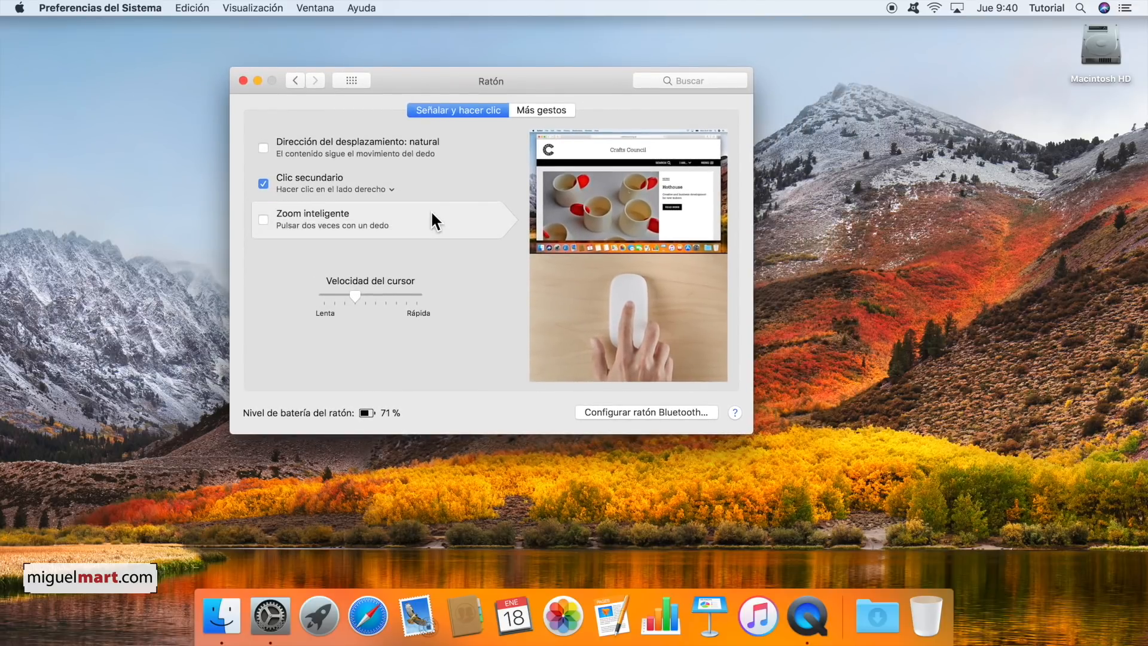
click(331, 189)
click(333, 188)
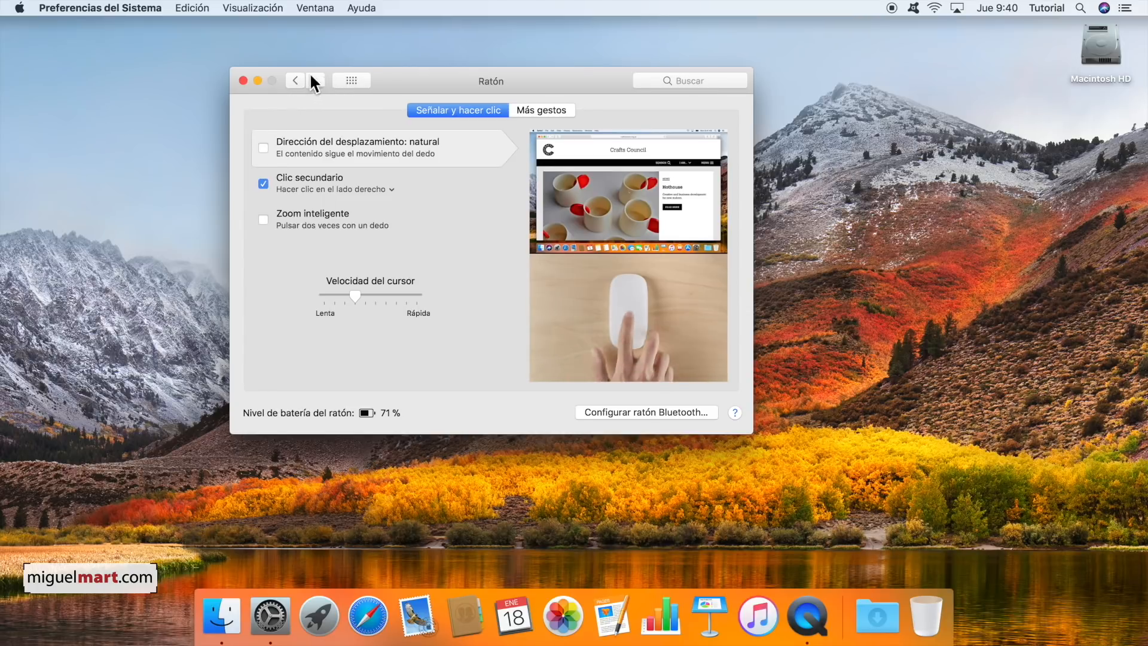
click(294, 80)
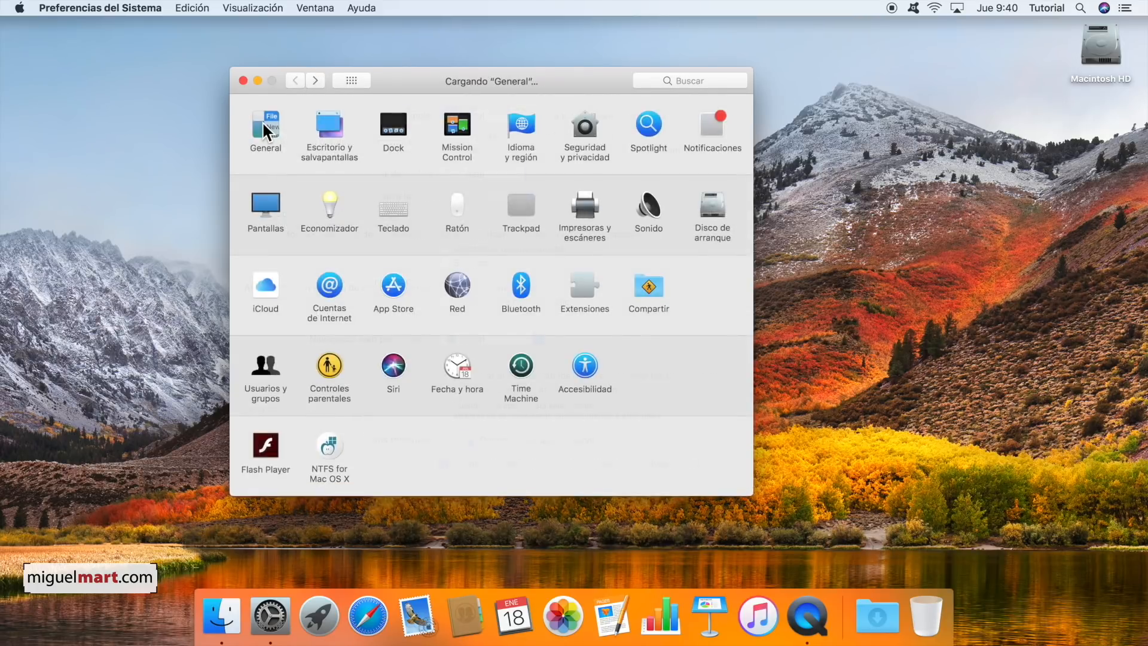
In the General preferences, try the dark menu bar and Dock, restore the light look and view the highlight colour choices.
click(262, 121)
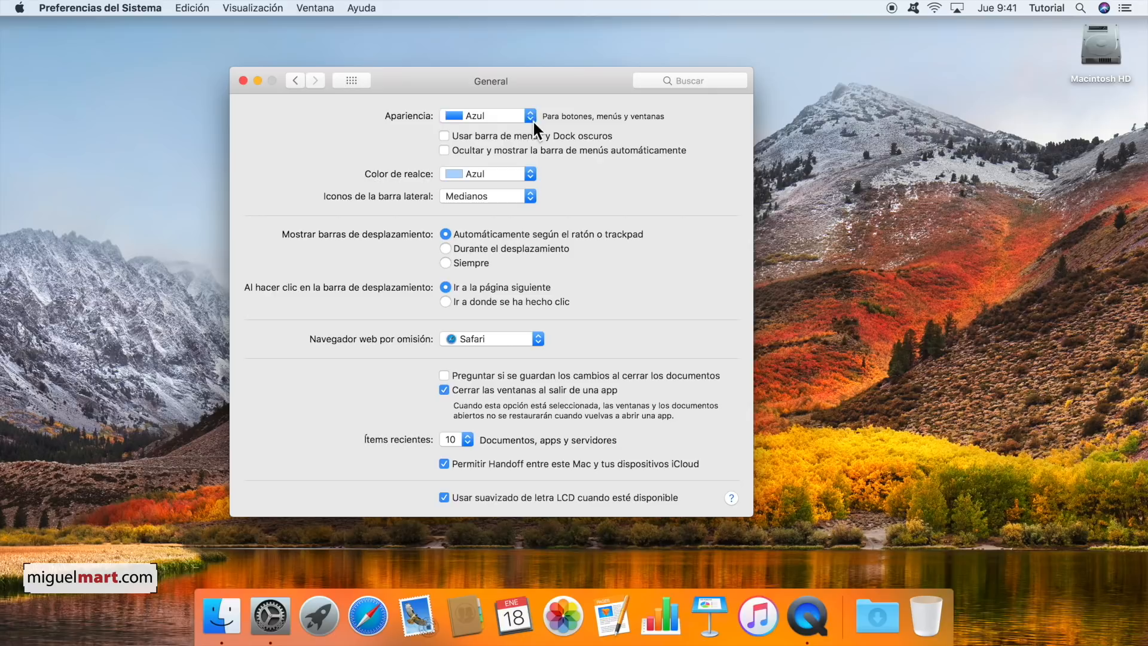
click(444, 136)
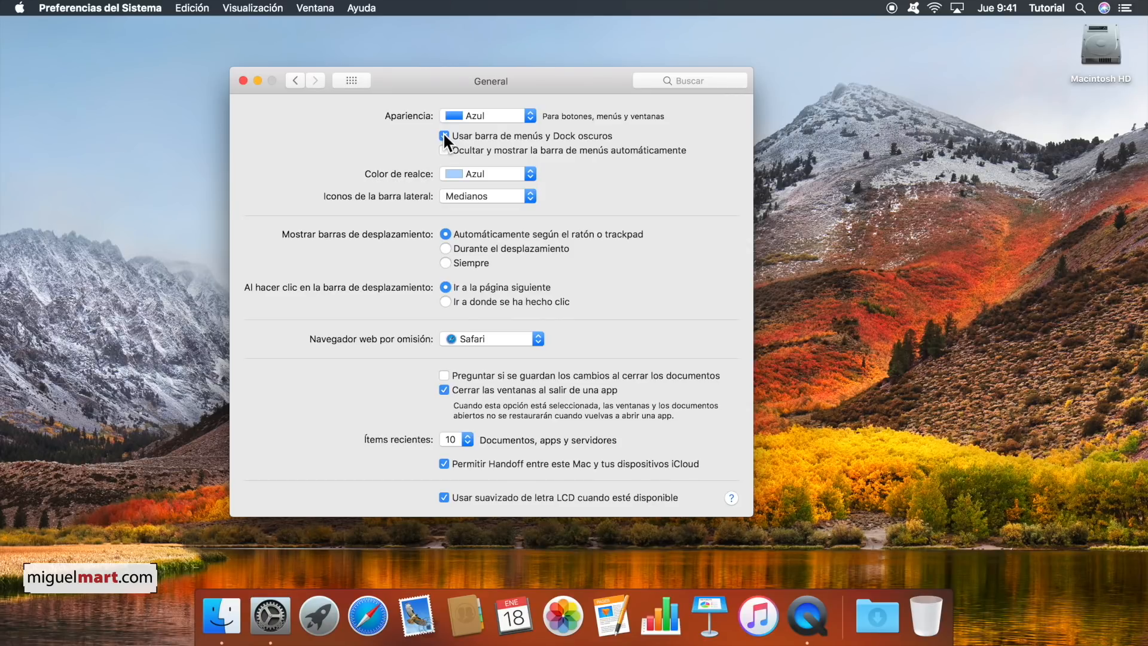
click(444, 135)
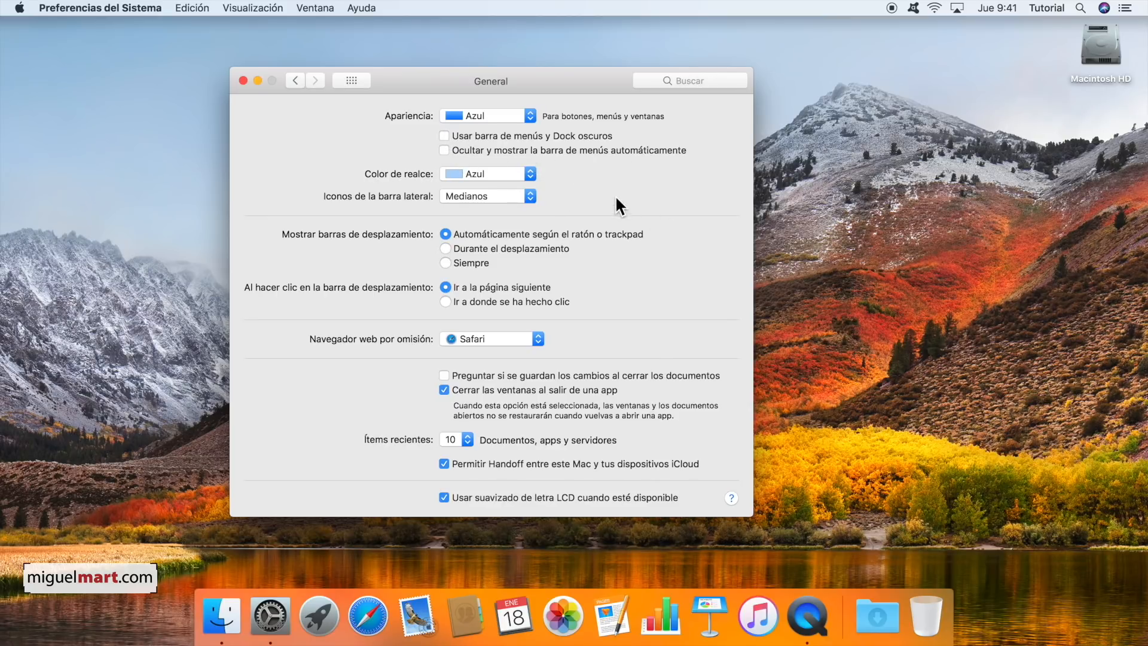
click(484, 175)
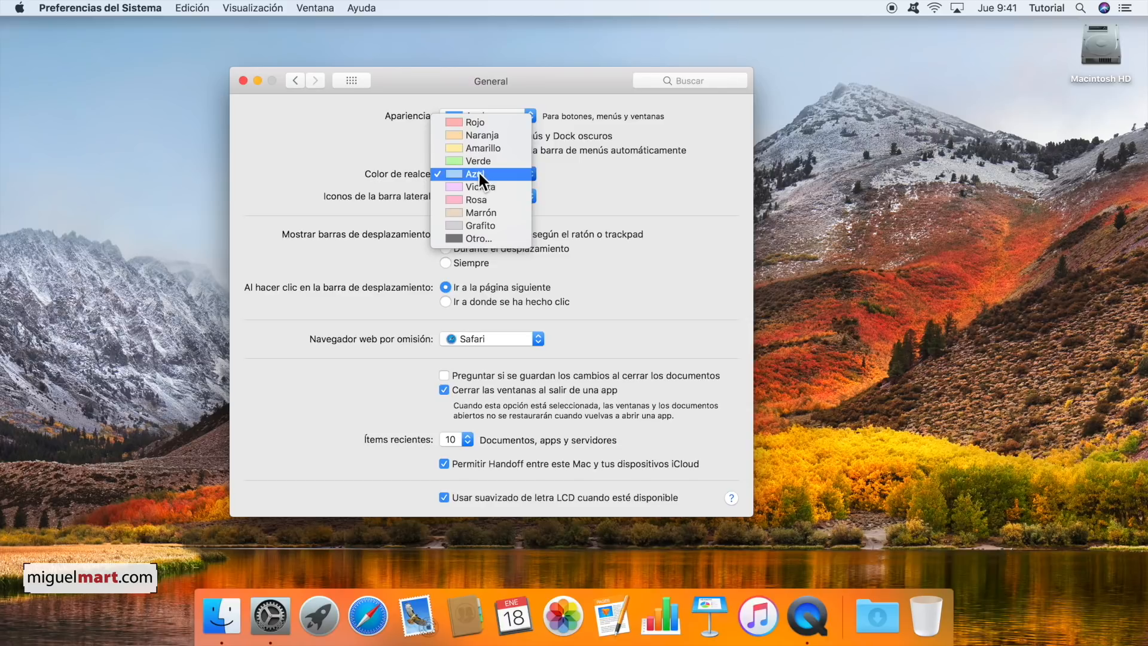
click(600, 178)
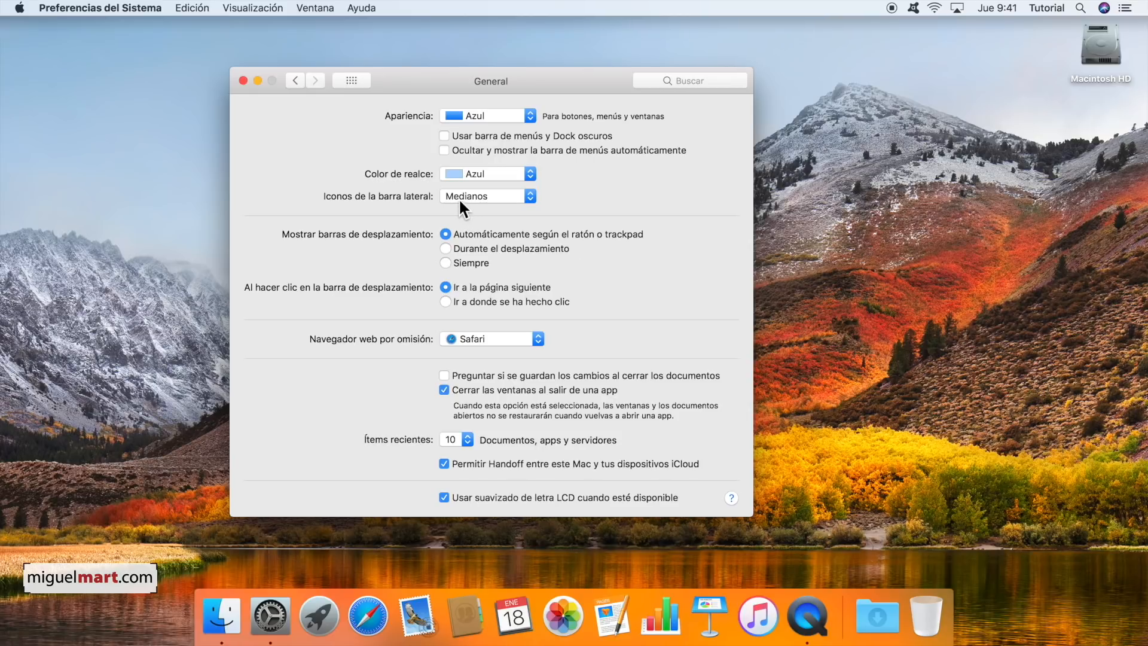
Open Macintosh HD in a smaller Finder window placed beside the General preferences so its sidebar can be seen.
drag(585, 75, 452, 83)
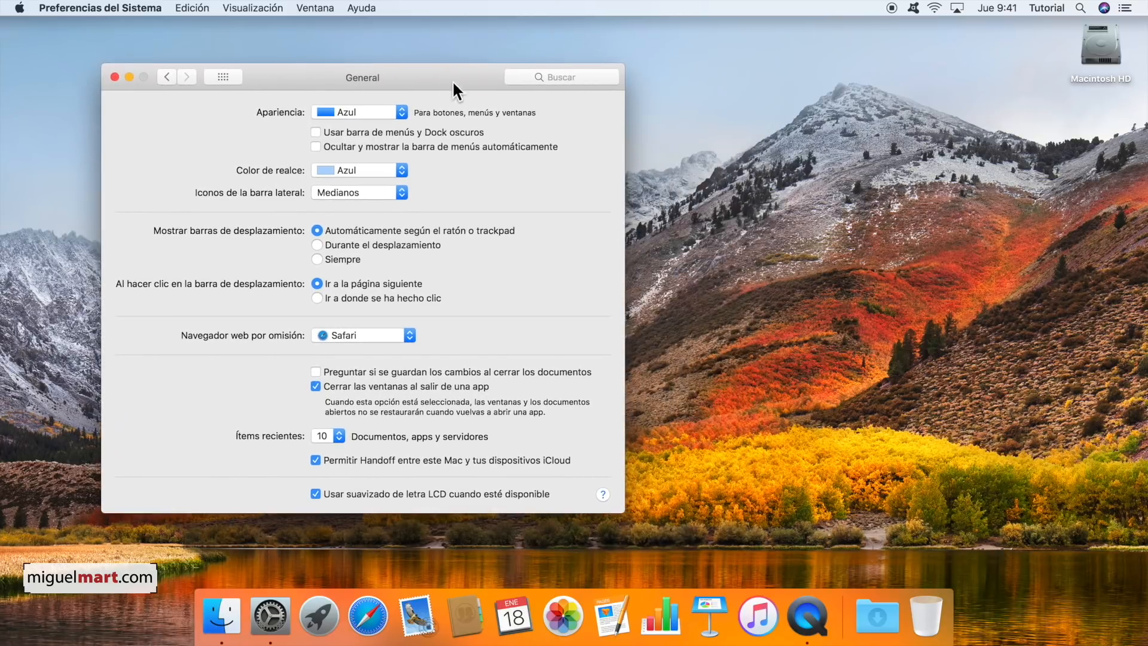
double_click(1100, 48)
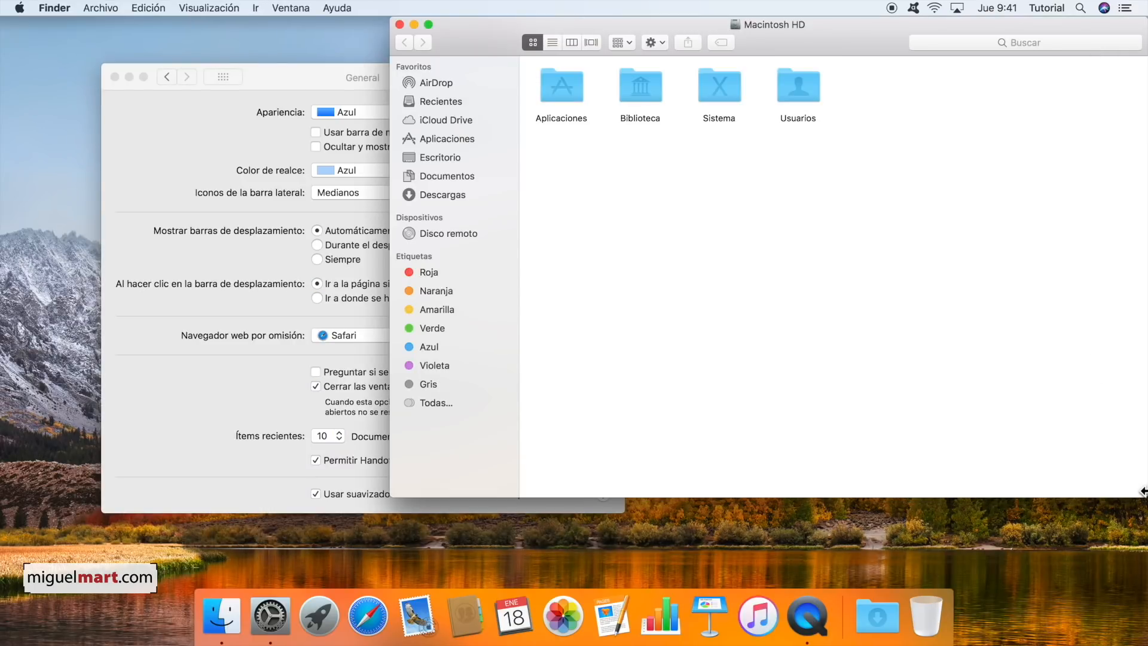
drag(1145, 500, 919, 405)
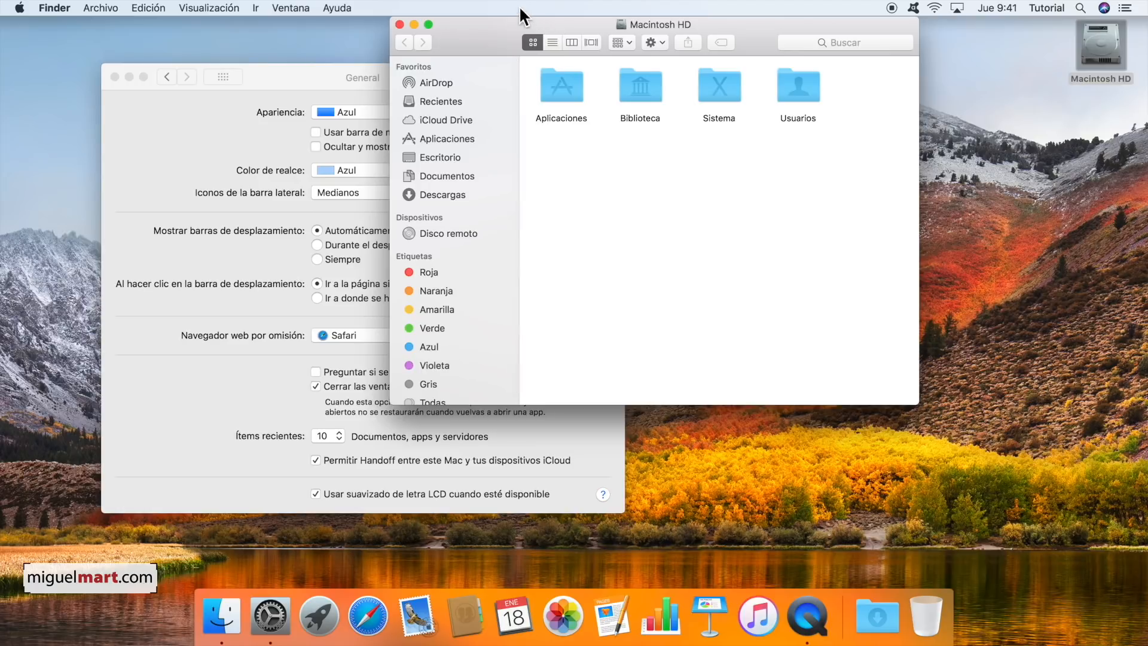
drag(768, 23, 950, 125)
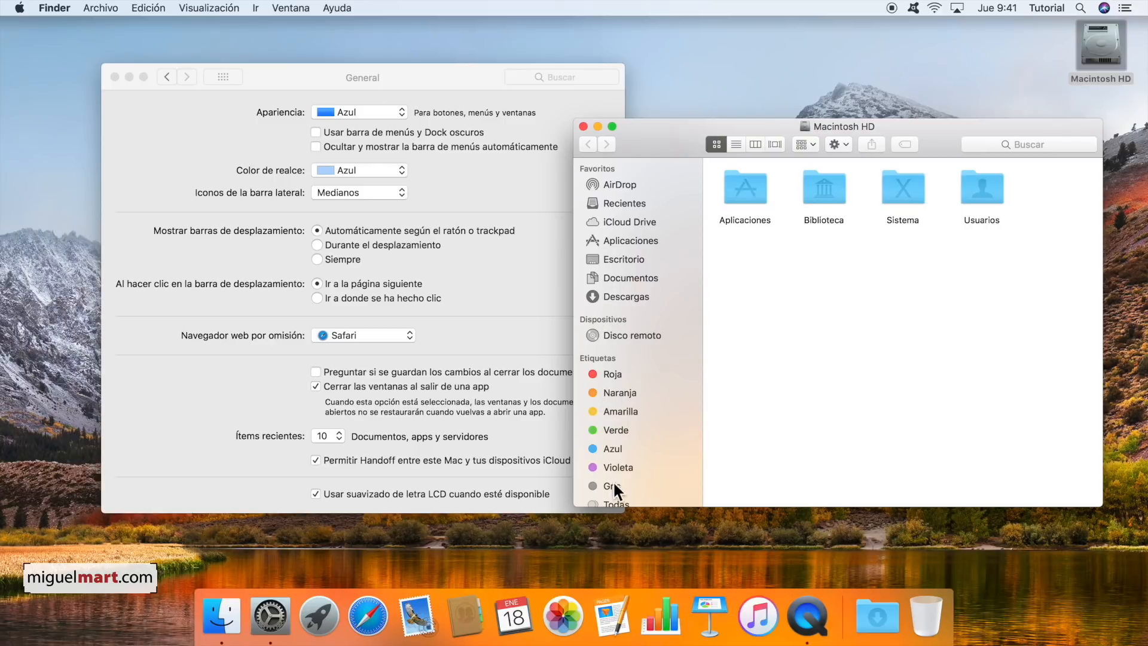
scroll(615, 287, up, 2)
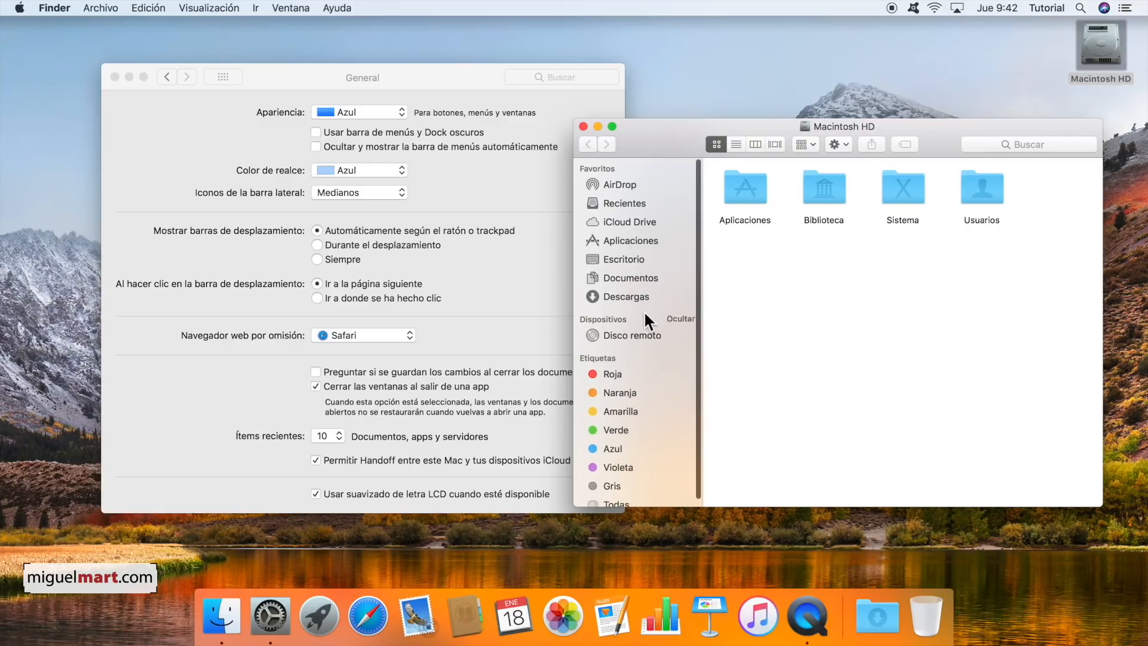
Set the sidebar icon size (Iconos de la barra lateral) to Grandes and move the preferences clear of the Finder window.
click(475, 195)
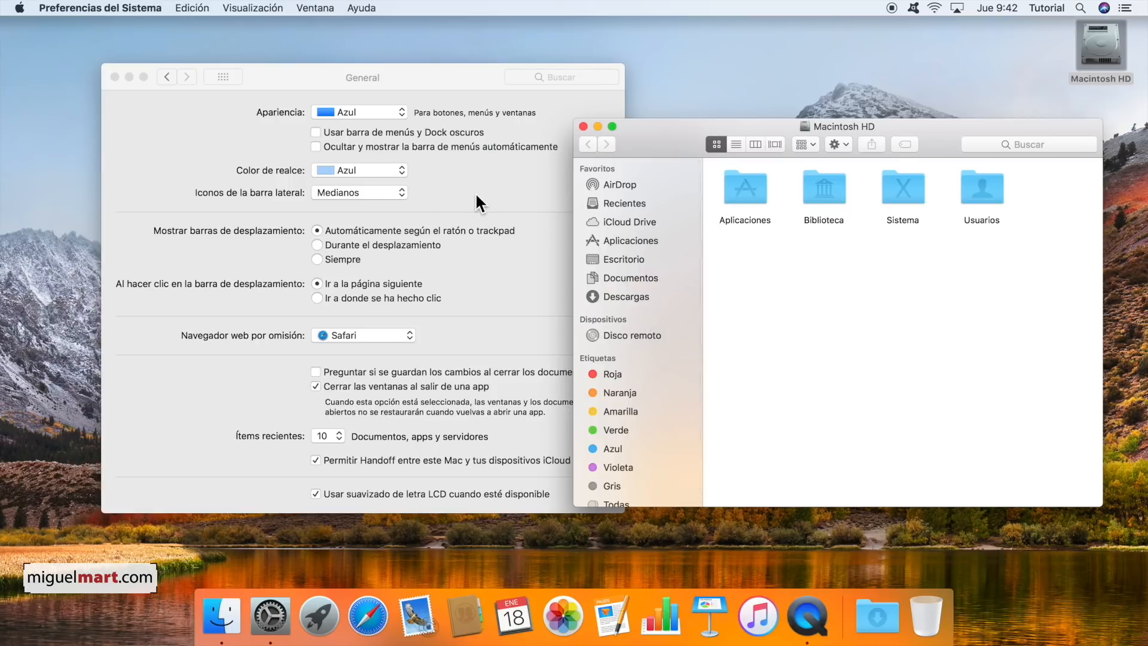
click(362, 191)
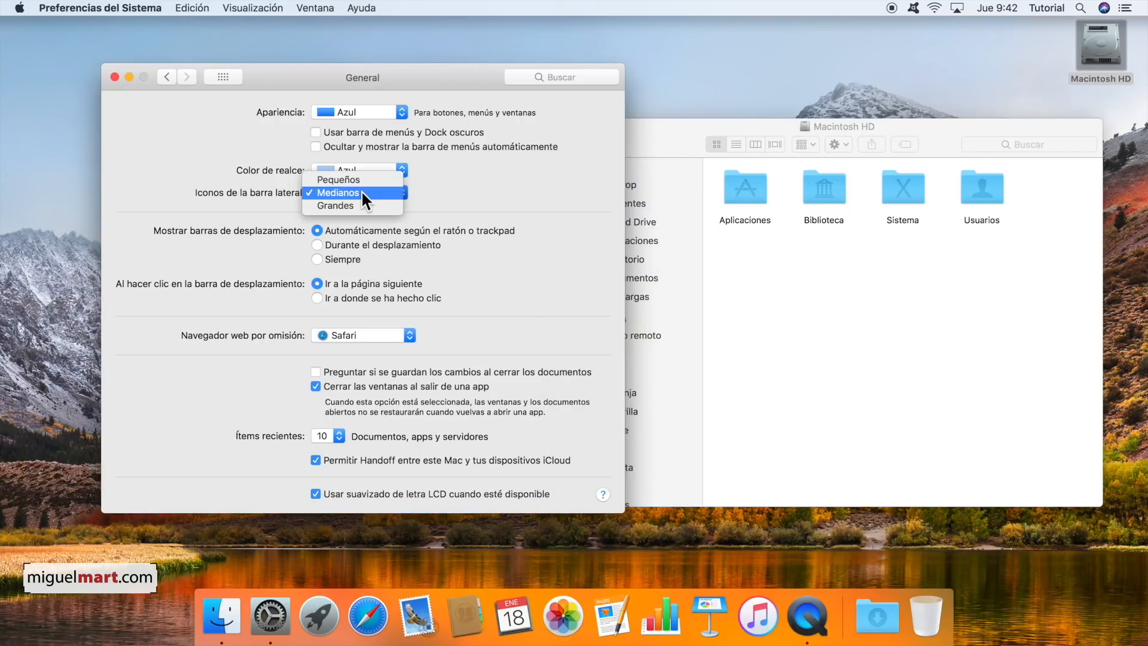
click(352, 204)
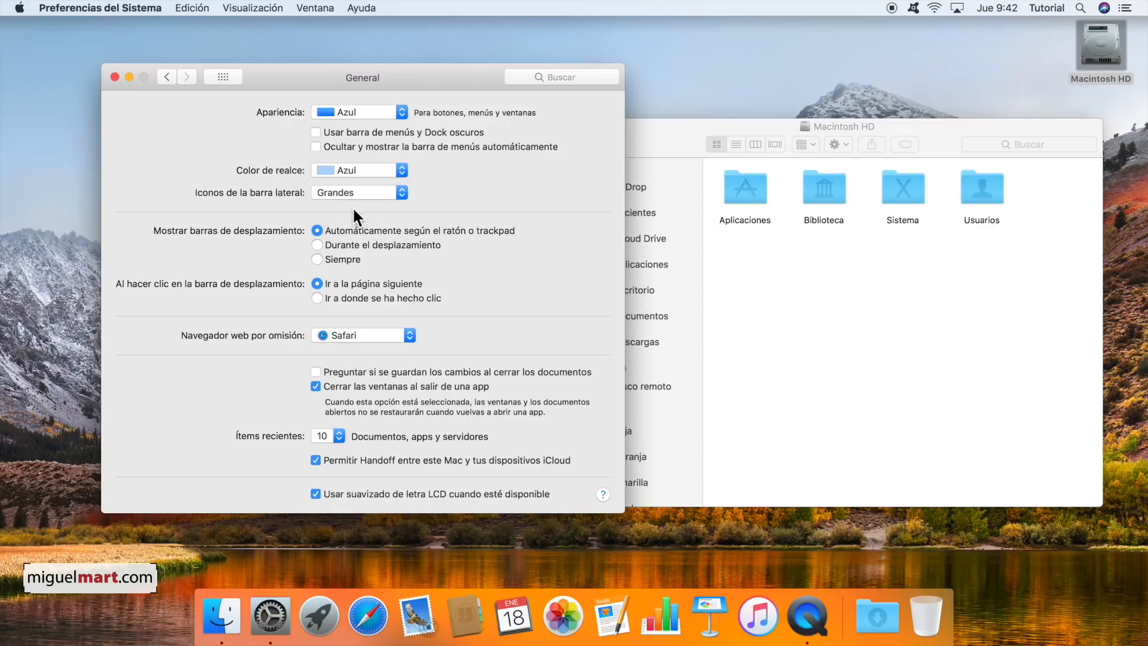
click(710, 303)
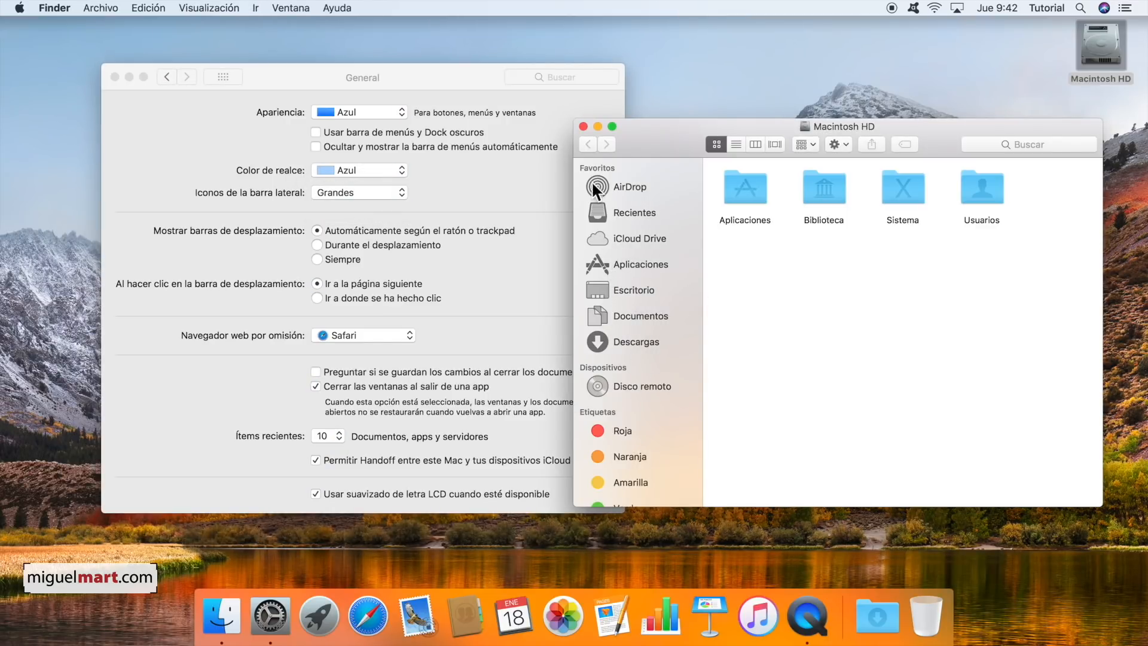
click(506, 70)
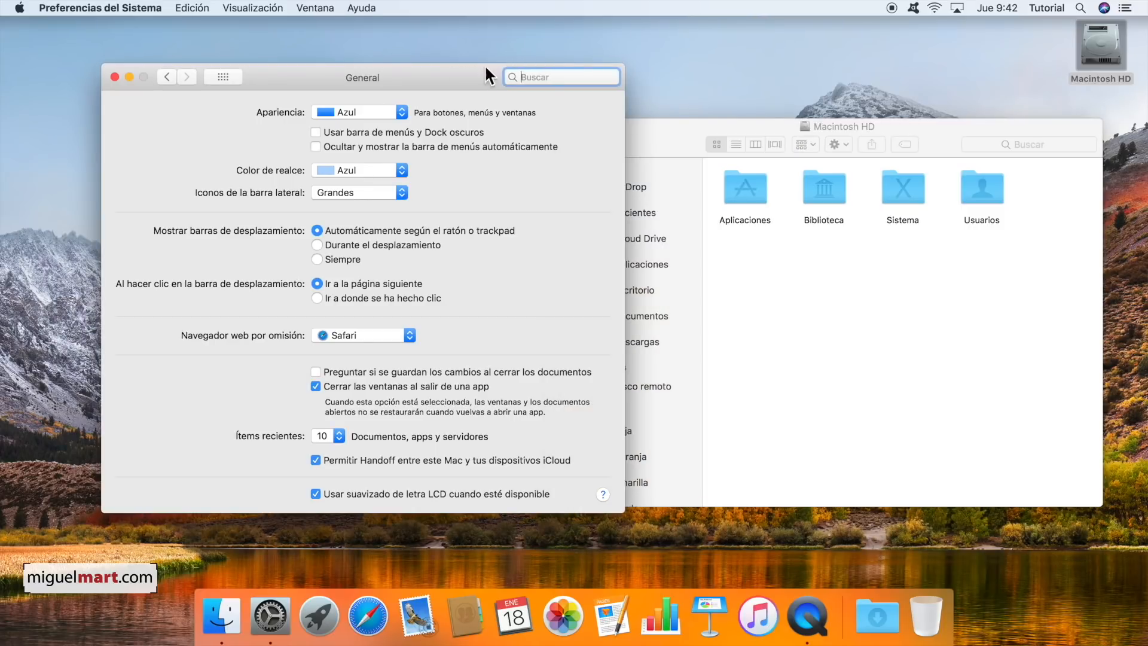
drag(421, 69, 367, 72)
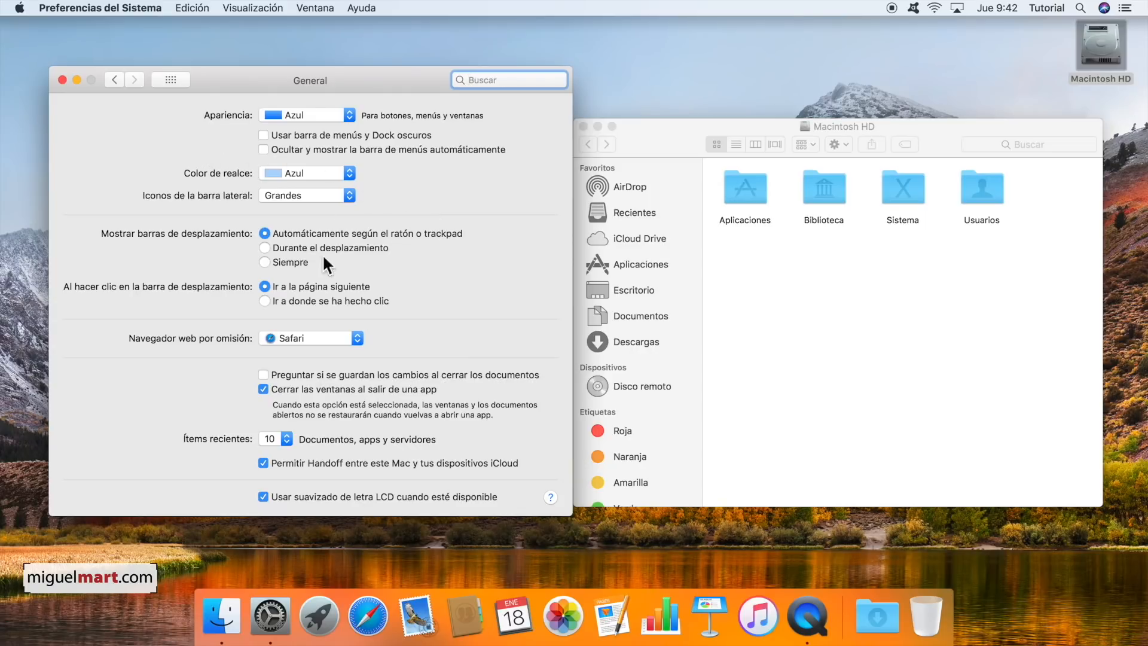
Turn the dark menu bar and Dock on and off again, and leave the General preferences.
click(262, 135)
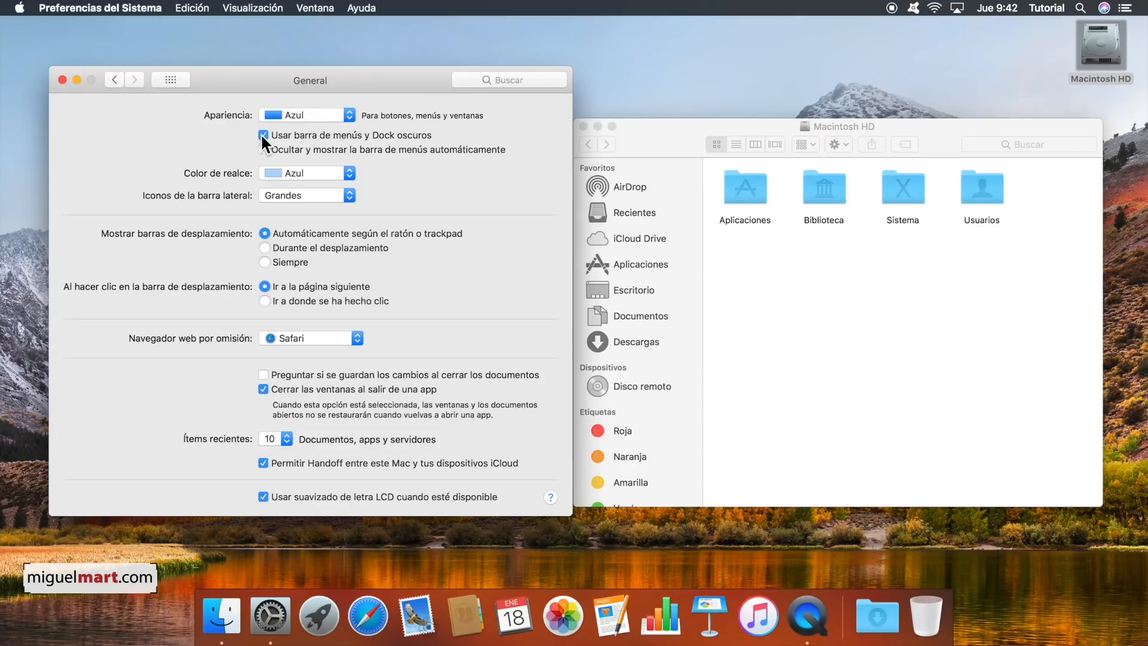
click(261, 136)
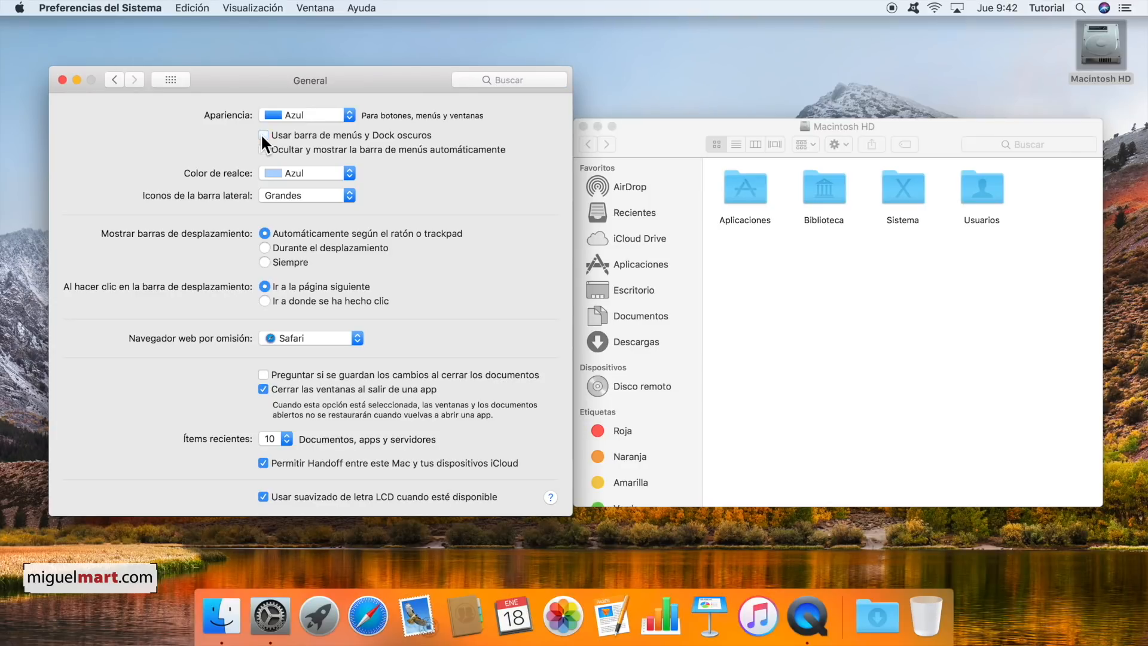
click(113, 80)
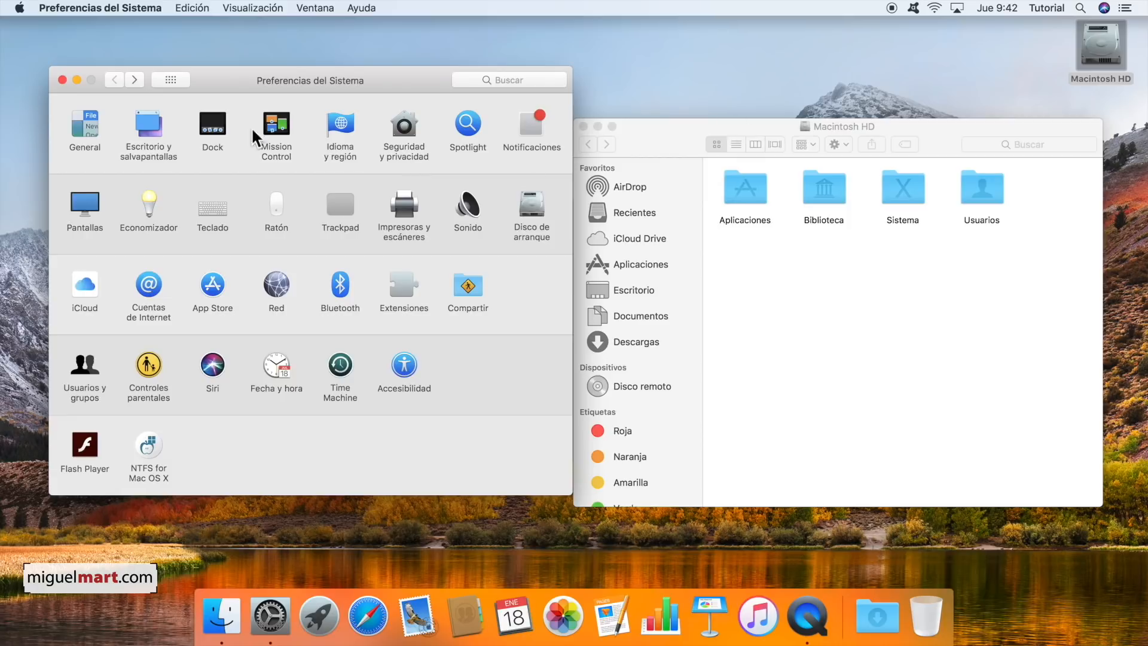
View the desktop pictures offered in the Escritorio y salvapantallas preferences and return to the preferences overview.
click(145, 120)
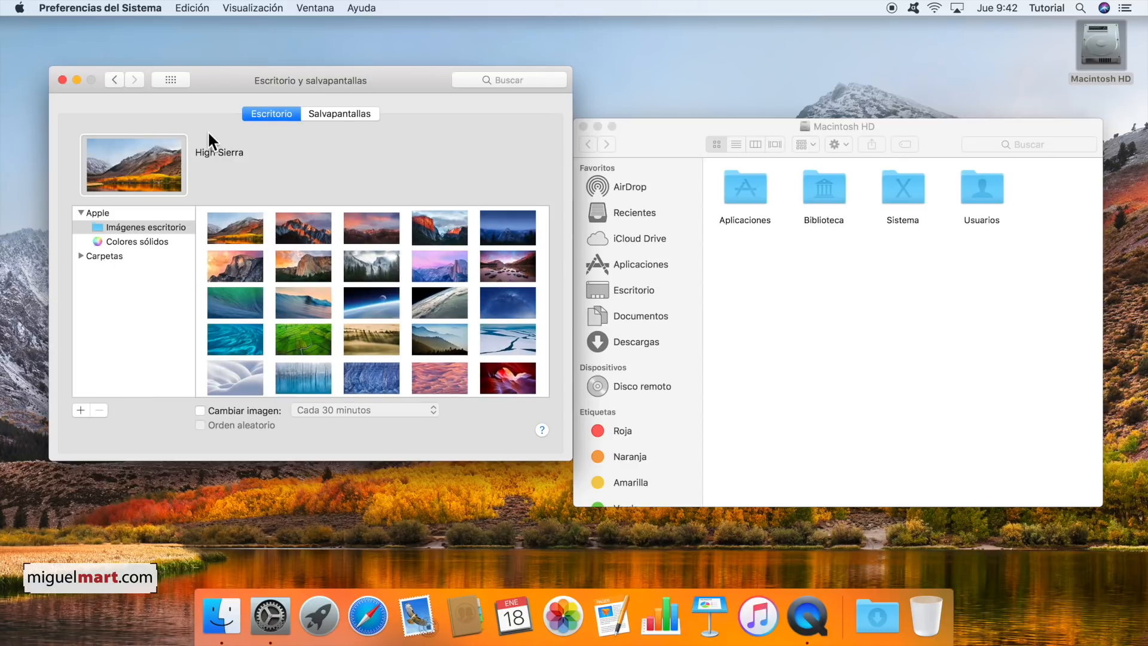
click(114, 80)
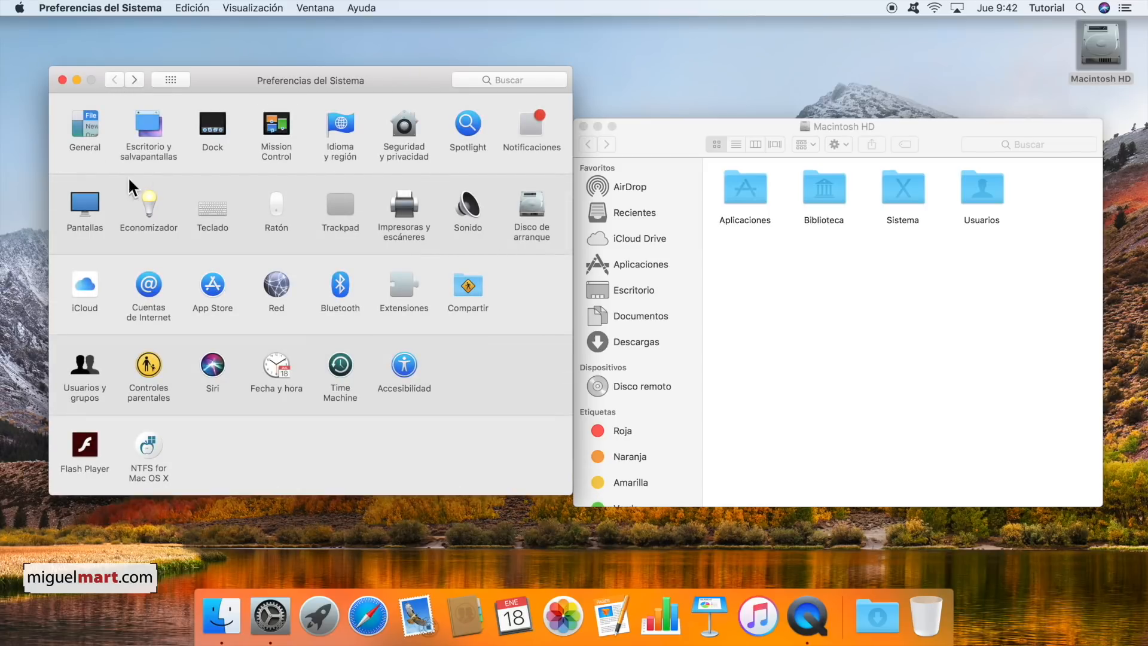
In the Dock preferences, increase the Dock size (Tamaño) slightly.
click(205, 121)
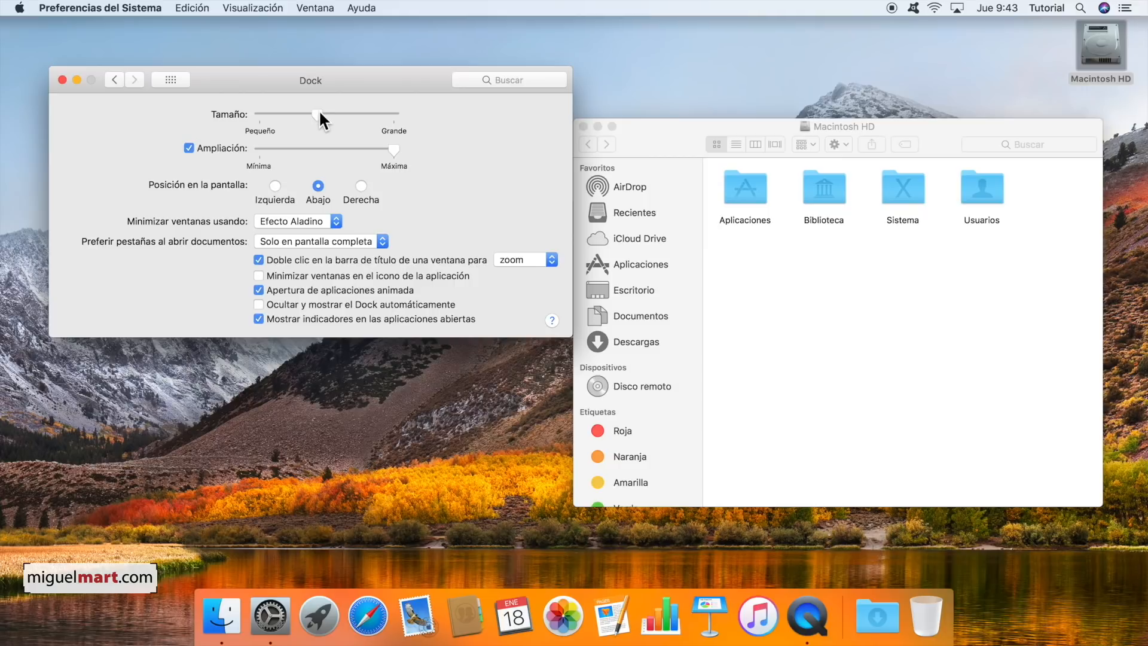
mouse_move(318, 111)
mouse_down()
mouse_move(292, 112)
mouse_move(347, 117)
mouse_move(303, 118)
mouse_move(321, 119)
mouse_up()
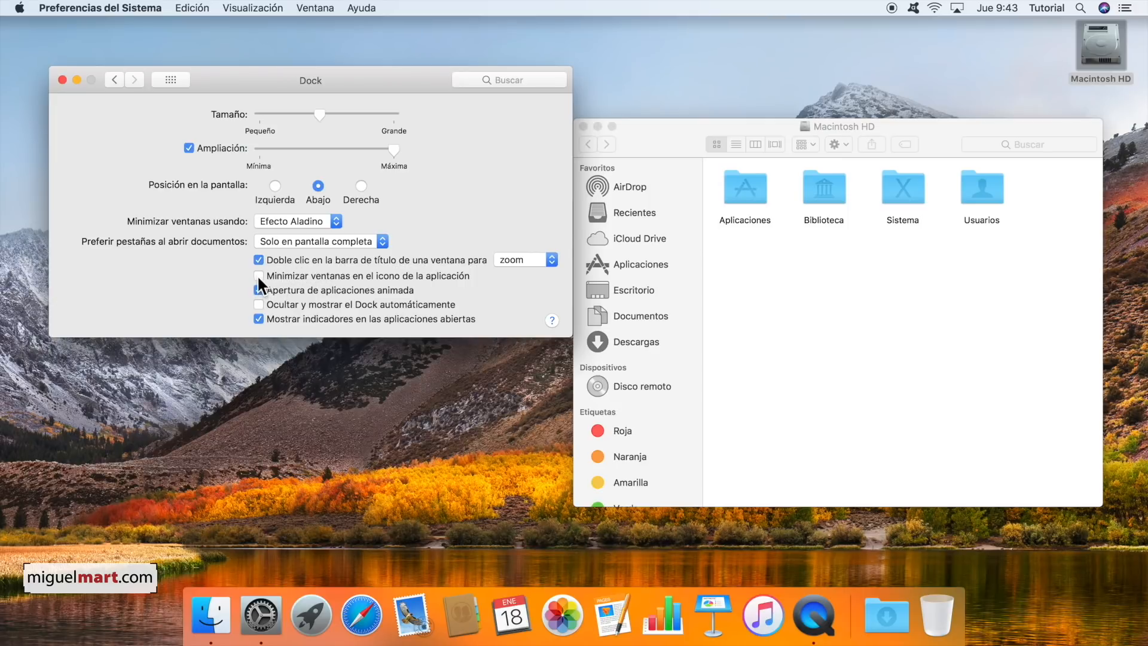
Turn on automatic hiding of the Dock, try revealing it at the screen edge, and turn the option off again.
click(258, 304)
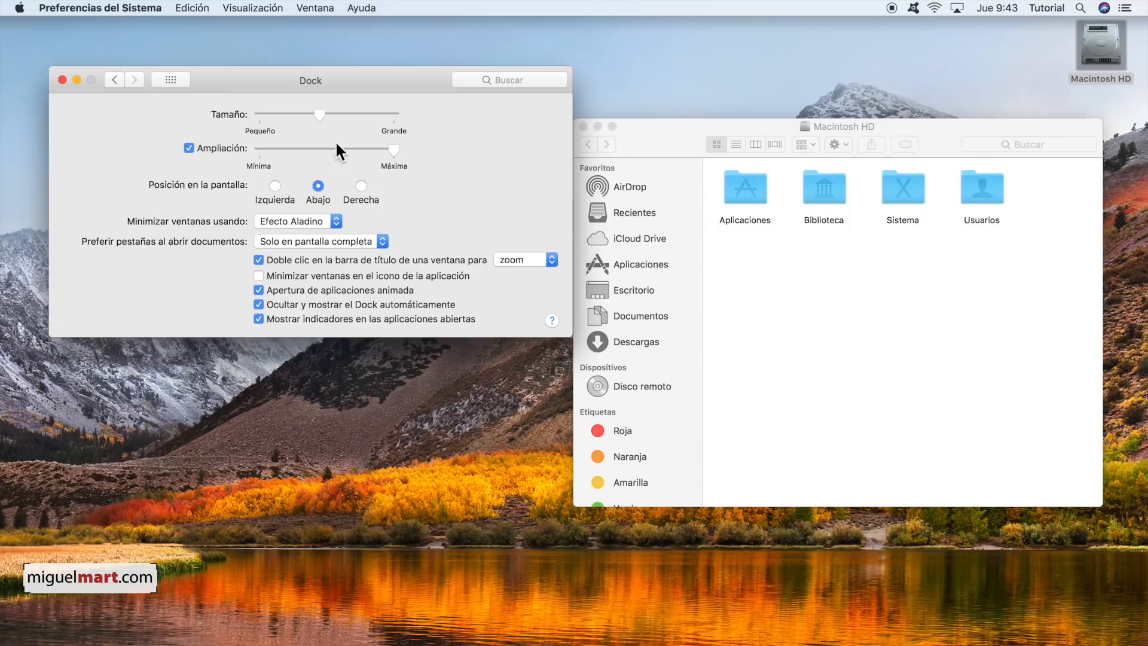
mouse_move(528, 643)
mouse_move(457, 642)
click(259, 305)
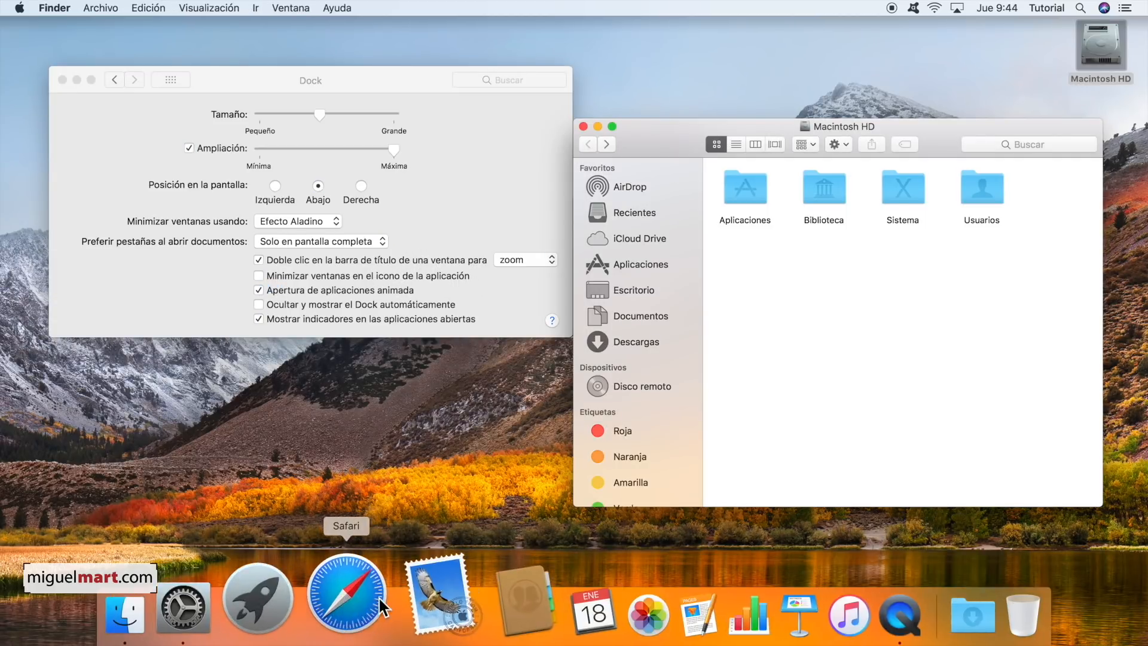
Open Safari in a smaller window, minimise it to the Dock, and restore it clear of the Dock preferences.
click(360, 591)
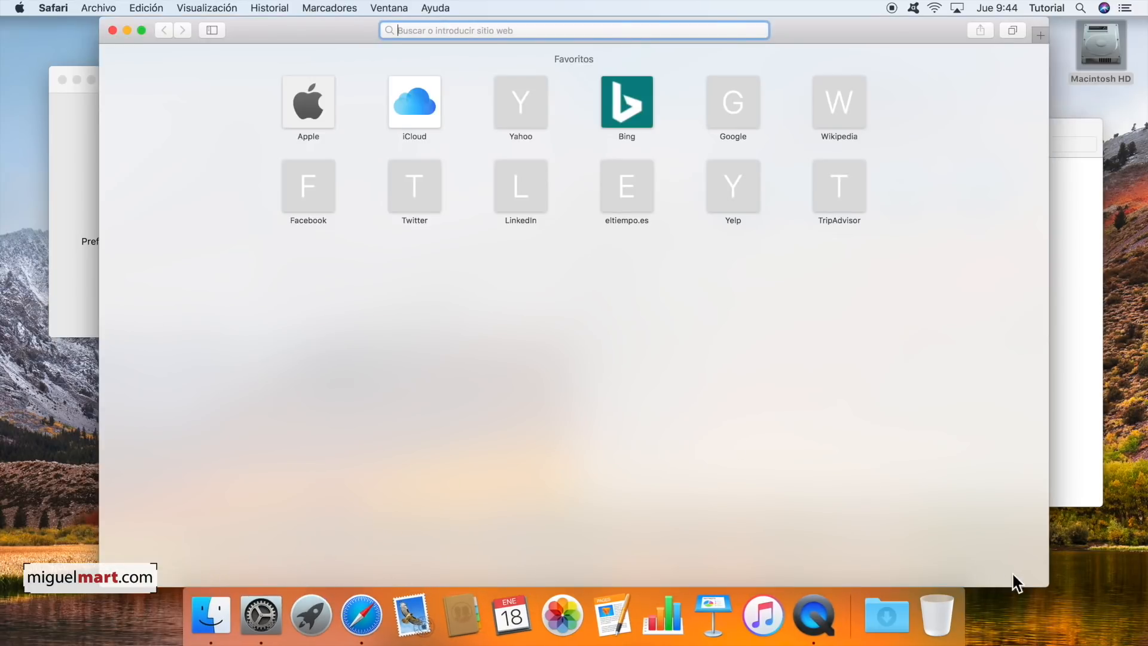
drag(1041, 582, 753, 458)
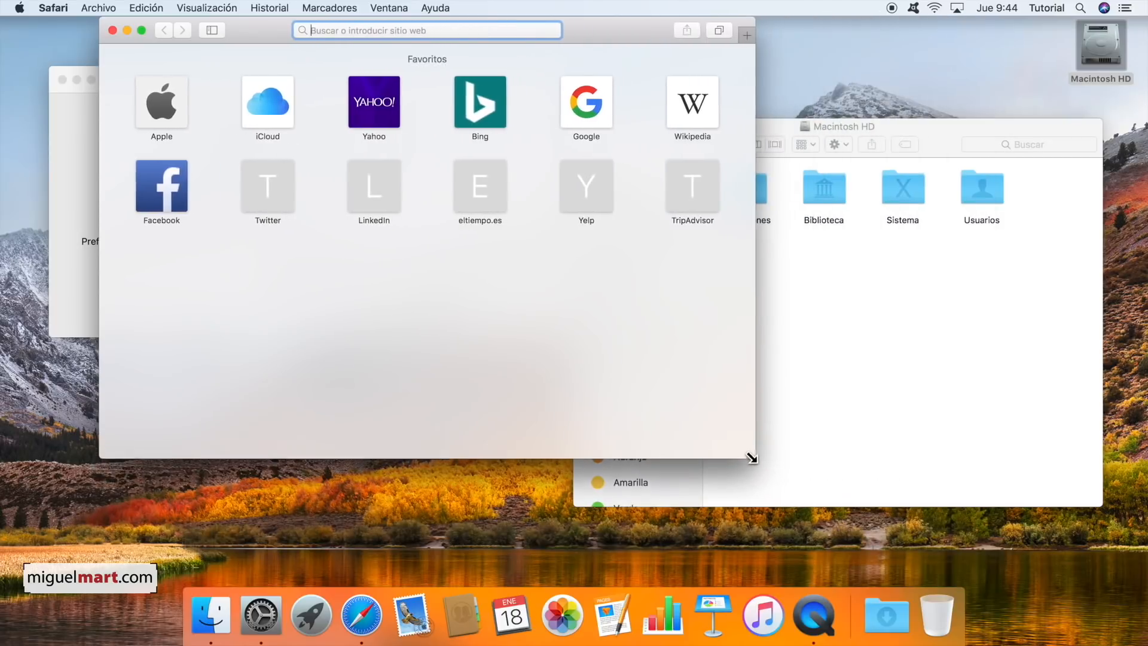
click(126, 30)
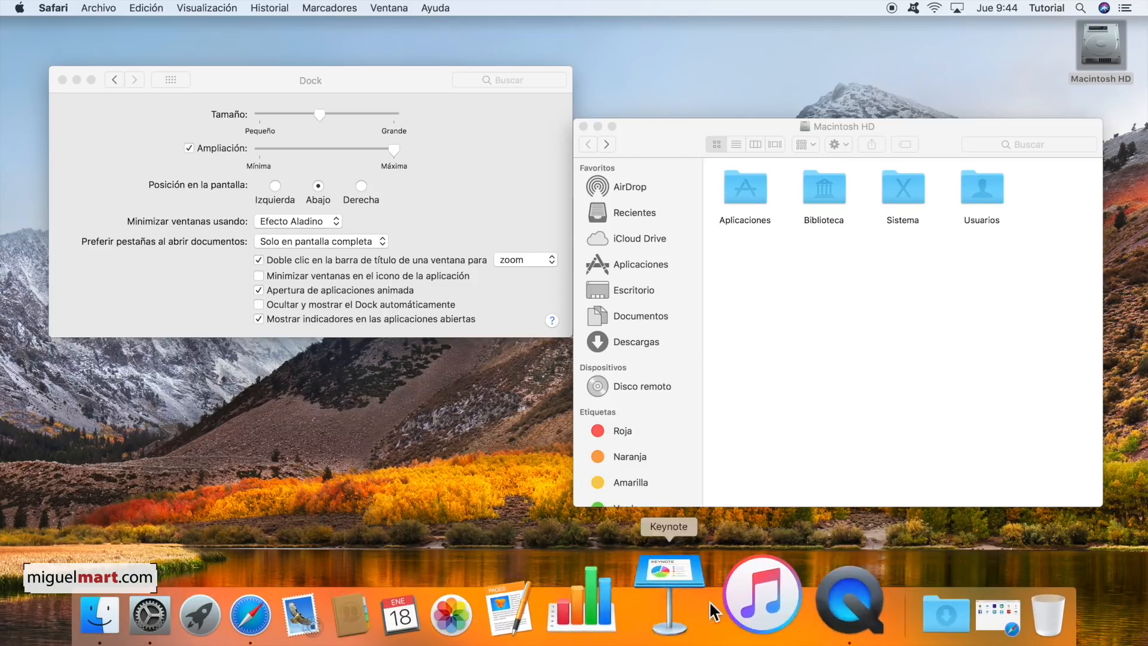
click(920, 593)
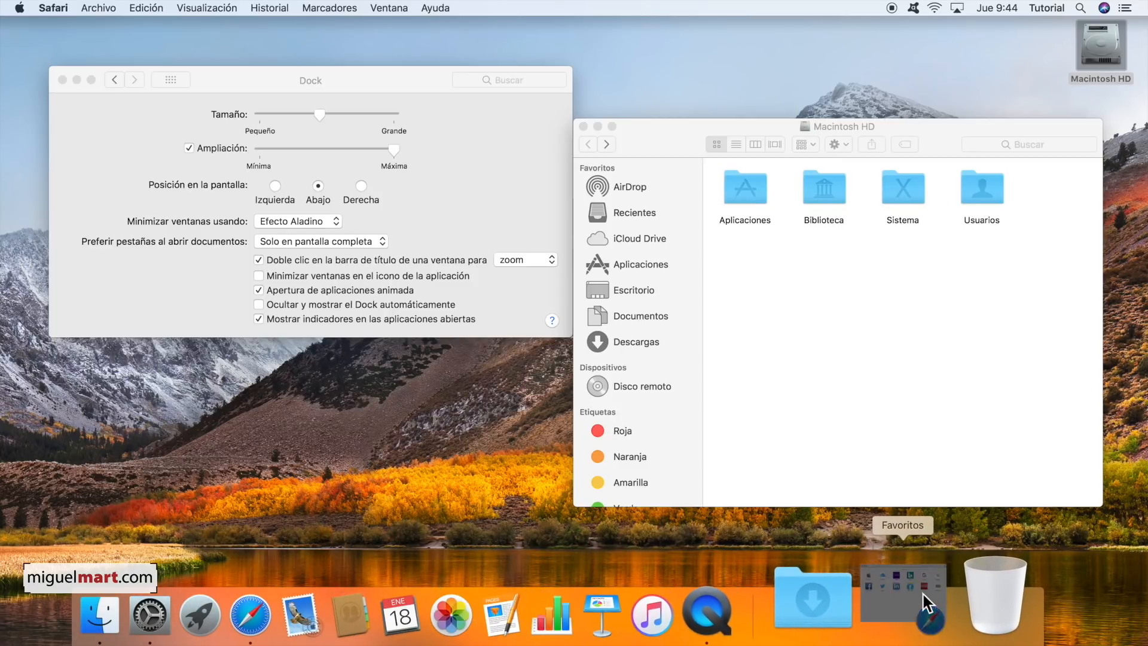
drag(605, 21, 858, 20)
Enable Minimizar ventanas en el icono de la aplicación and test it by minimising and restoring the Safari window.
click(201, 293)
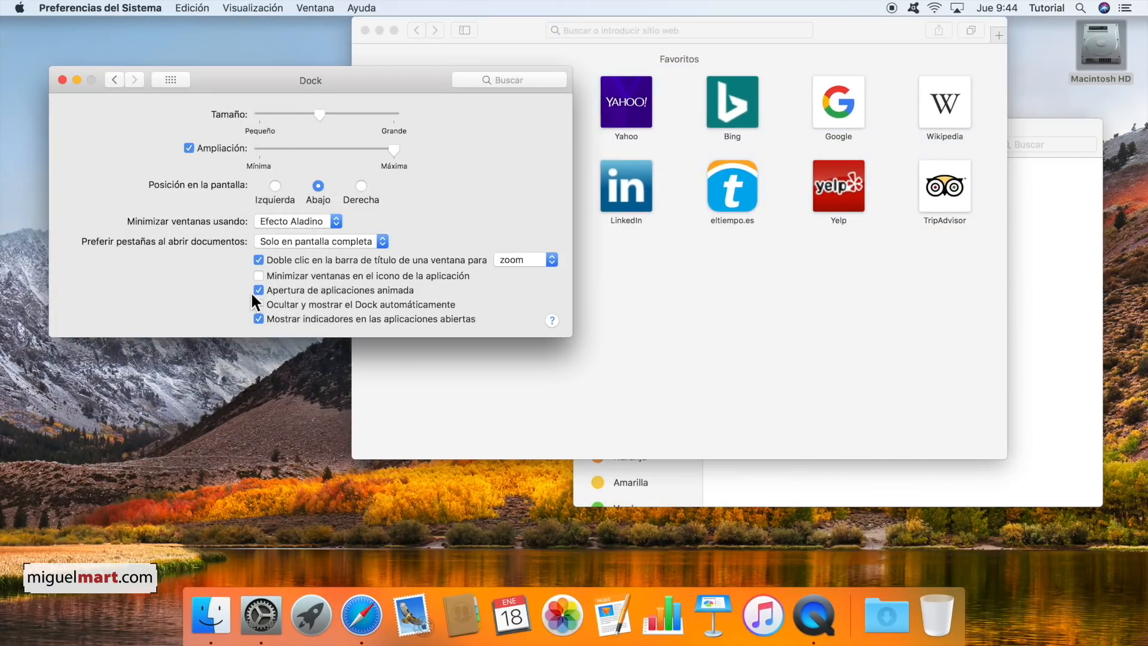
click(274, 276)
click(725, 299)
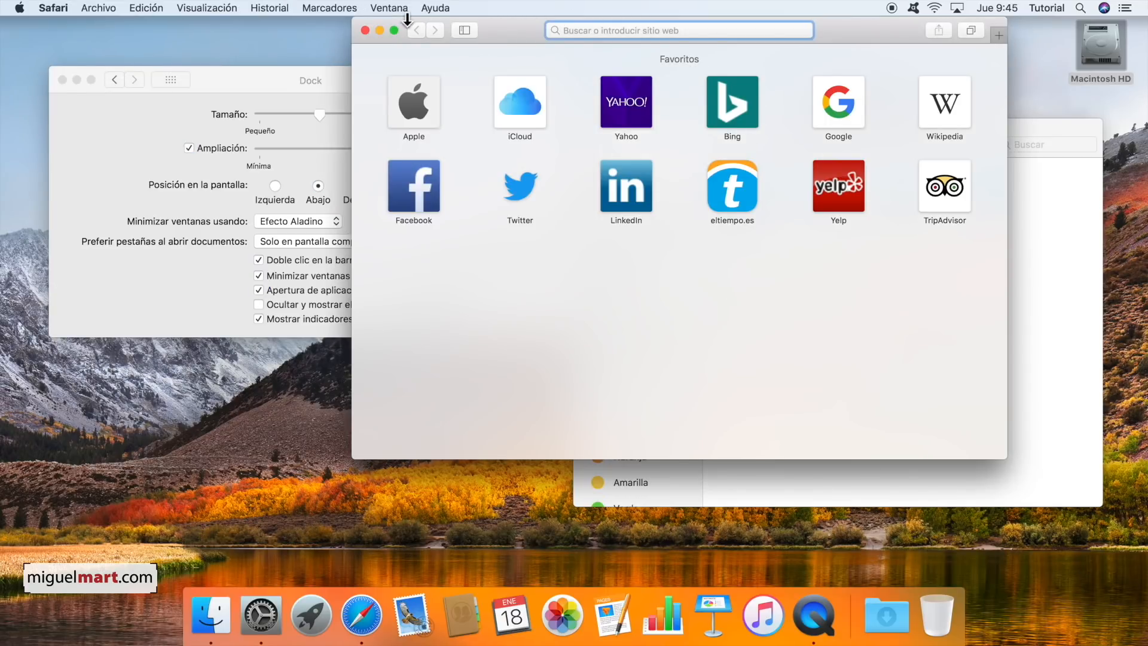
click(380, 29)
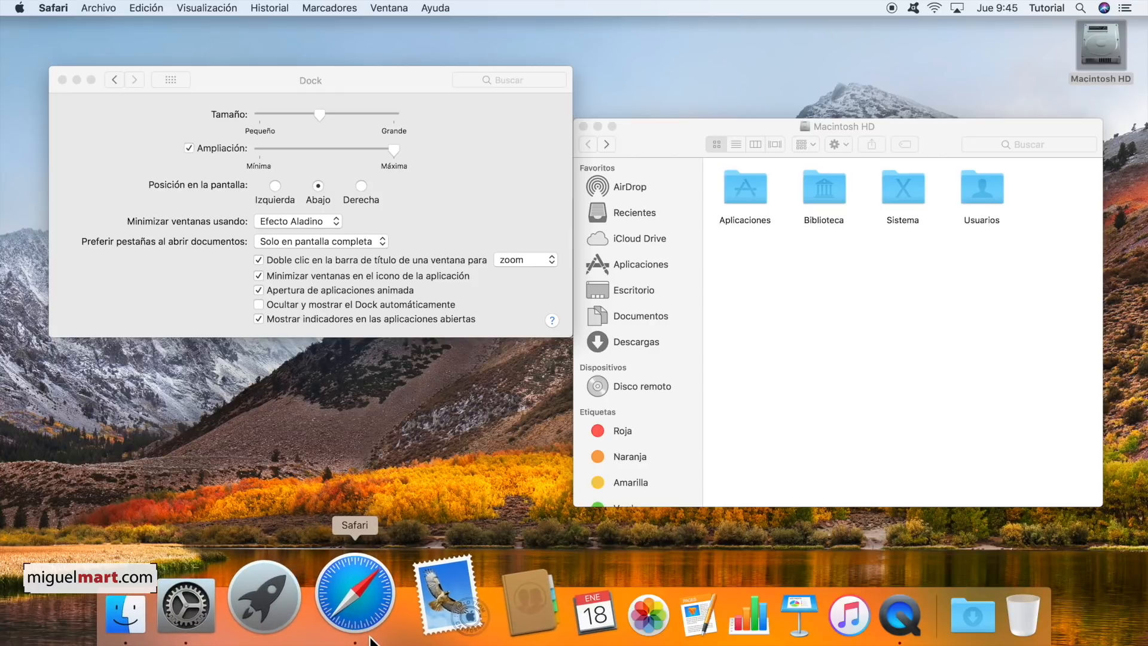
click(358, 597)
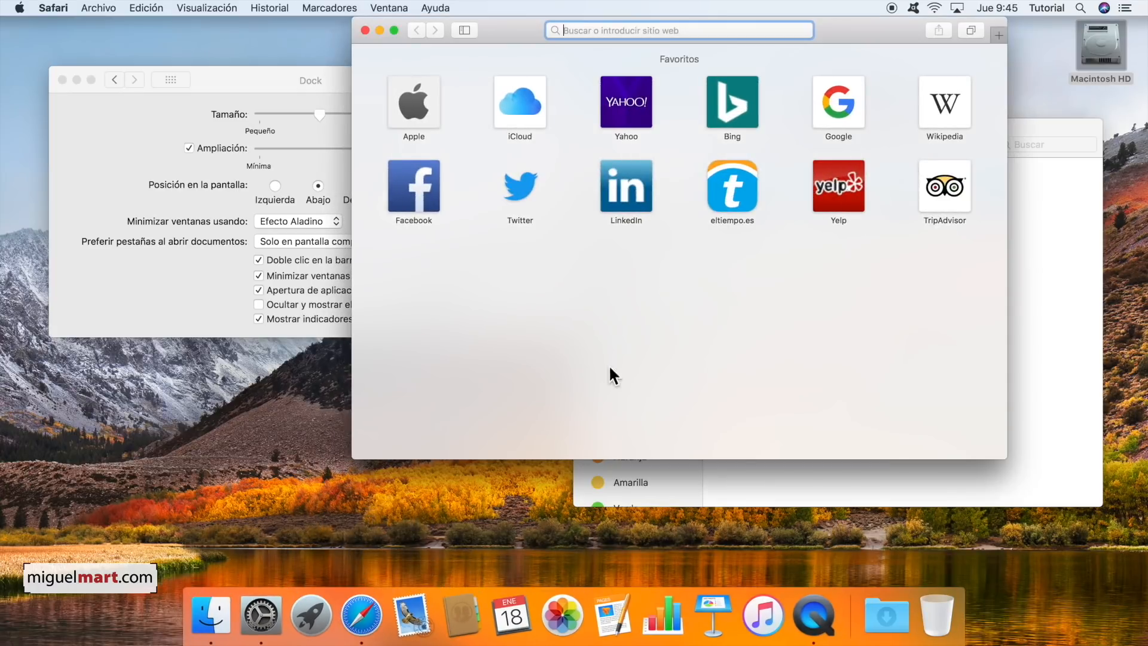
Close the Safari window and bring the preferences overview nearer the middle of the screen.
drag(867, 20, 827, 68)
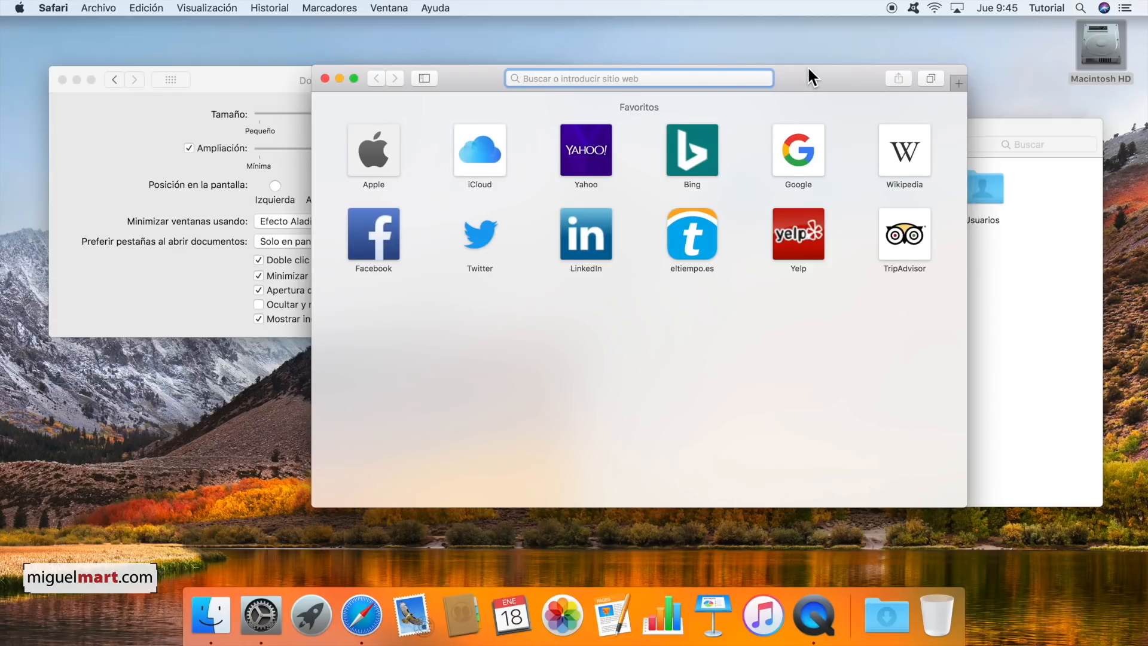
drag(807, 66, 833, 40)
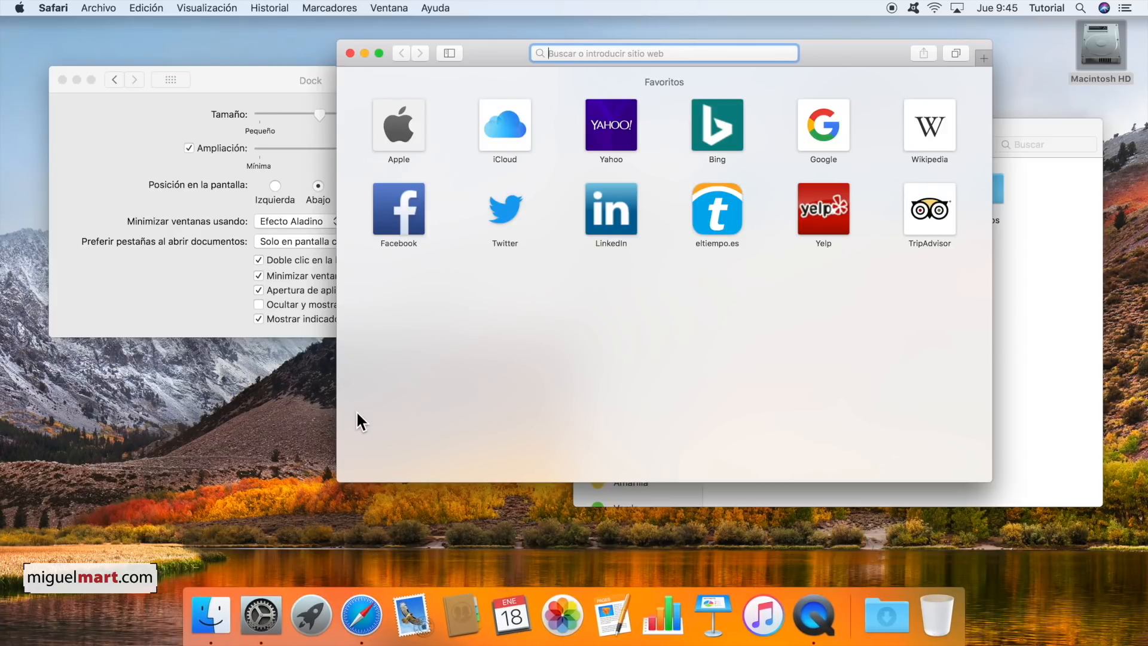
click(350, 53)
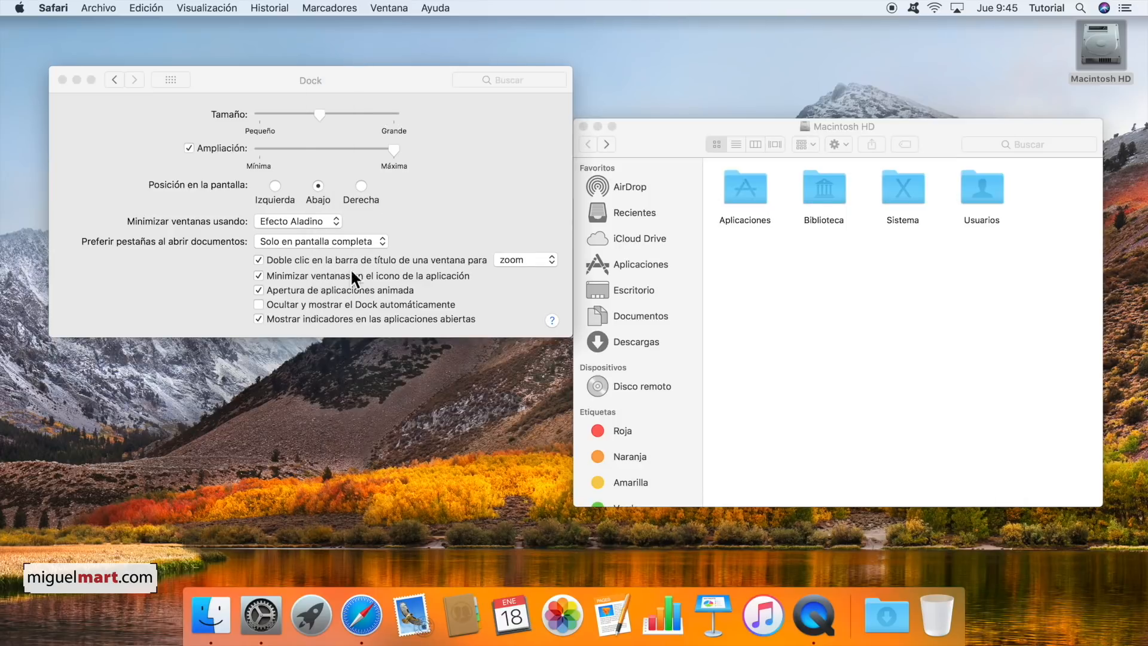
click(454, 152)
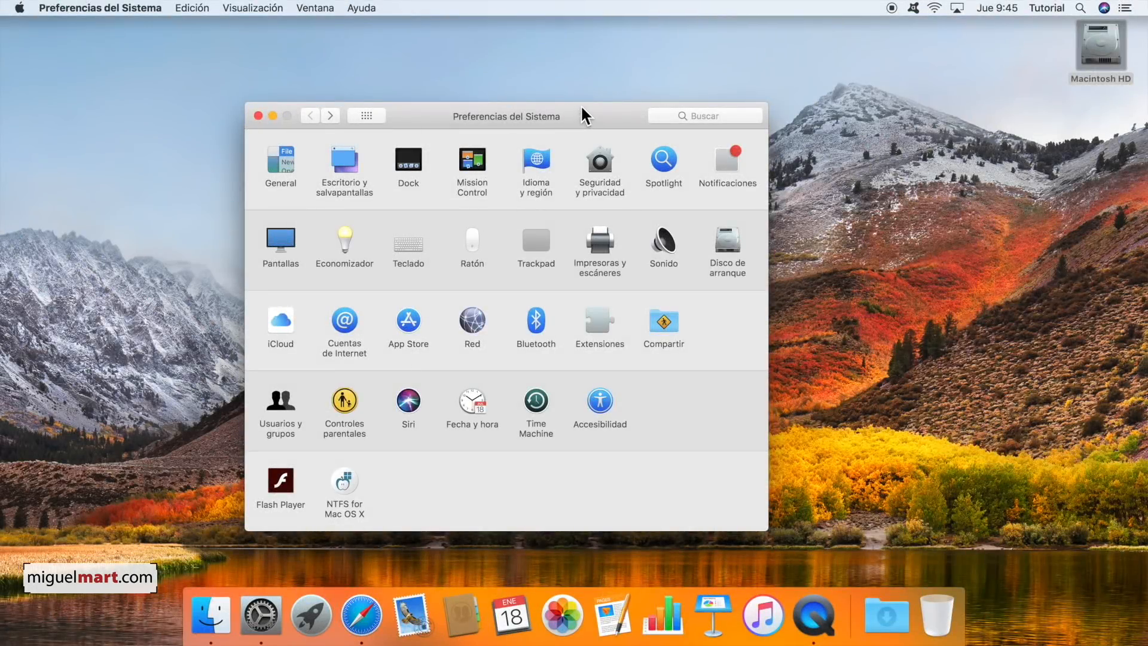
drag(583, 114, 593, 108)
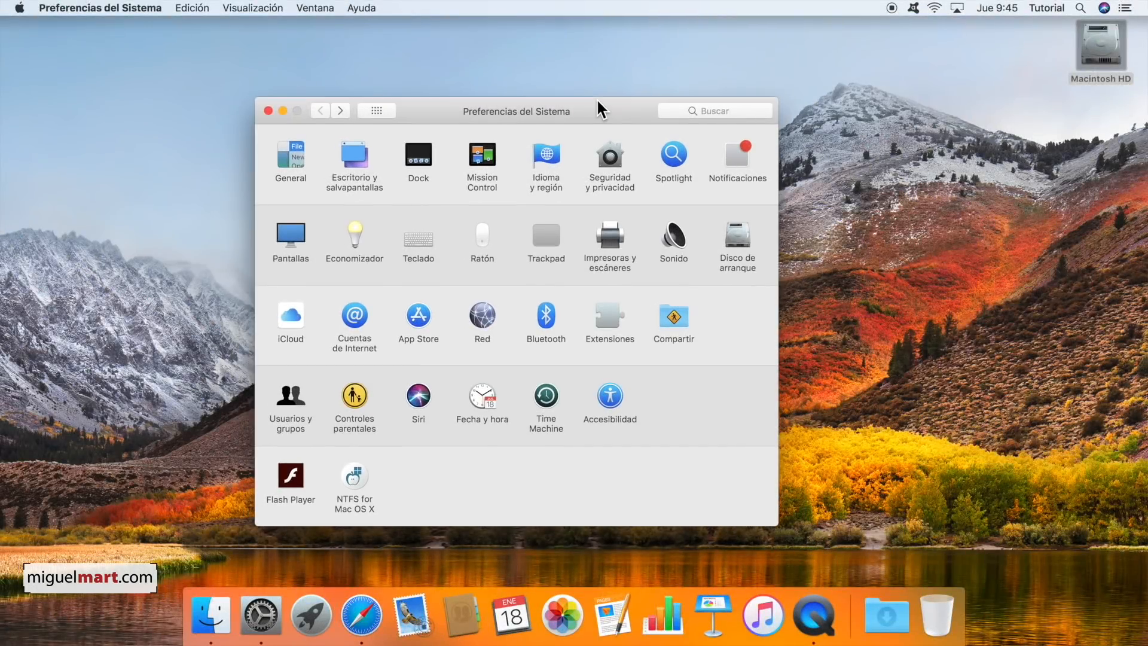
In the Mission Control preferences, set the lower-right active corner to Poner la pantalla en reposo.
click(482, 157)
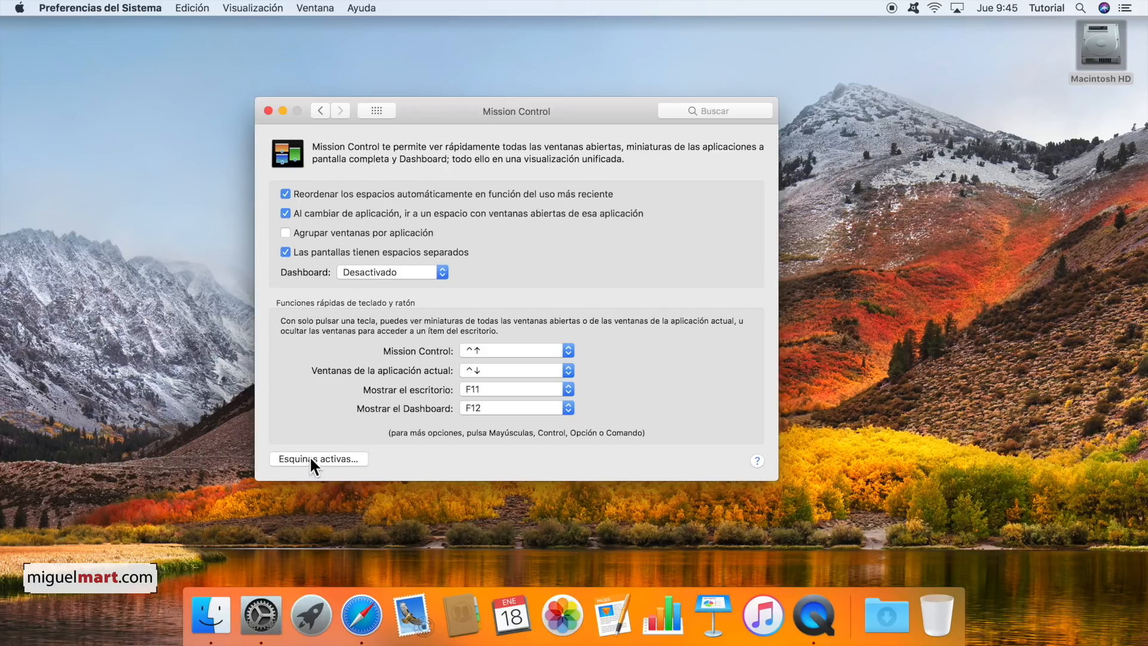
click(353, 458)
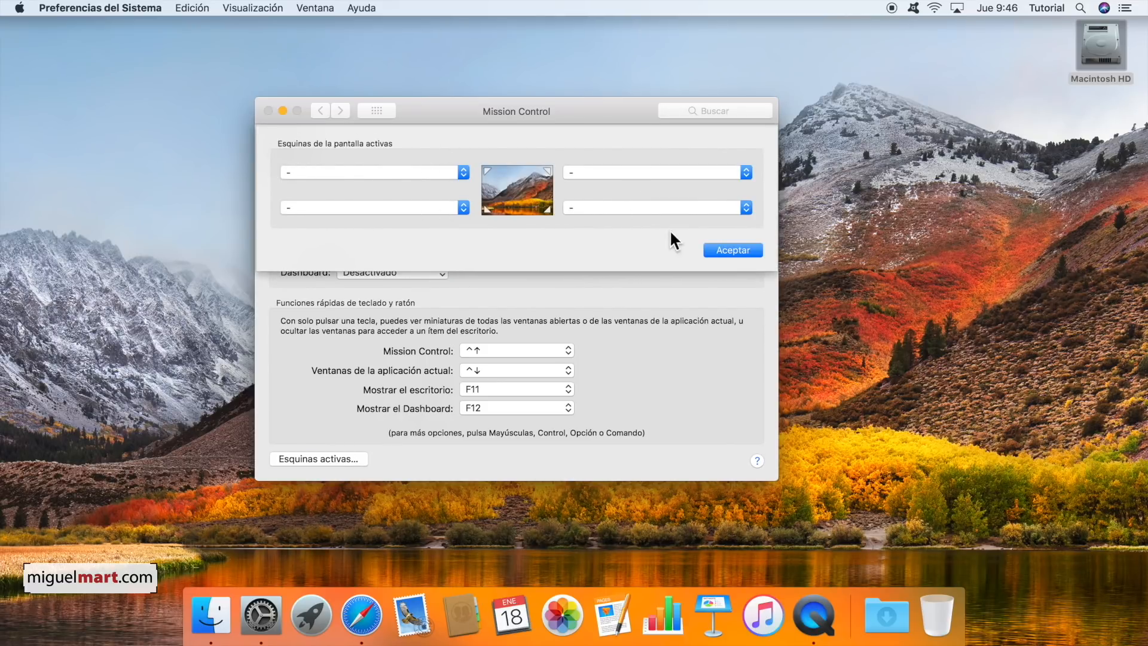
click(657, 207)
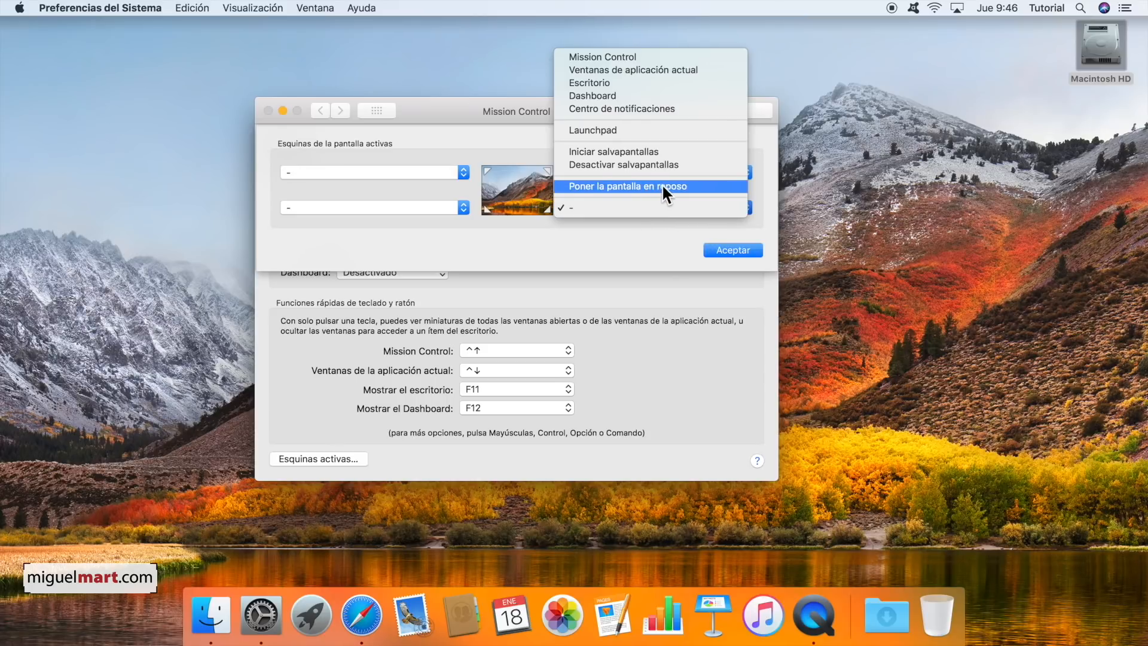
click(662, 186)
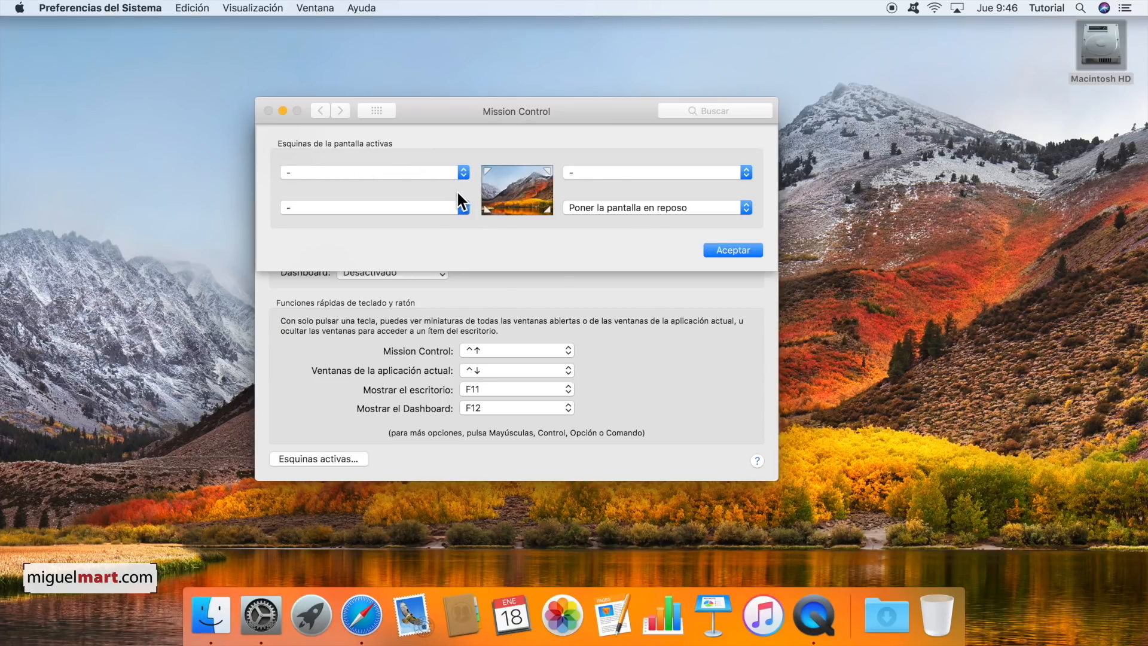
Set the upper-left active corner to Mission Control and leave the Mission Control preferences.
click(464, 172)
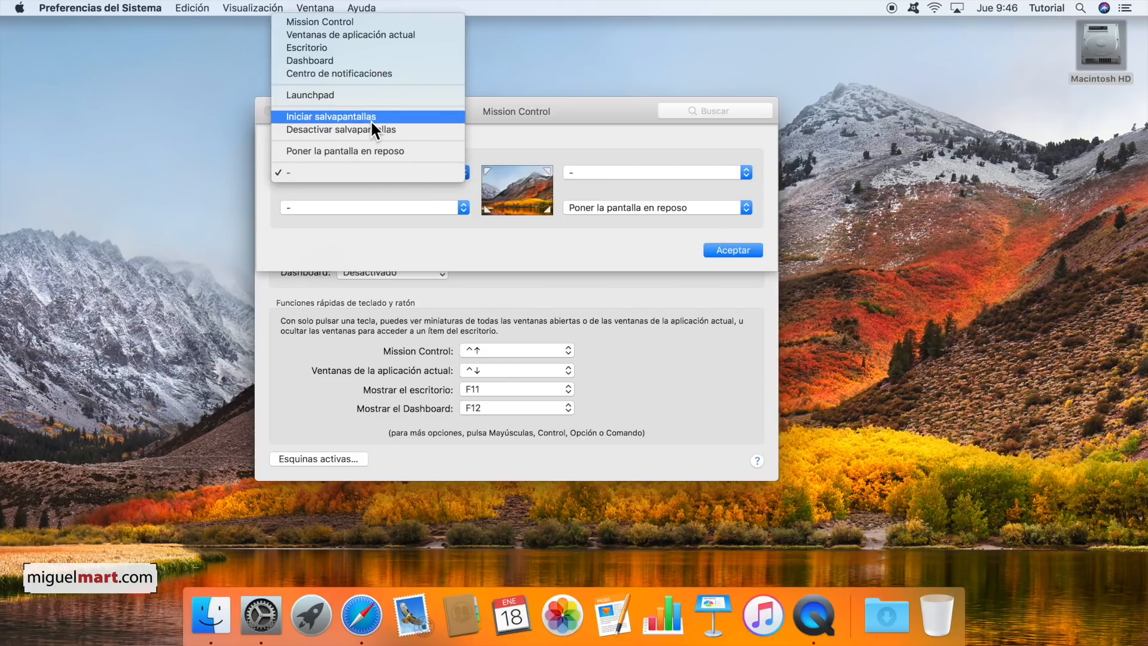
click(358, 21)
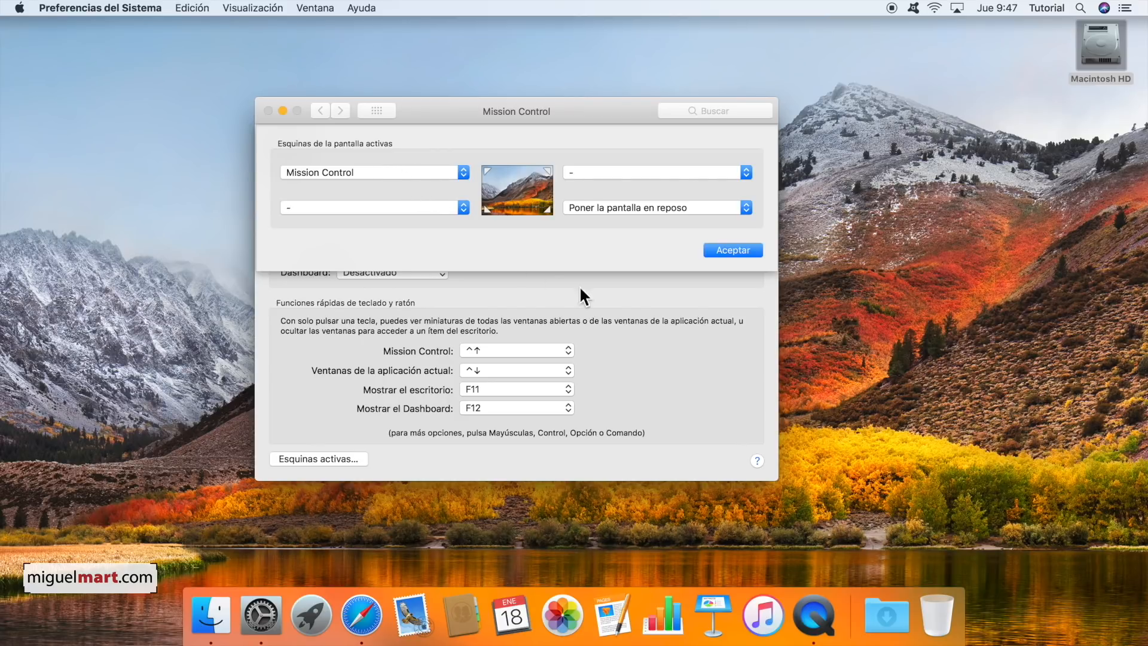
click(780, 282)
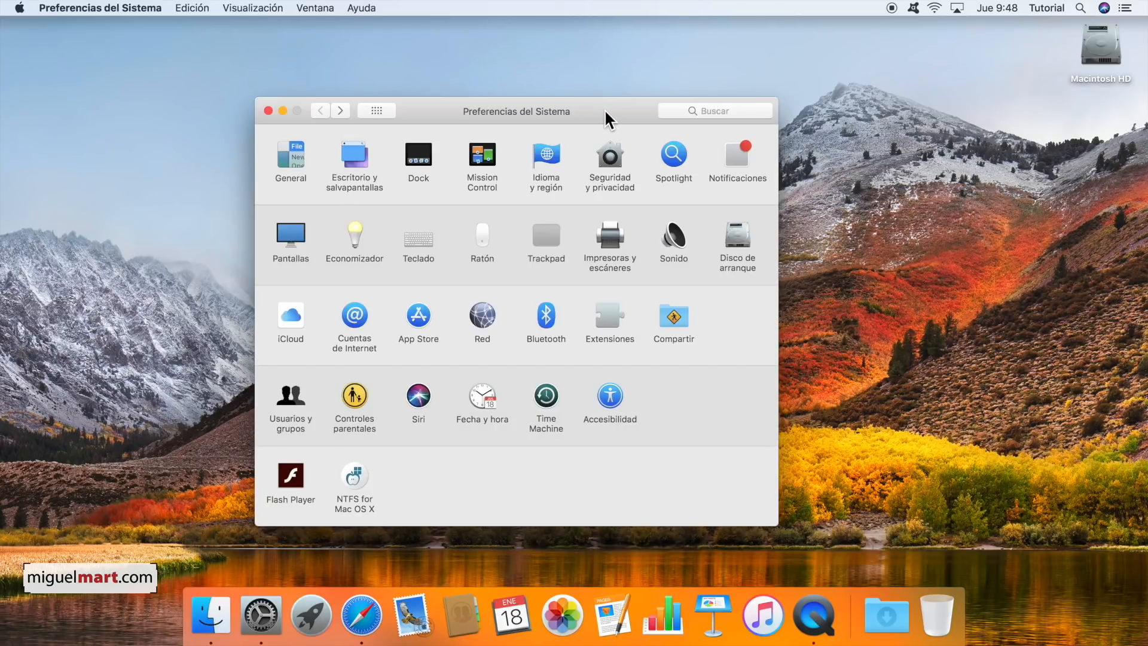
View the General options of the Seguridad y privacidad preferences and return to the overview.
drag(605, 110, 620, 99)
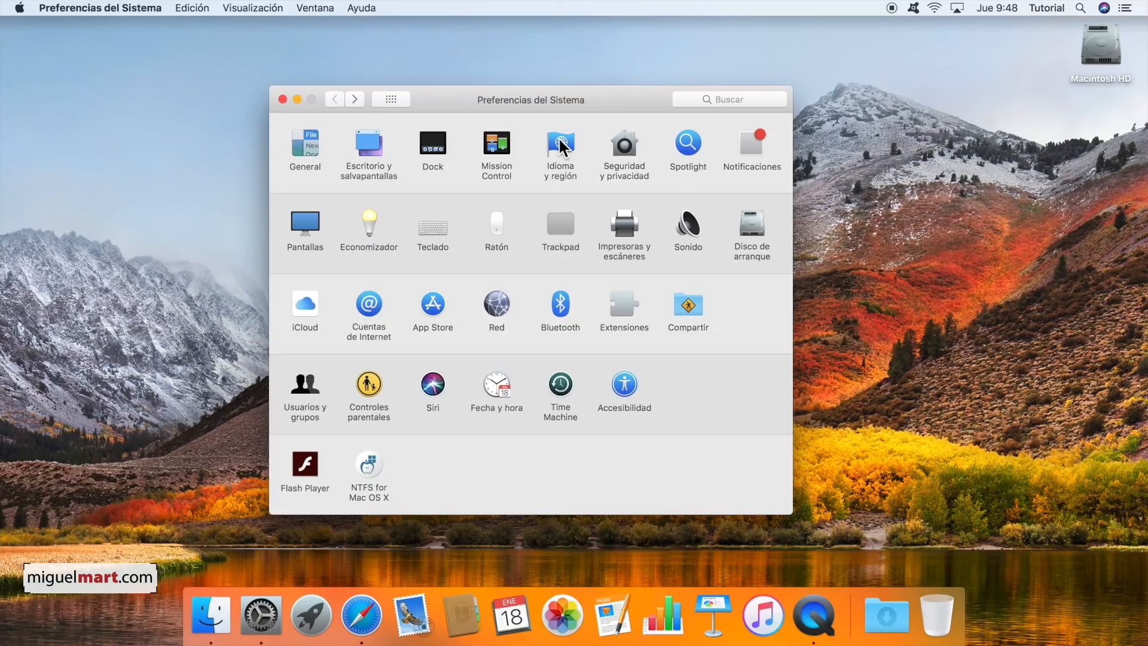
click(625, 144)
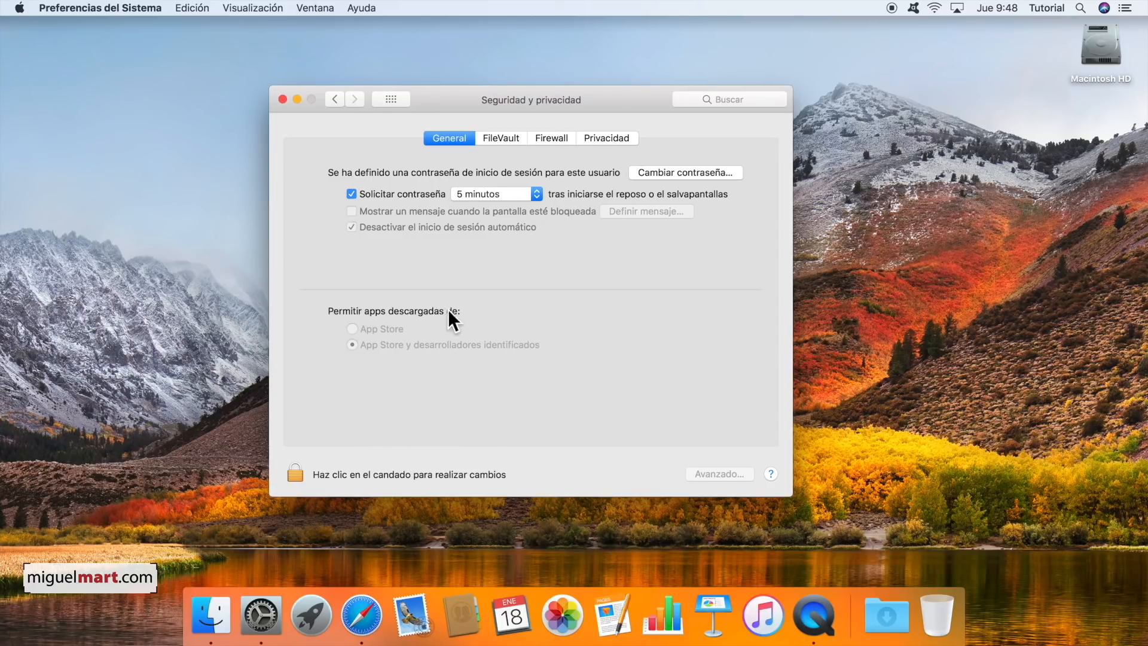
click(334, 100)
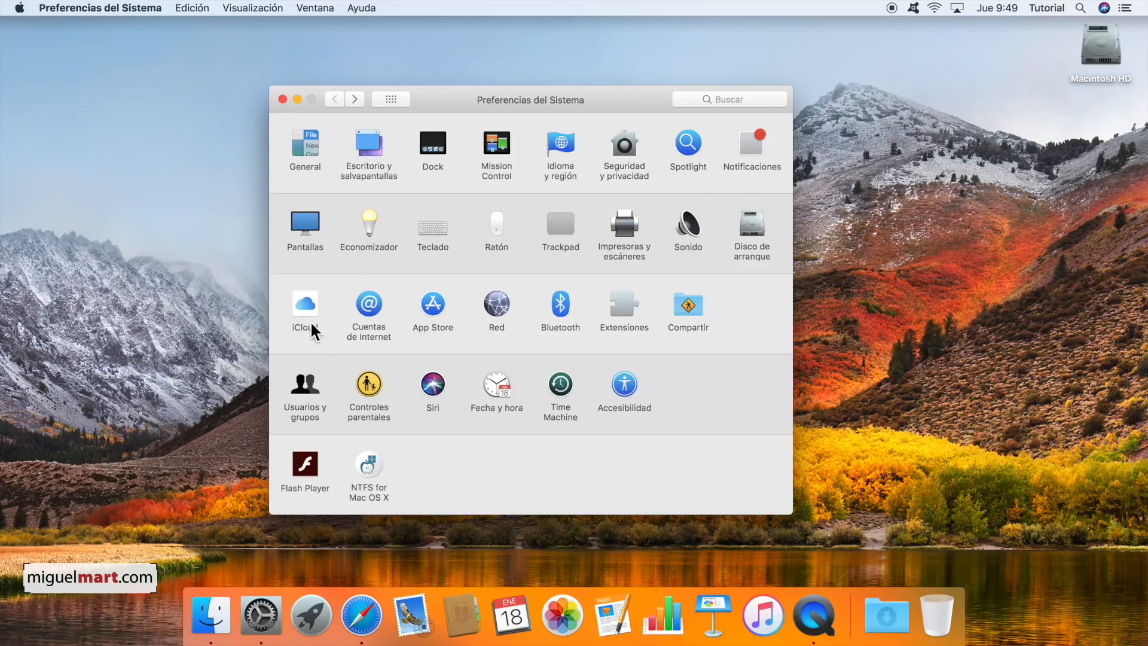
View the resolution options in the Pantallas preferences and the screen switch-off options in the Economizador preferences.
click(311, 212)
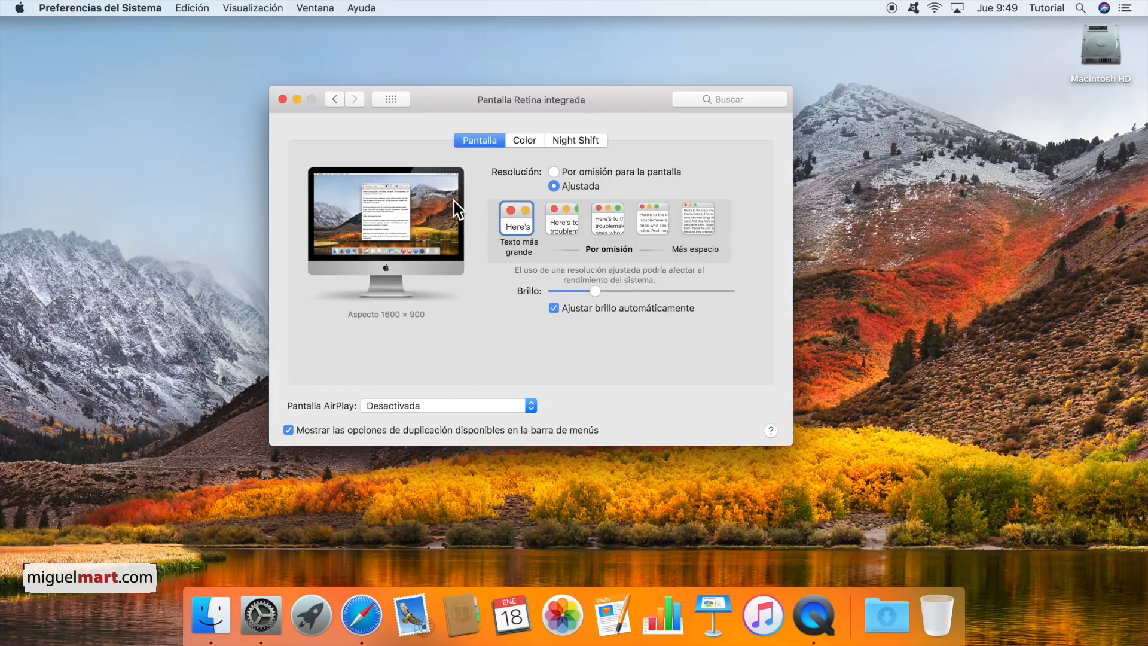
click(333, 99)
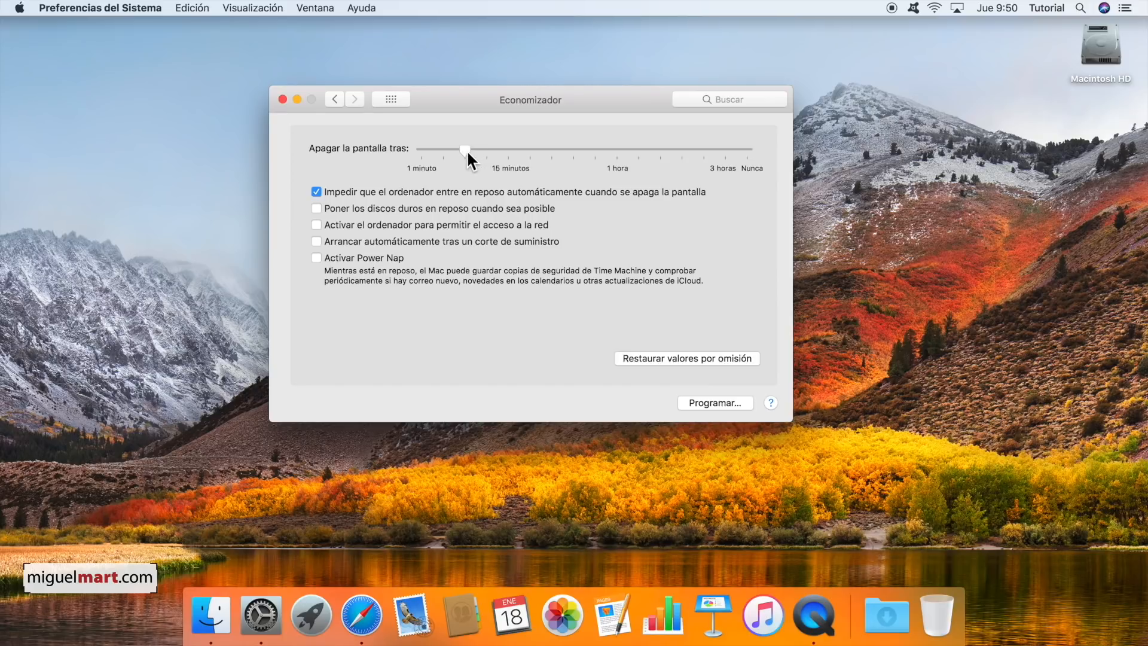
mouse_move(462, 153)
mouse_move(425, 155)
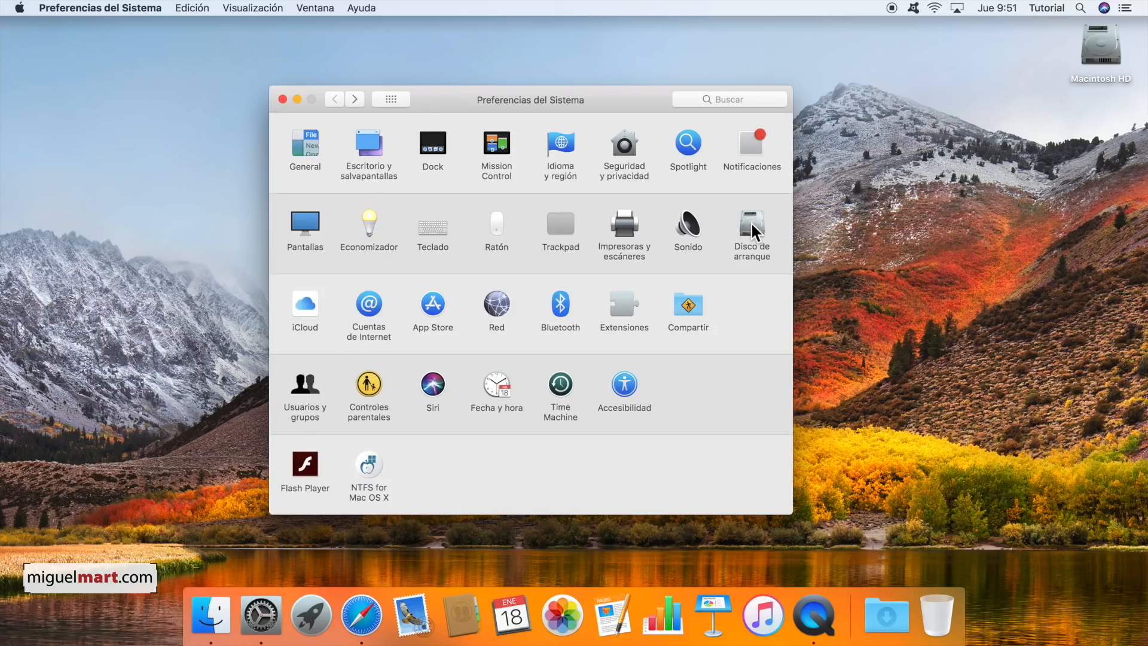
View the Cuentas de Internet and Usuarios y grupos preferences and return to the overview.
click(369, 304)
click(307, 381)
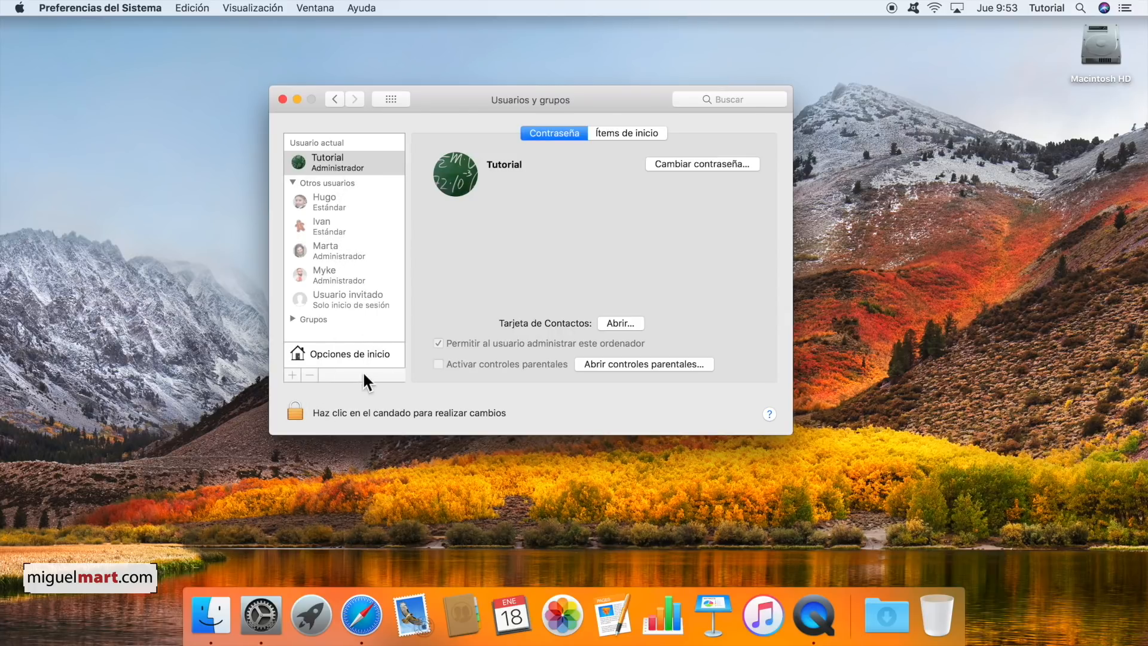
click(335, 99)
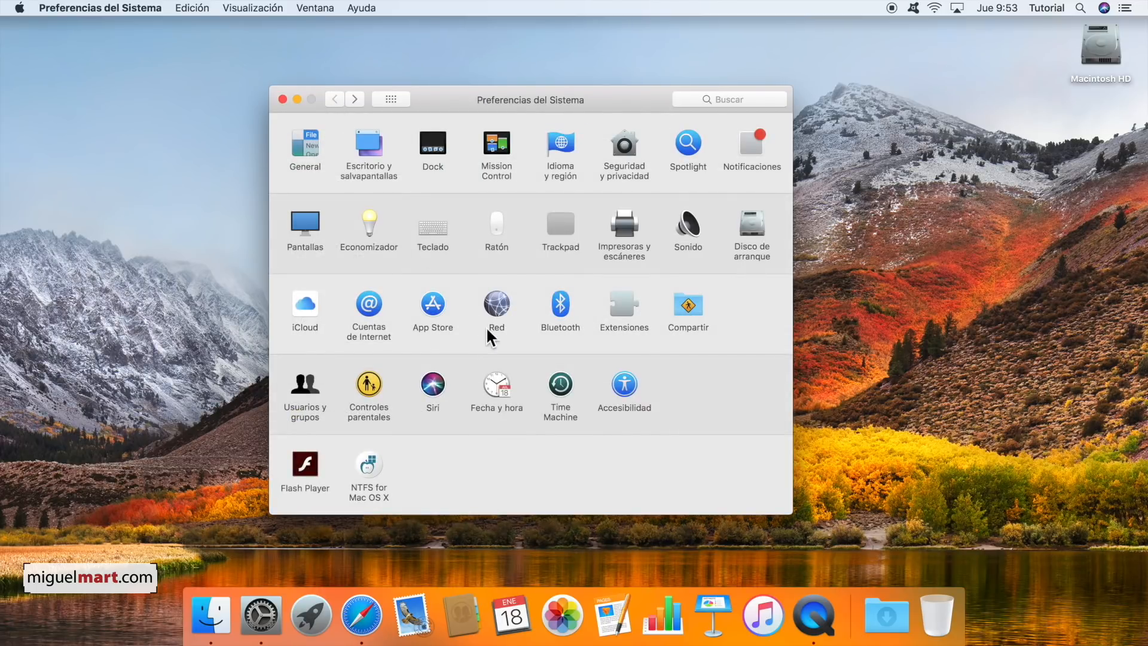
Move the preferences window slightly, view the user accounts offered for fast user switching, and dismiss the list.
drag(627, 92, 640, 74)
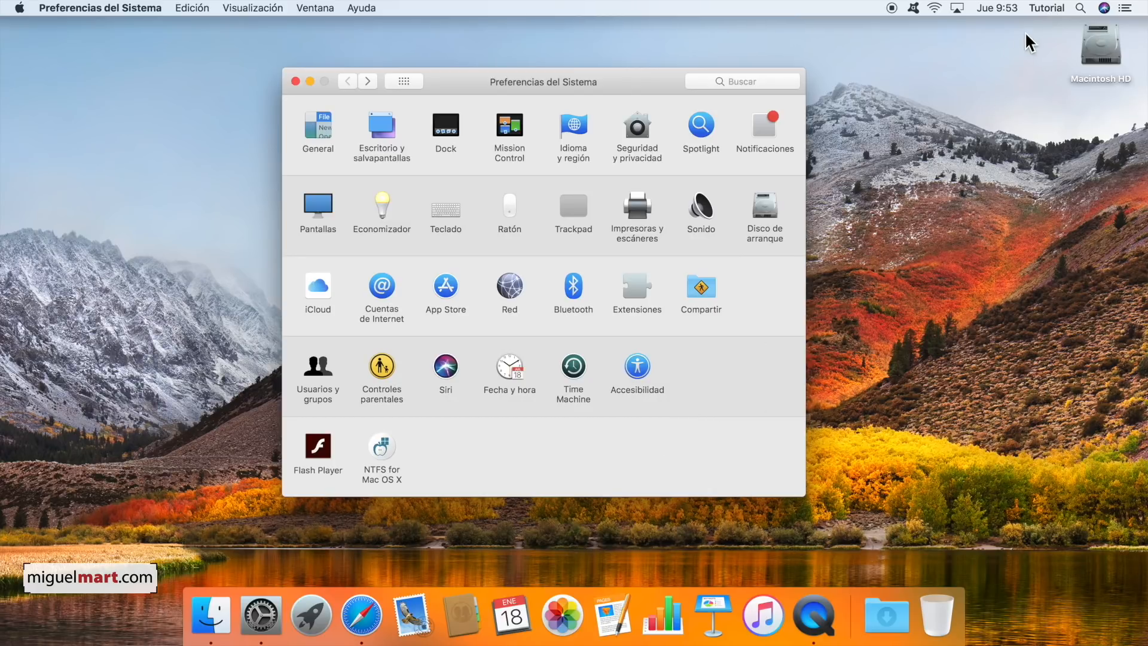
click(1046, 8)
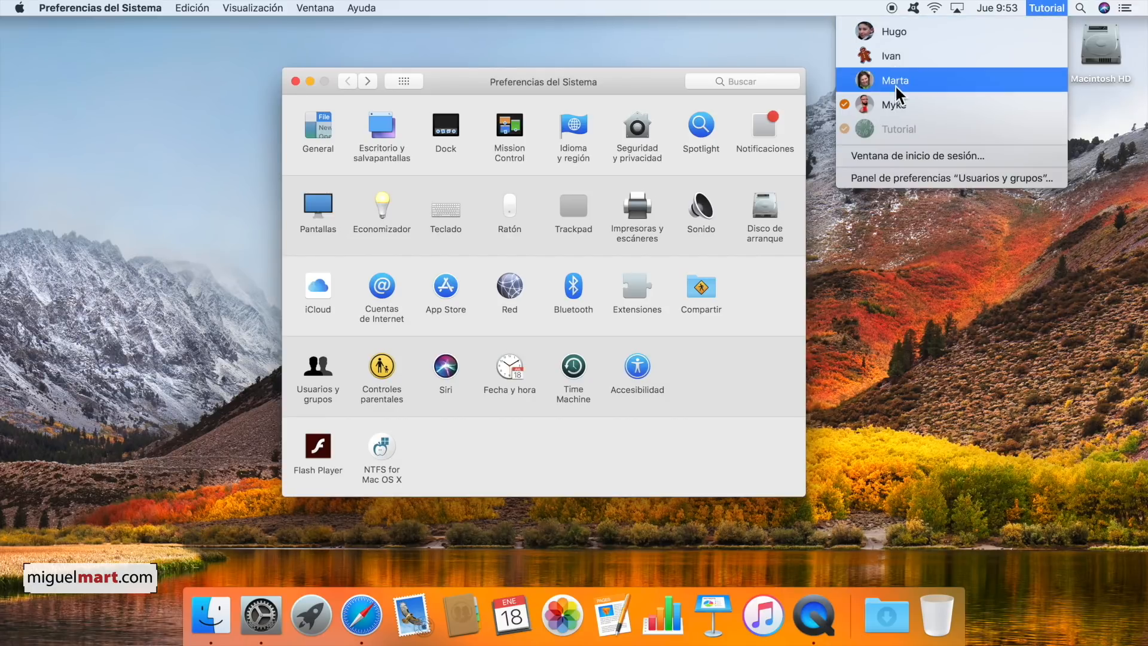
click(921, 276)
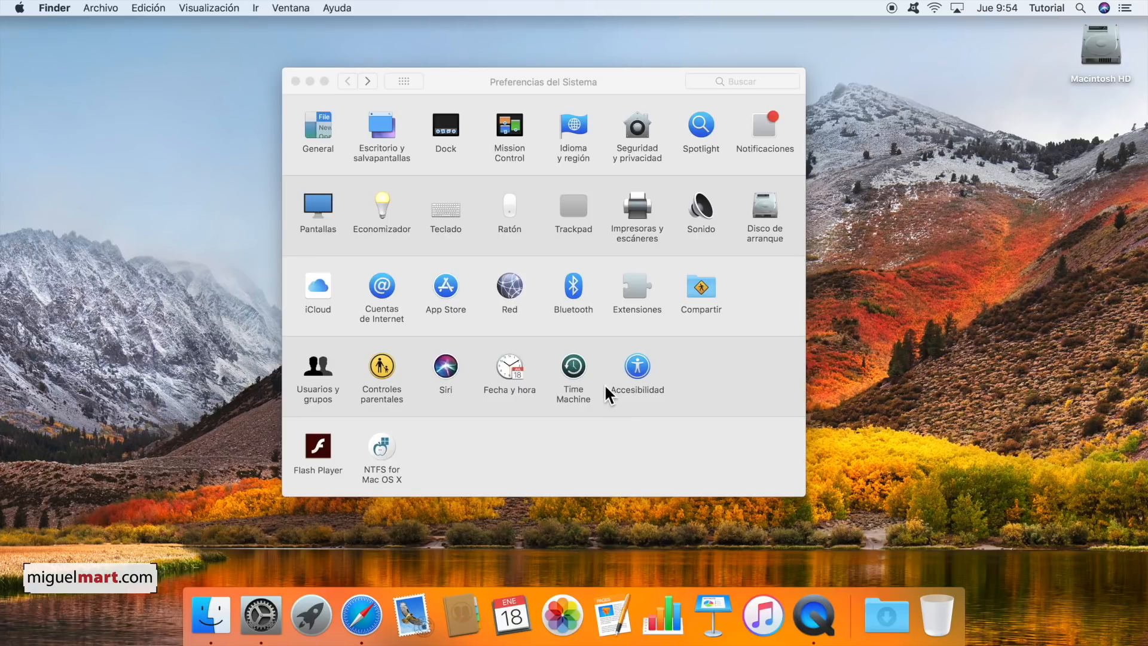
Enable the zoom keyboard shortcuts and the modifier-key scroll gesture in the Accesibilidad Zoom settings, and close the preferences window.
click(639, 365)
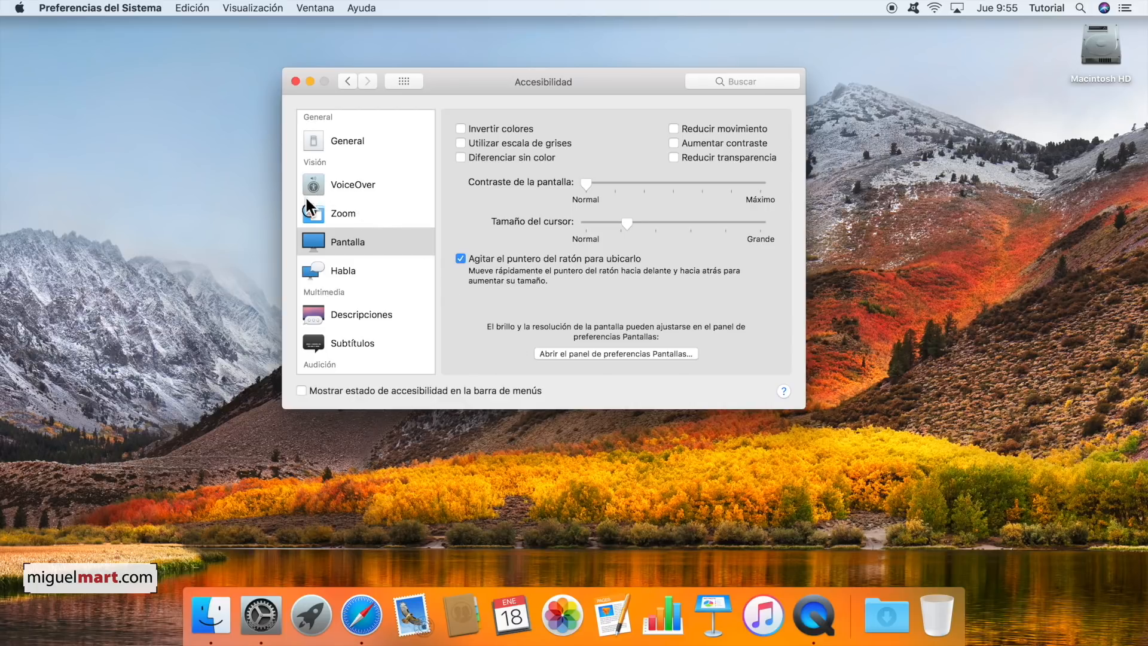
click(348, 217)
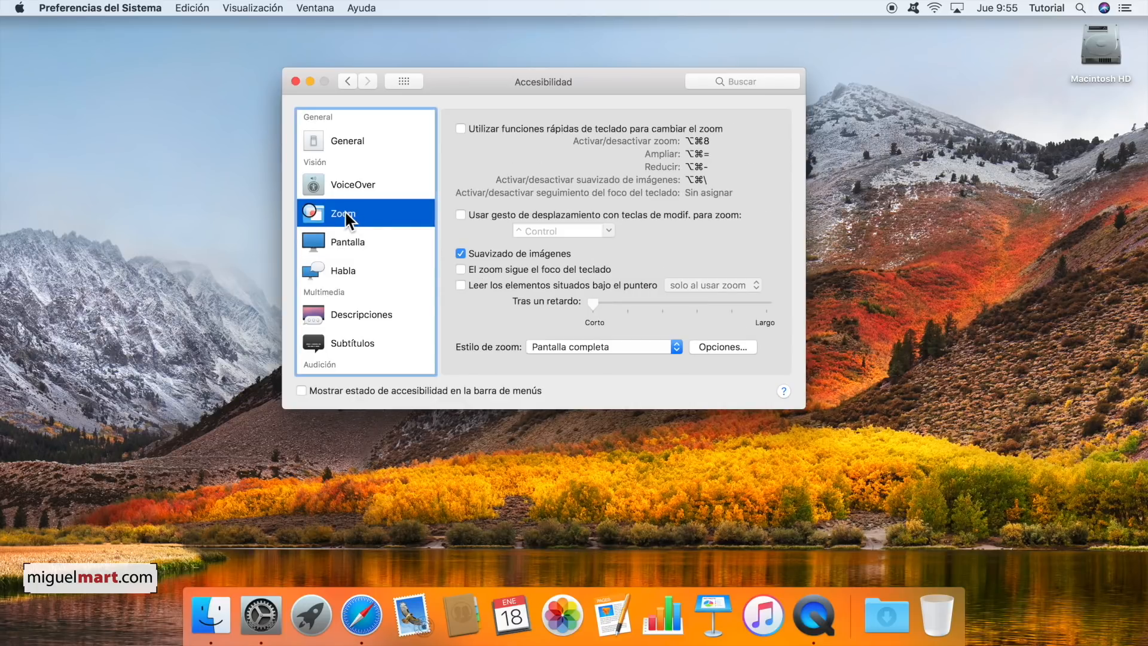
click(461, 127)
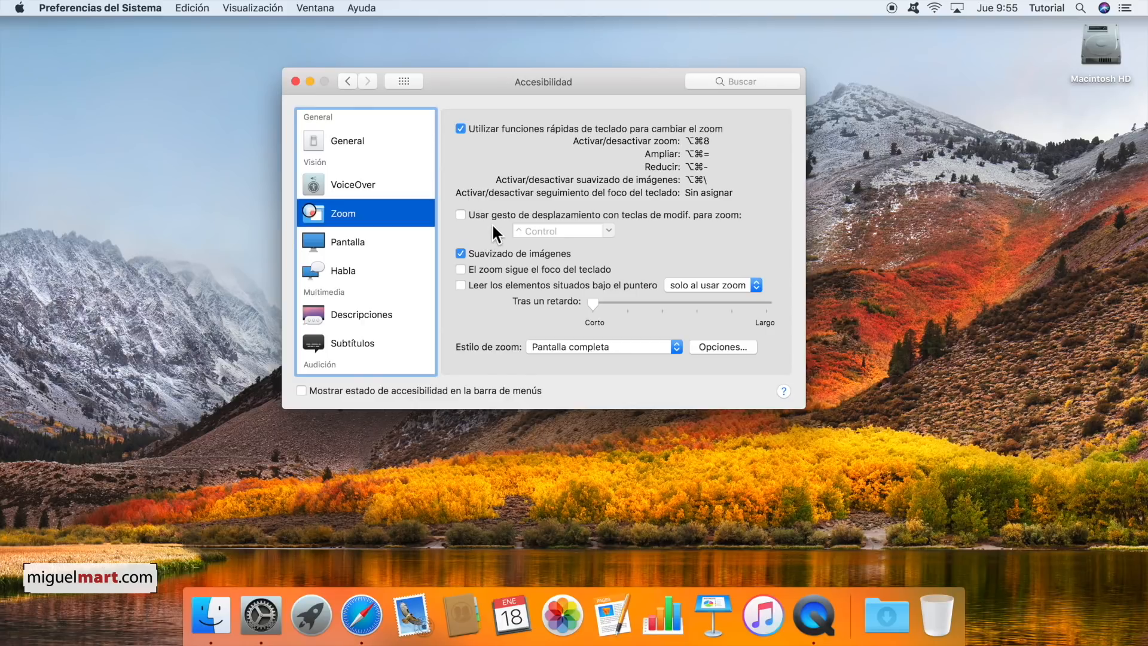
click(461, 215)
click(348, 81)
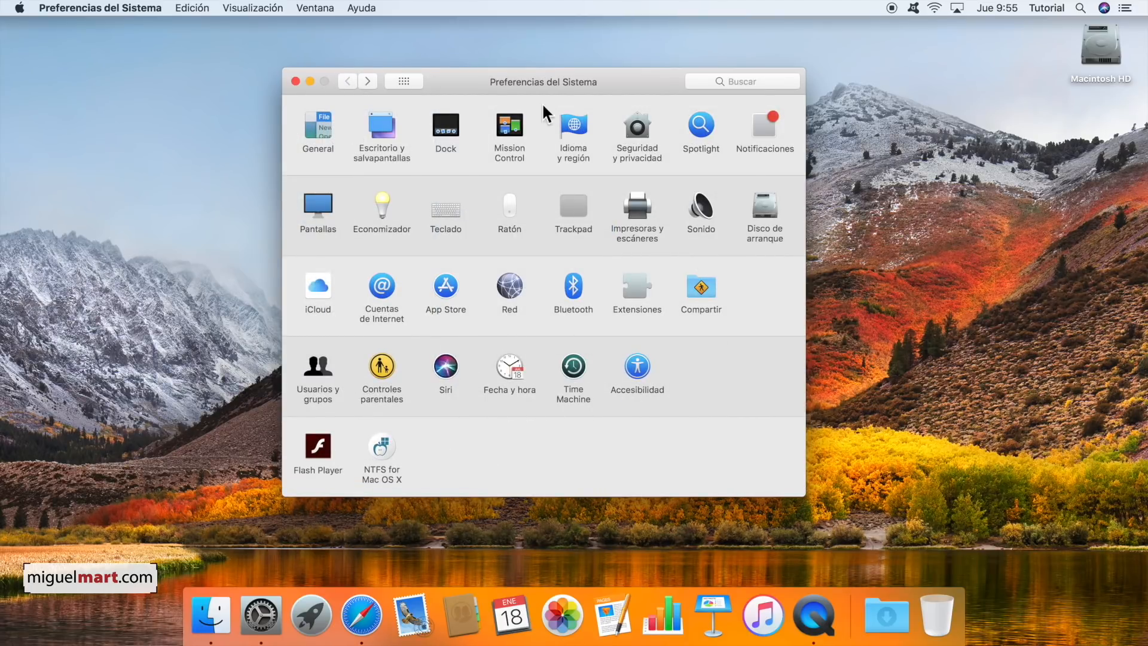
click(296, 81)
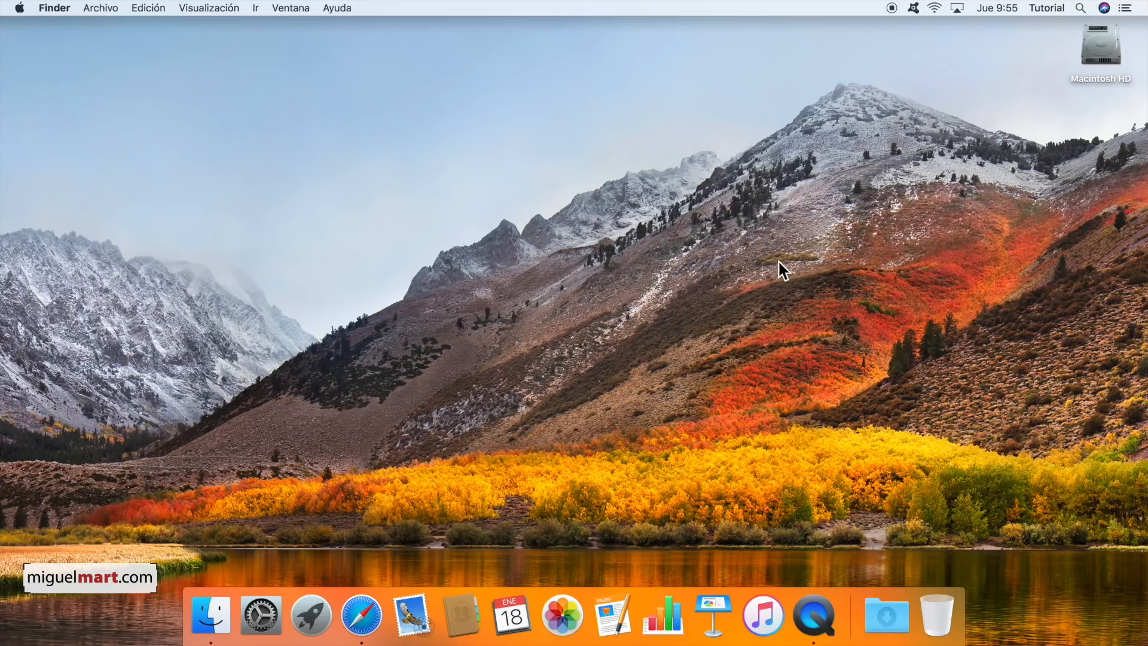
Create three new folders with their default names at different spots on the desktop.
right_click(720, 257)
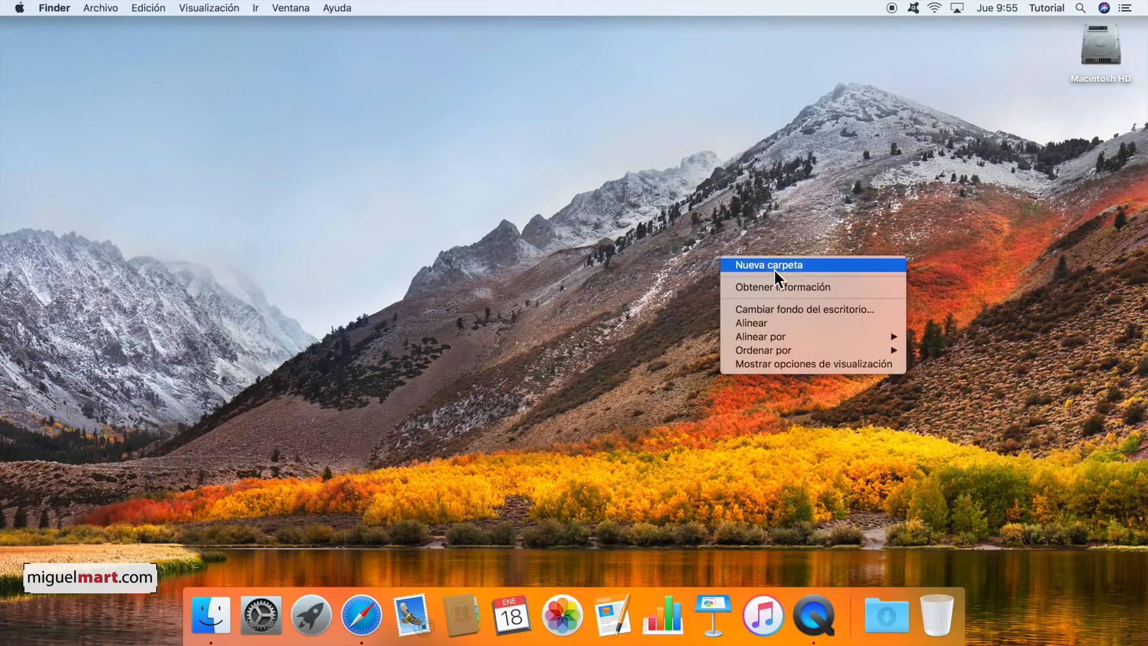
click(811, 265)
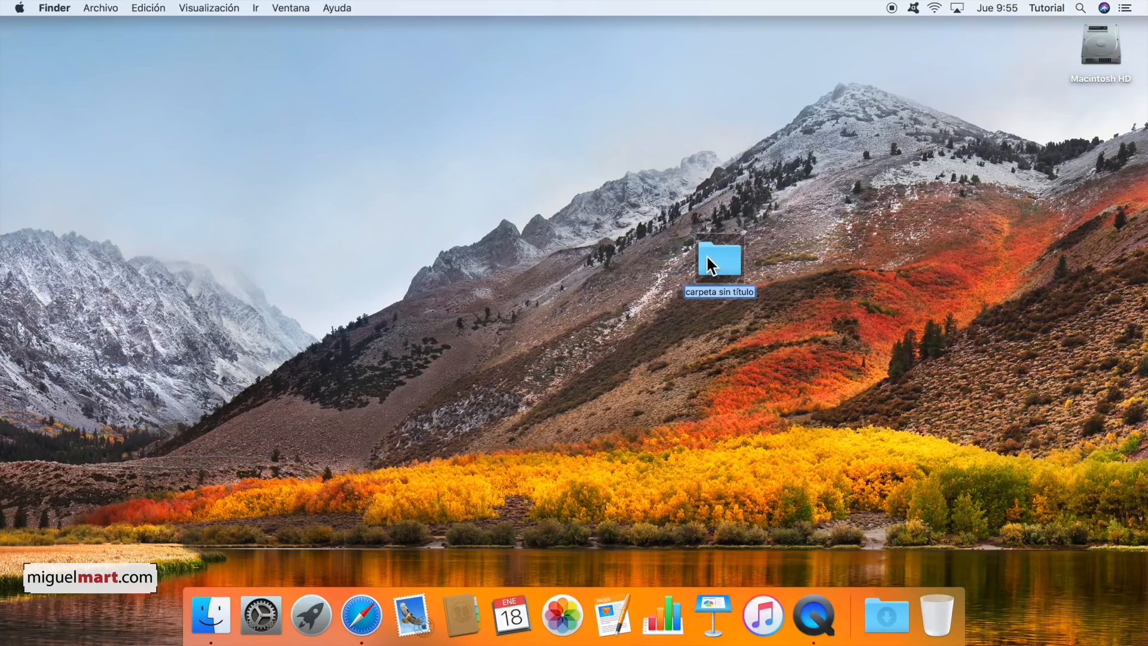
click(776, 276)
drag(711, 272, 540, 276)
right_click(778, 309)
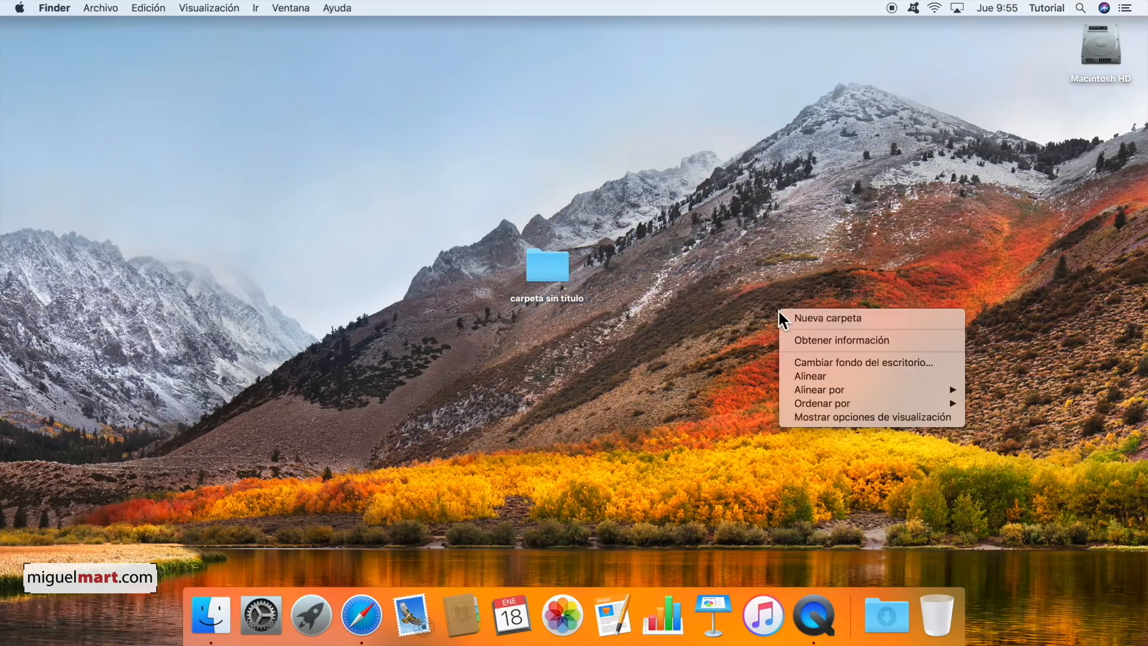
click(824, 319)
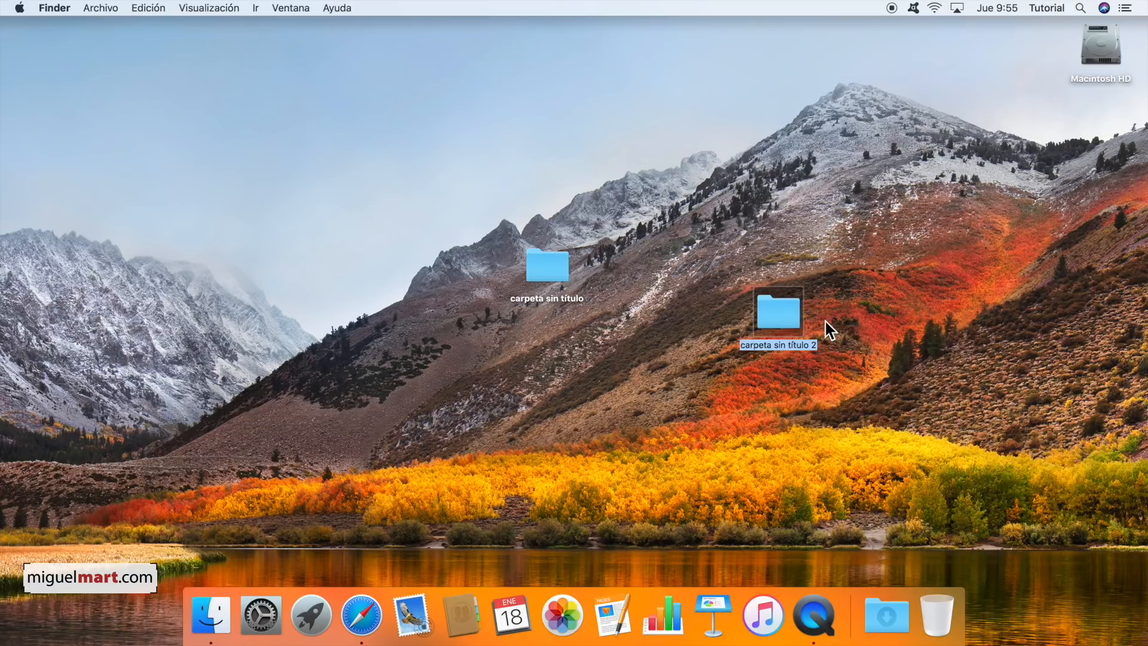
right_click(910, 224)
click(924, 228)
drag(897, 222, 877, 314)
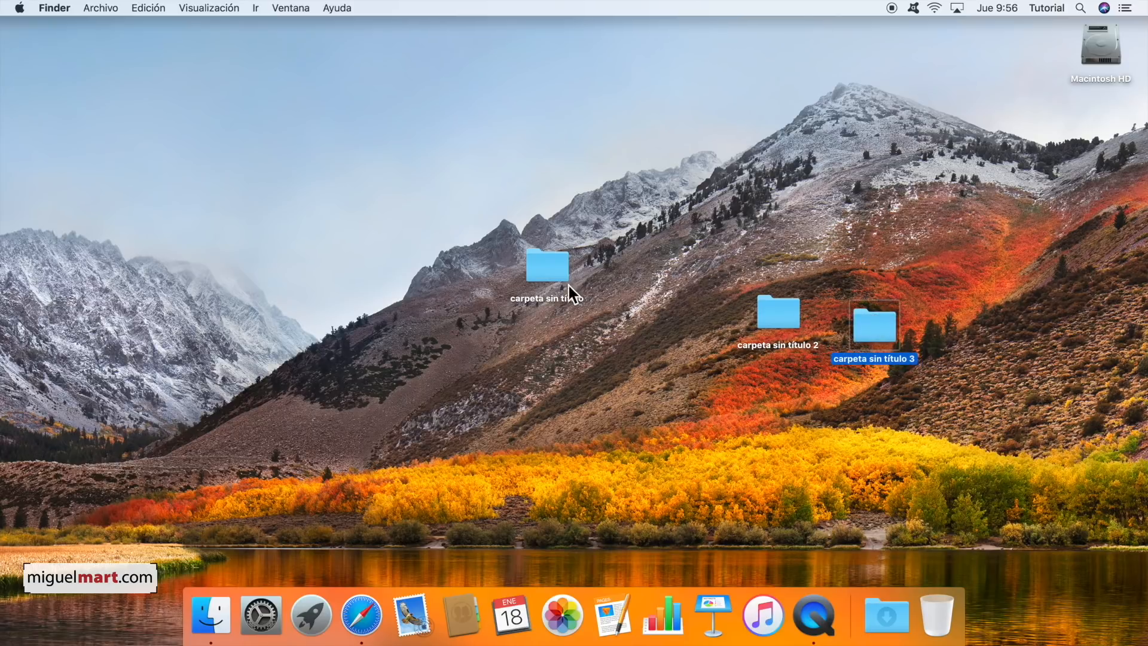
Arrange the three desktop folders side by side in a horizontal row.
drag(538, 275, 664, 314)
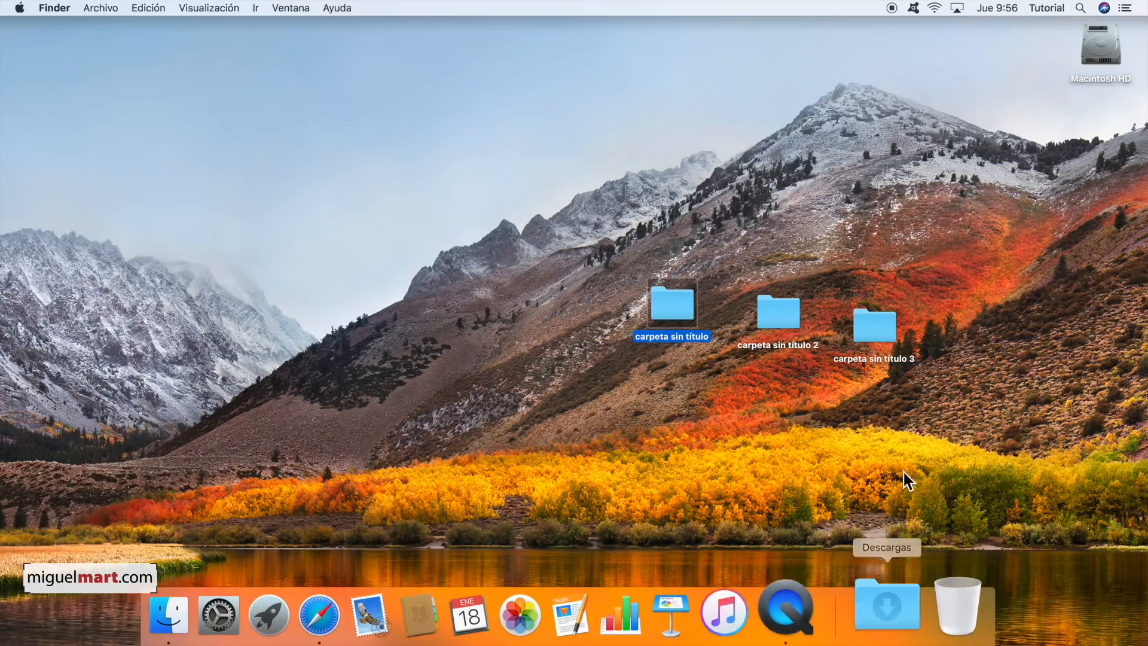
drag(771, 297, 758, 292)
drag(880, 320, 863, 296)
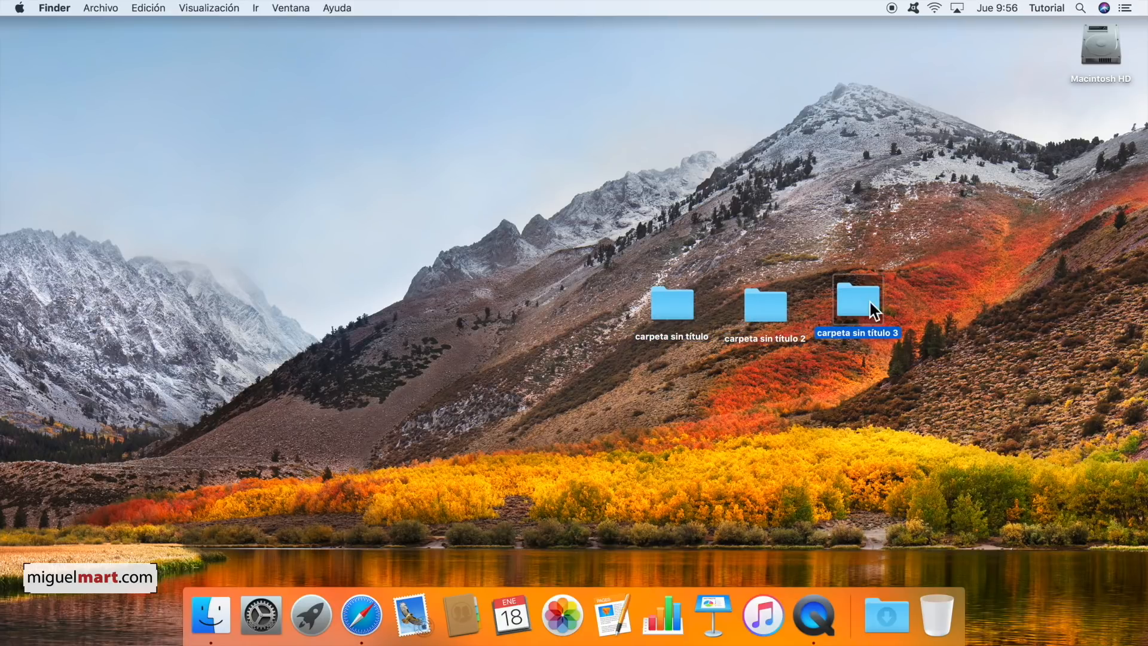
Show the Aplicaciones folder in an enlarged Finder window and create an alias of Desktop Lens.
double_click(865, 296)
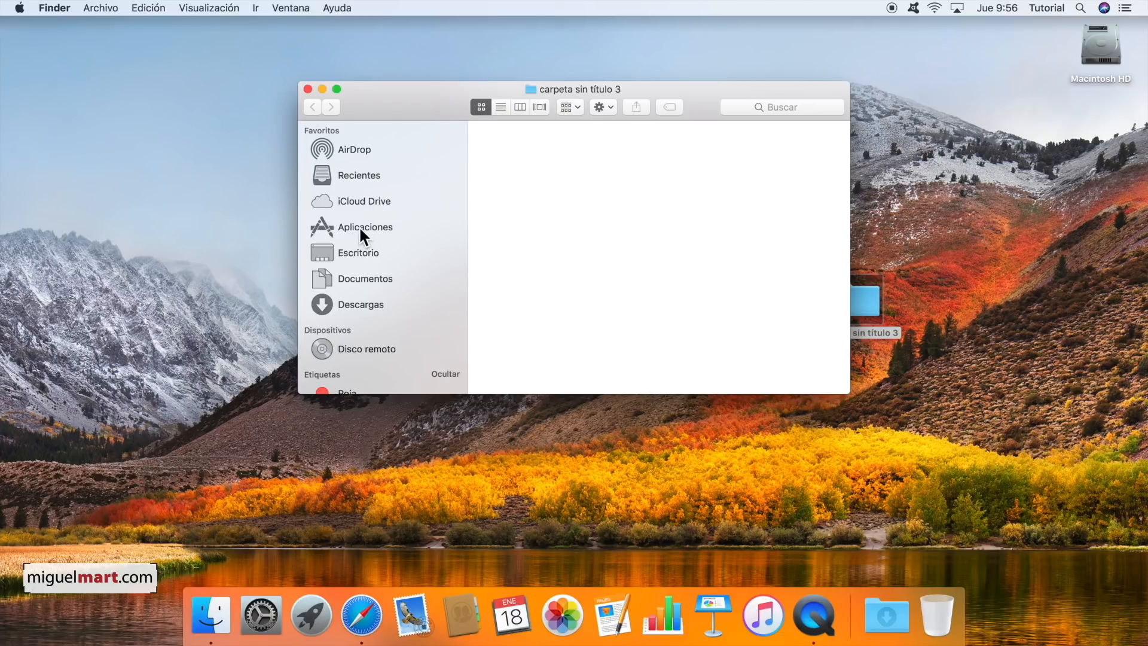
click(360, 232)
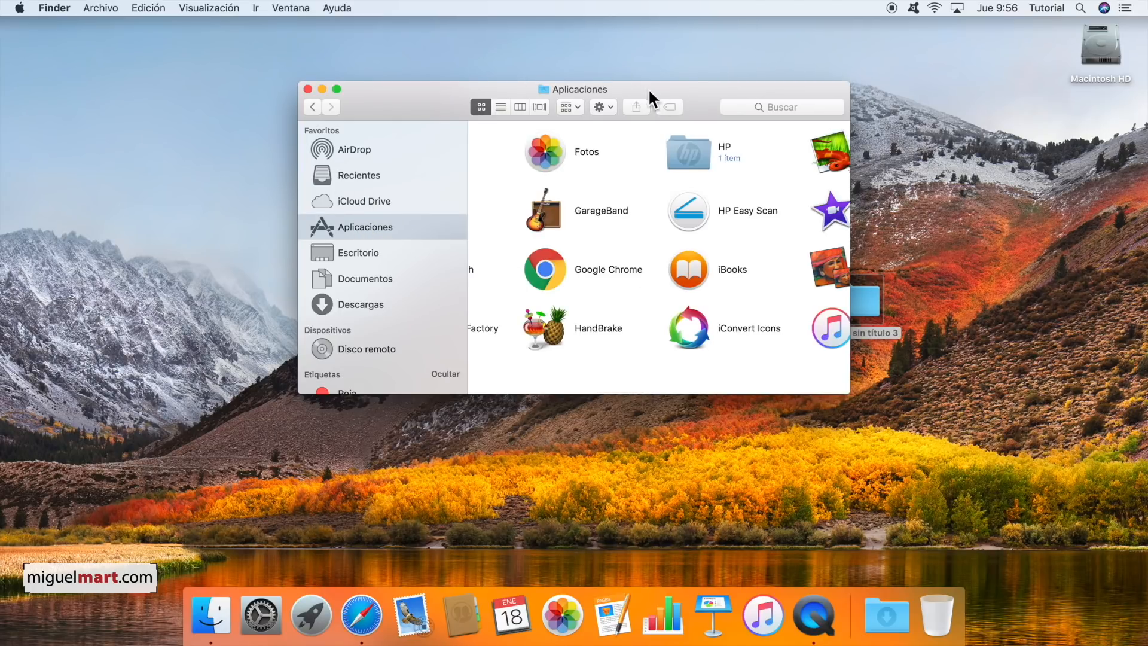
double_click(700, 88)
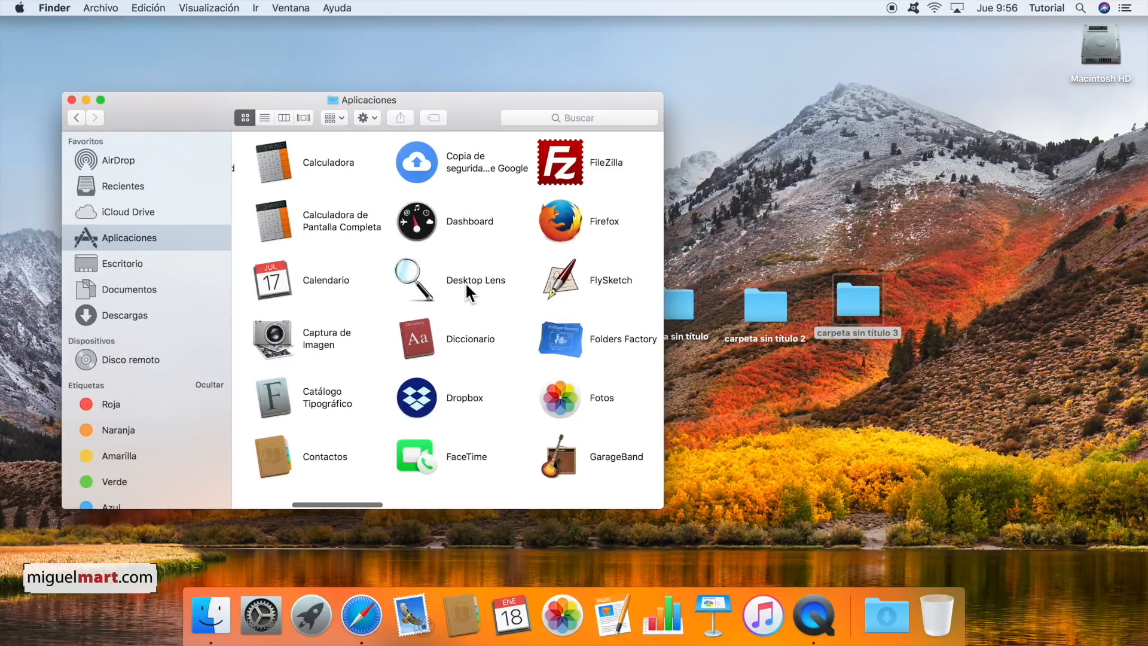
click(418, 281)
right_click(412, 277)
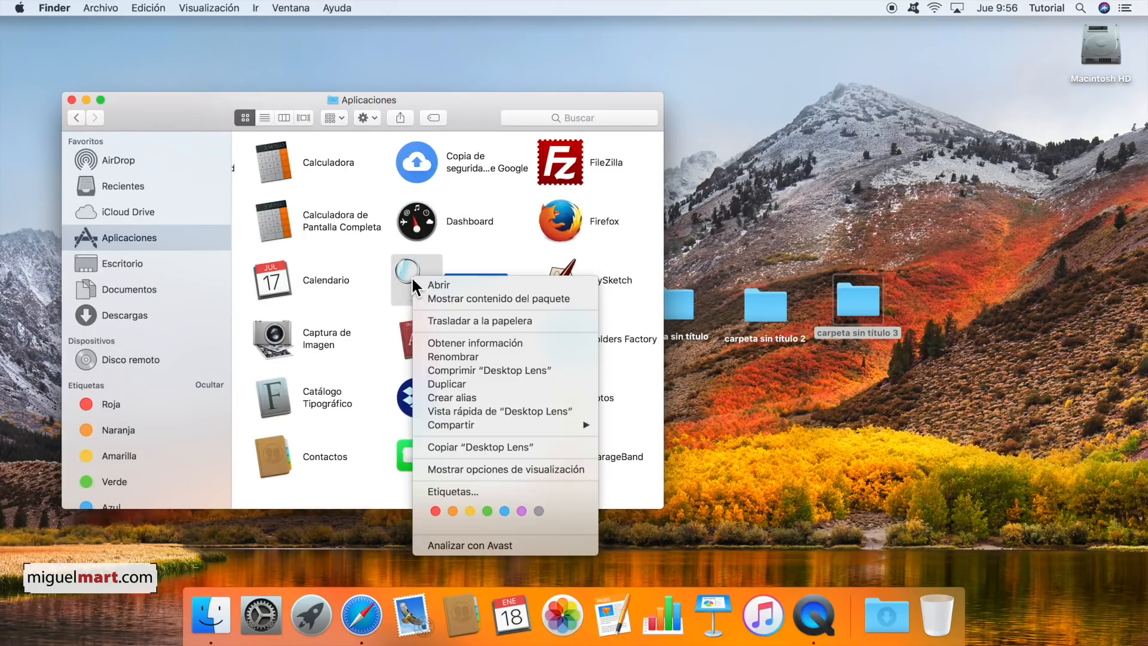
click(459, 396)
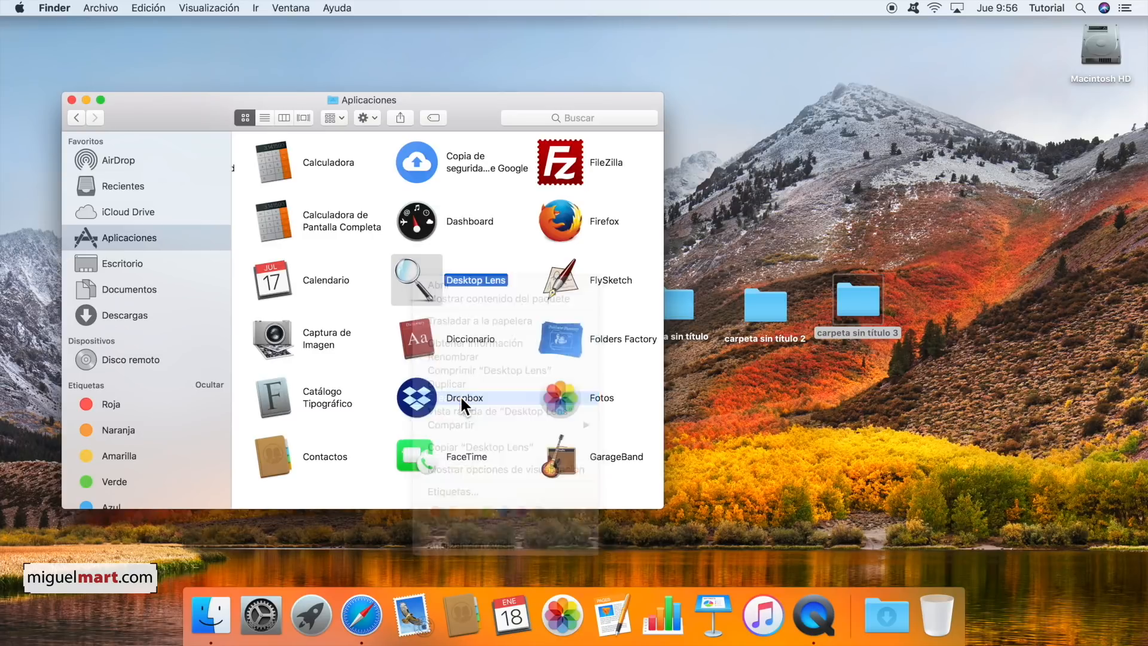
click(444, 358)
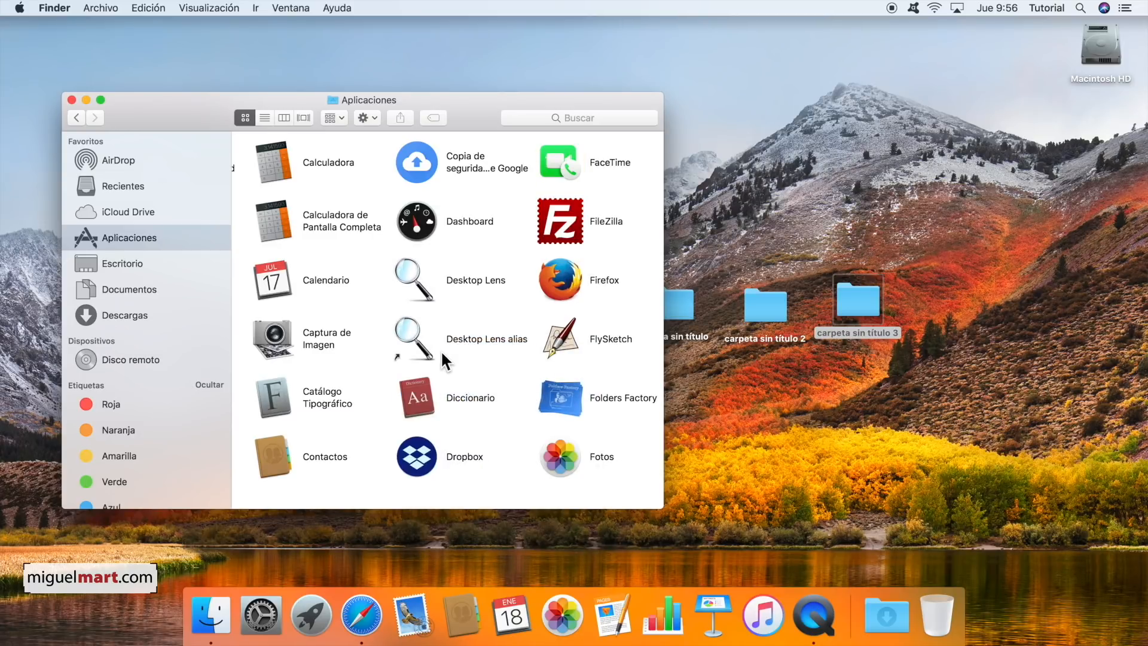
Place the Desktop Lens alias on the desktop, close the Finder window, and move the alias beside the row of folders.
drag(410, 336, 794, 428)
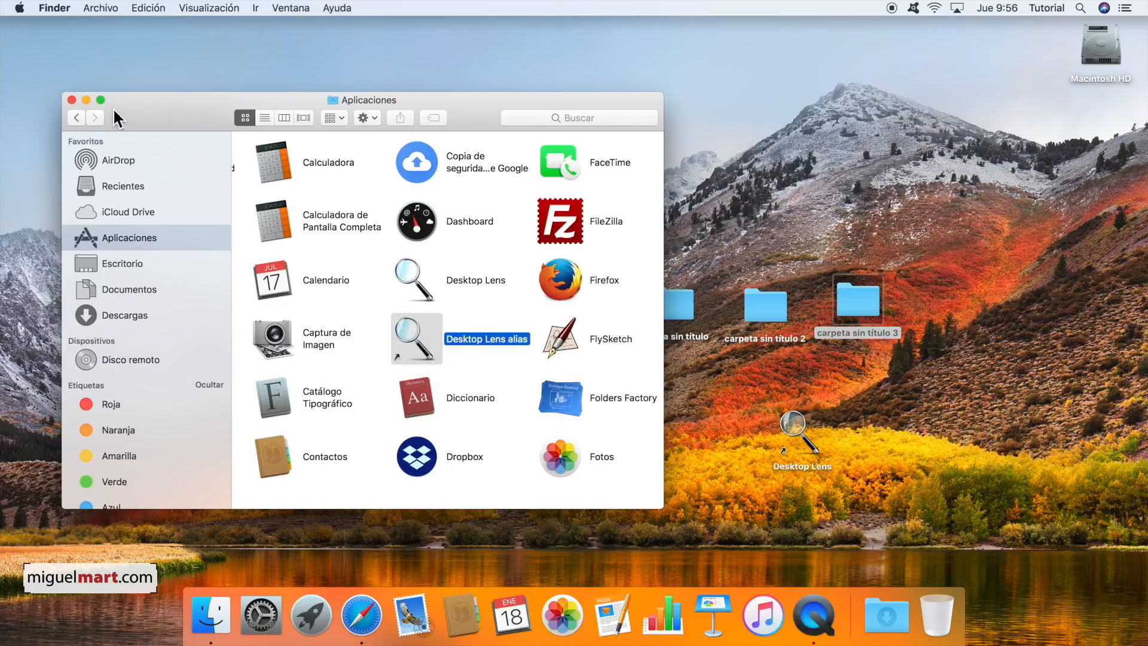
click(70, 99)
click(803, 422)
click(713, 395)
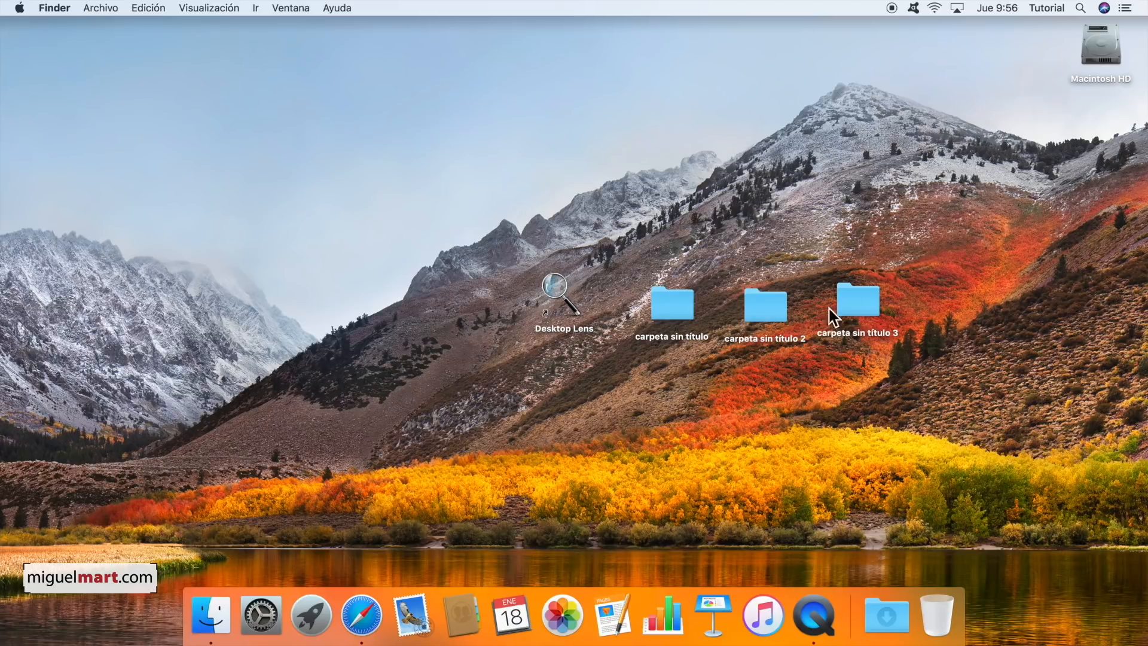
Show the desktop's view options and sort the desktop icons by Clase.
right_click(953, 243)
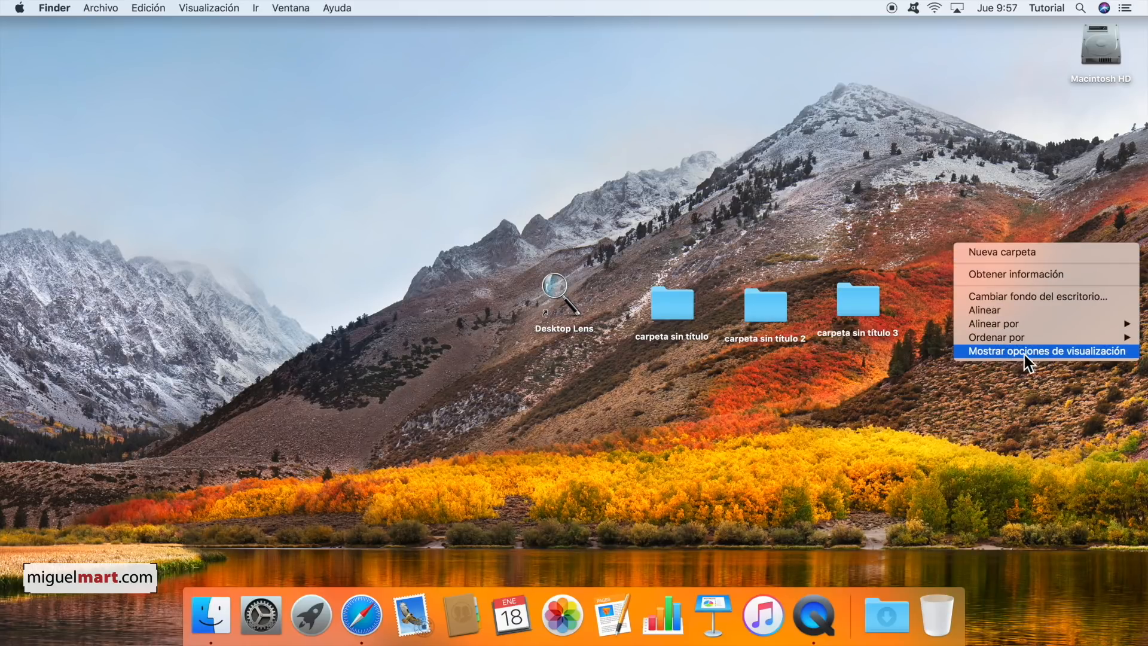
click(1066, 353)
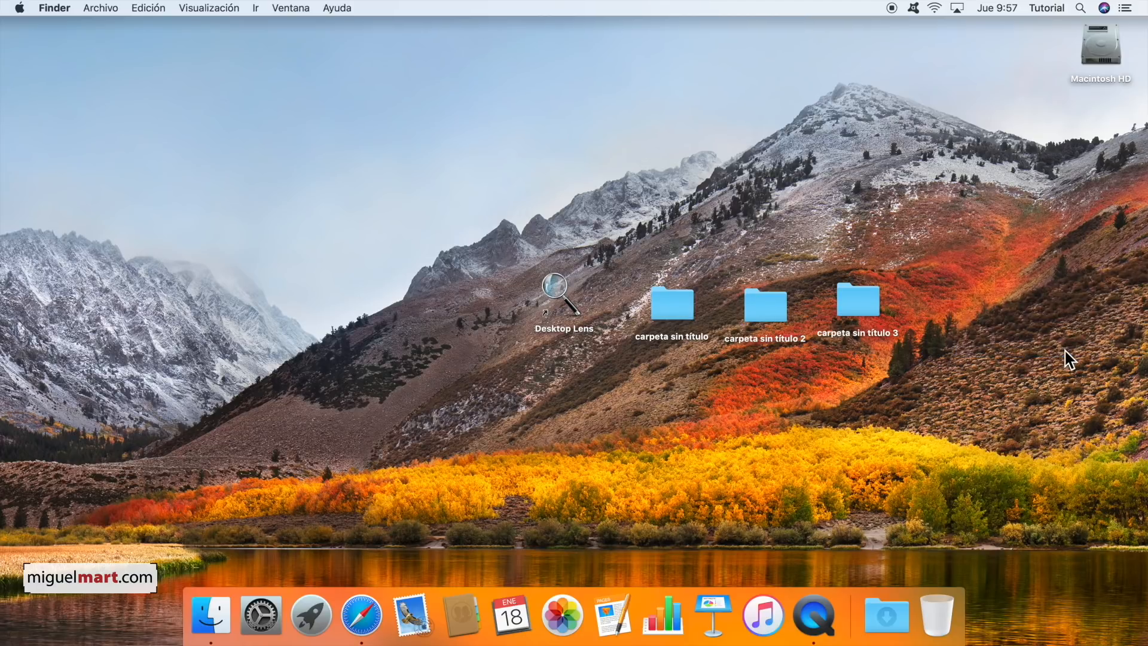
drag(672, 22, 545, 105)
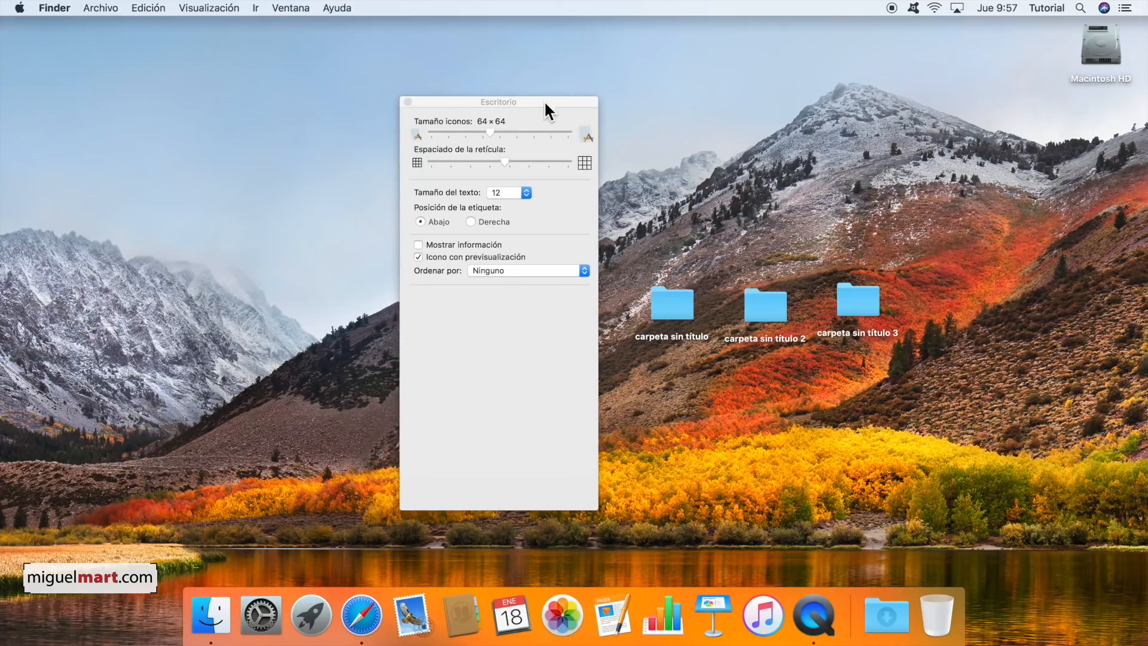
click(507, 272)
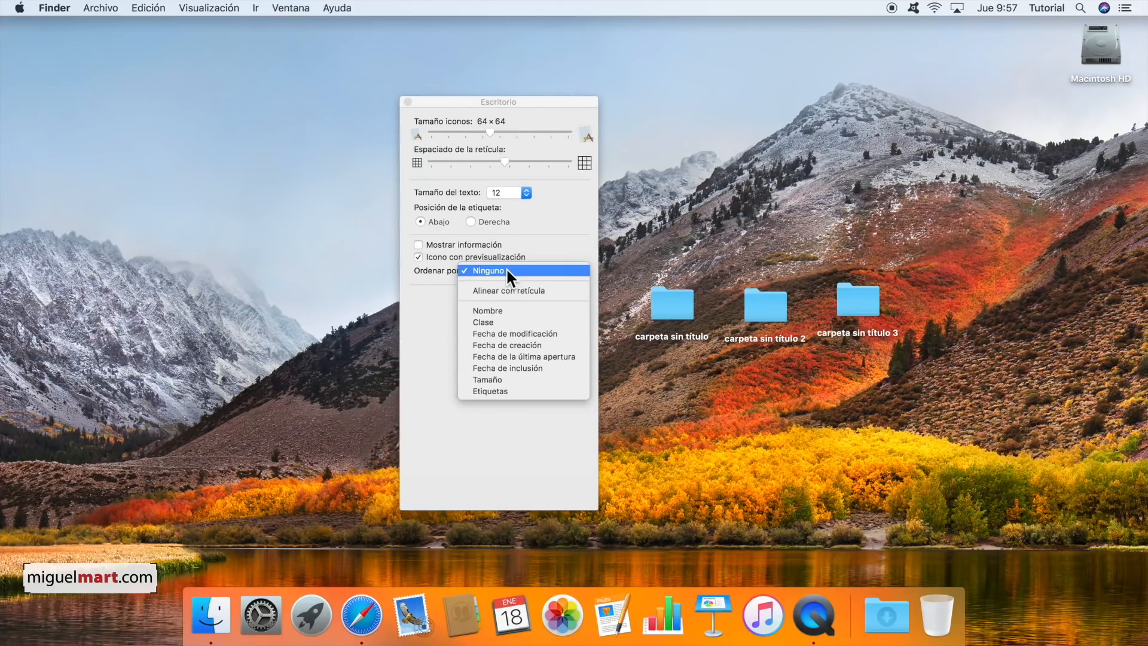
click(491, 322)
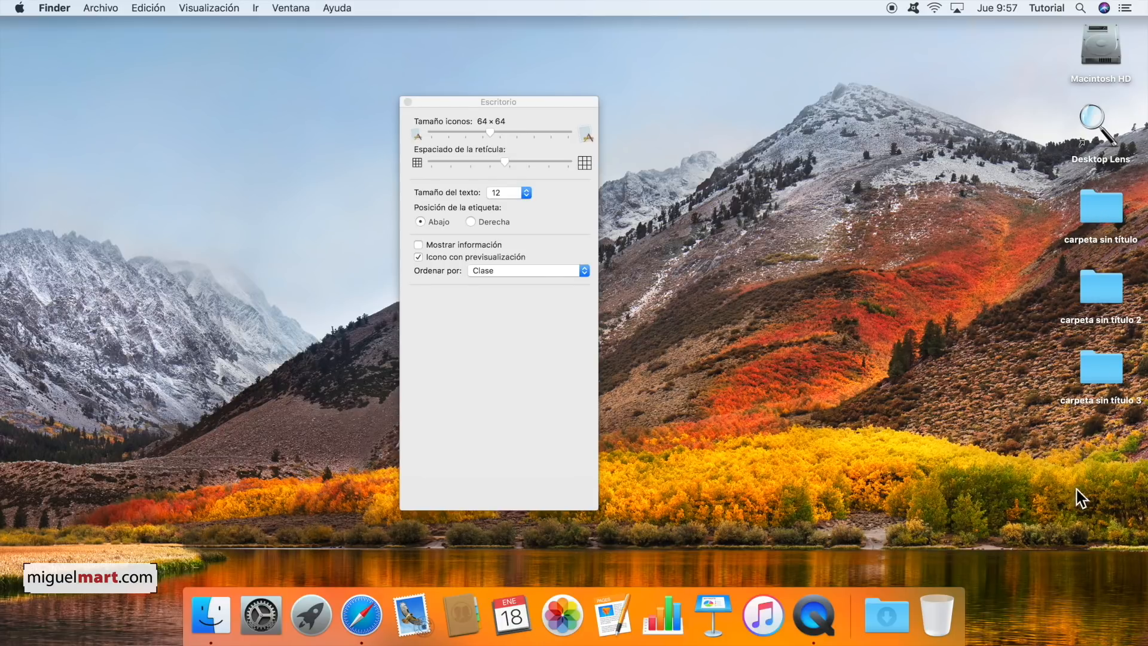
Try a desktop label text size of 15, settle on 13, and close the view options.
click(525, 193)
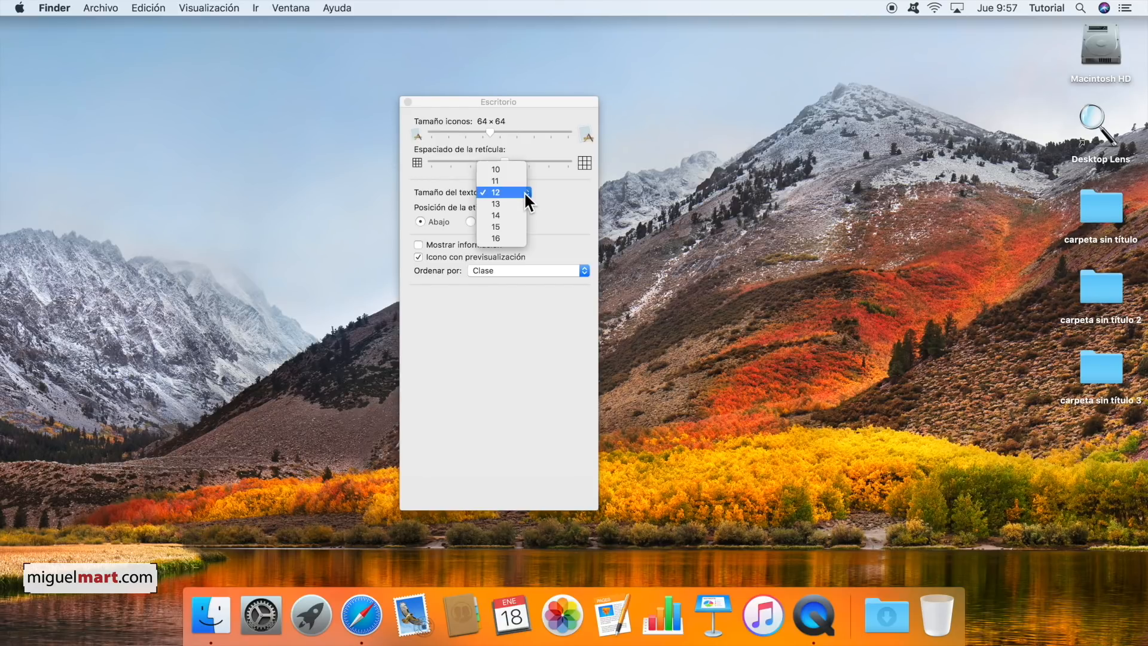
click(505, 226)
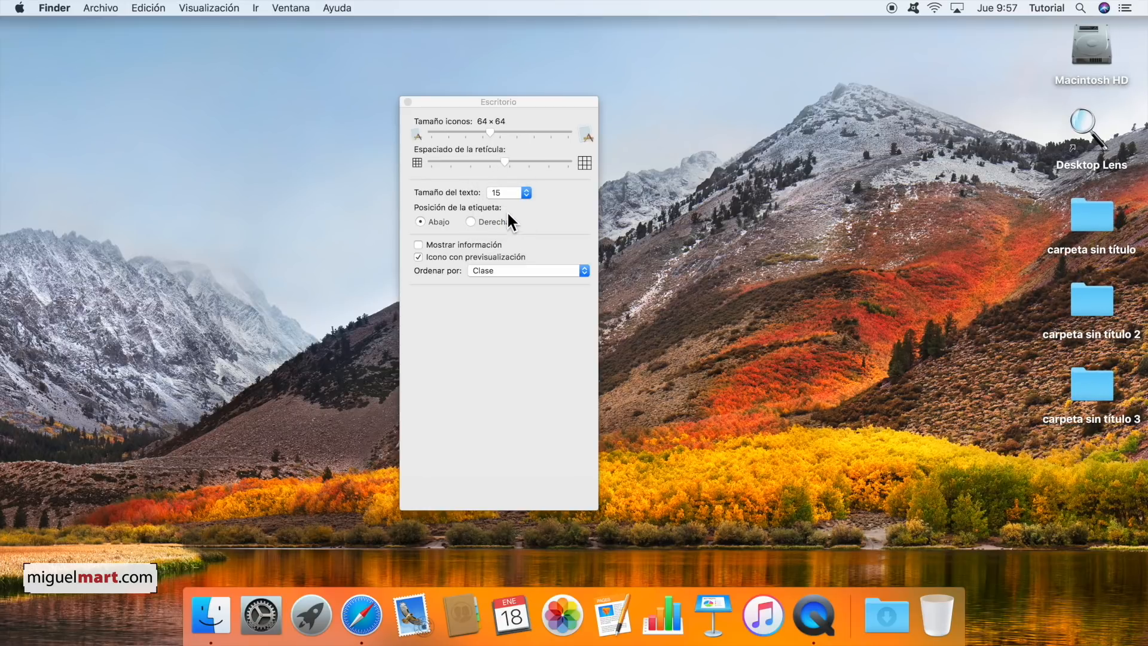
click(526, 191)
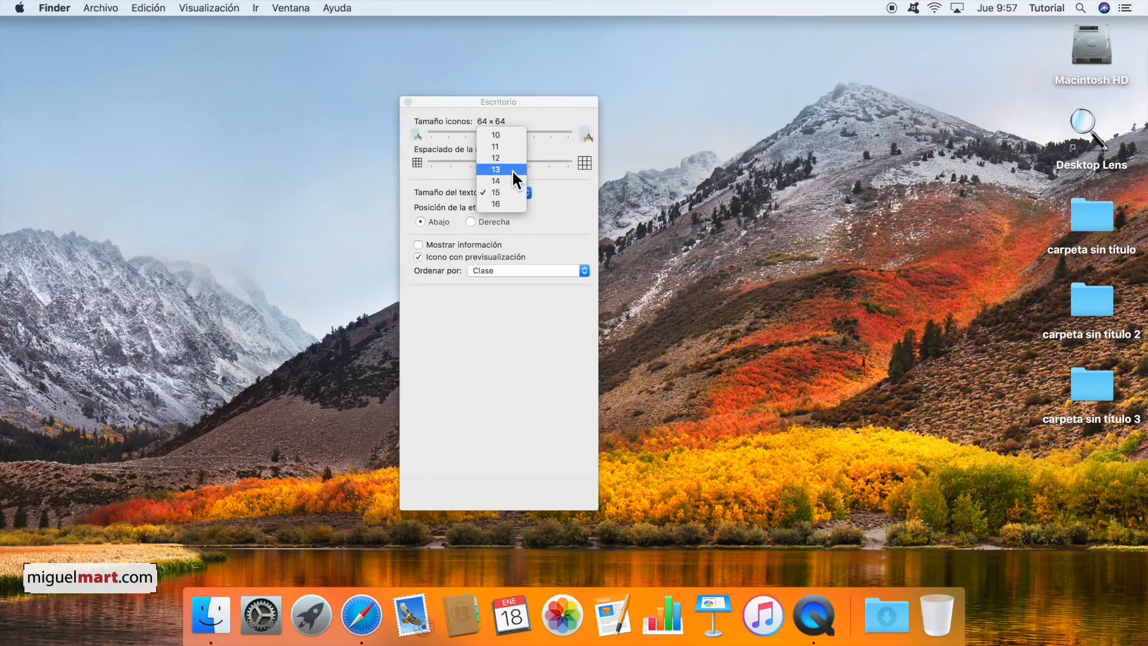
click(511, 169)
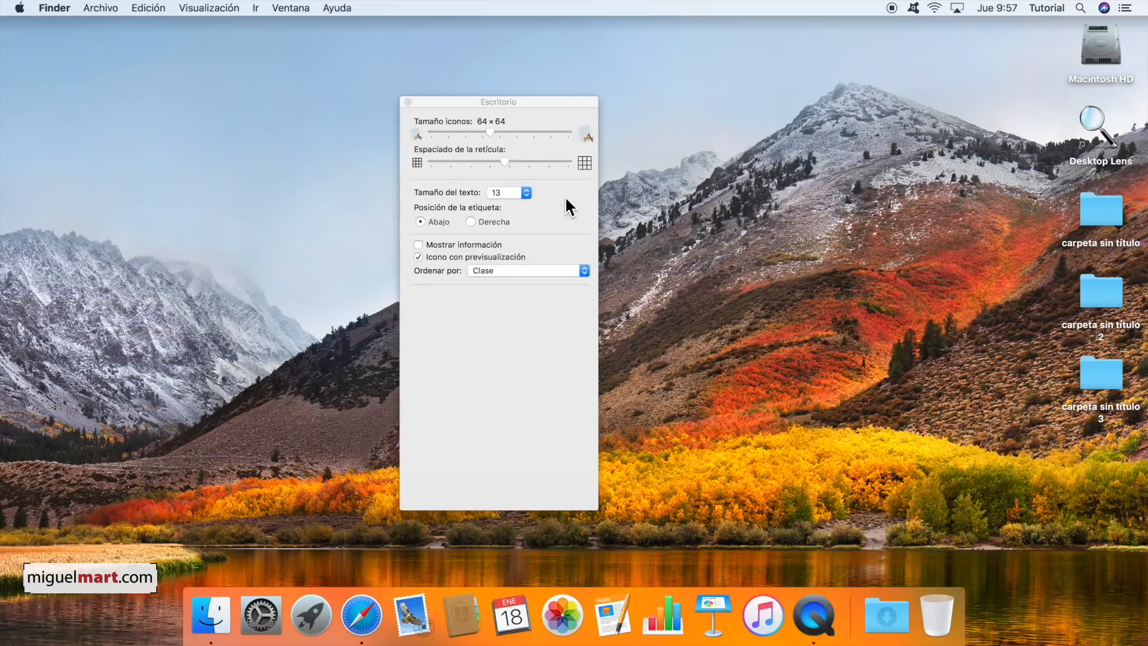
click(408, 102)
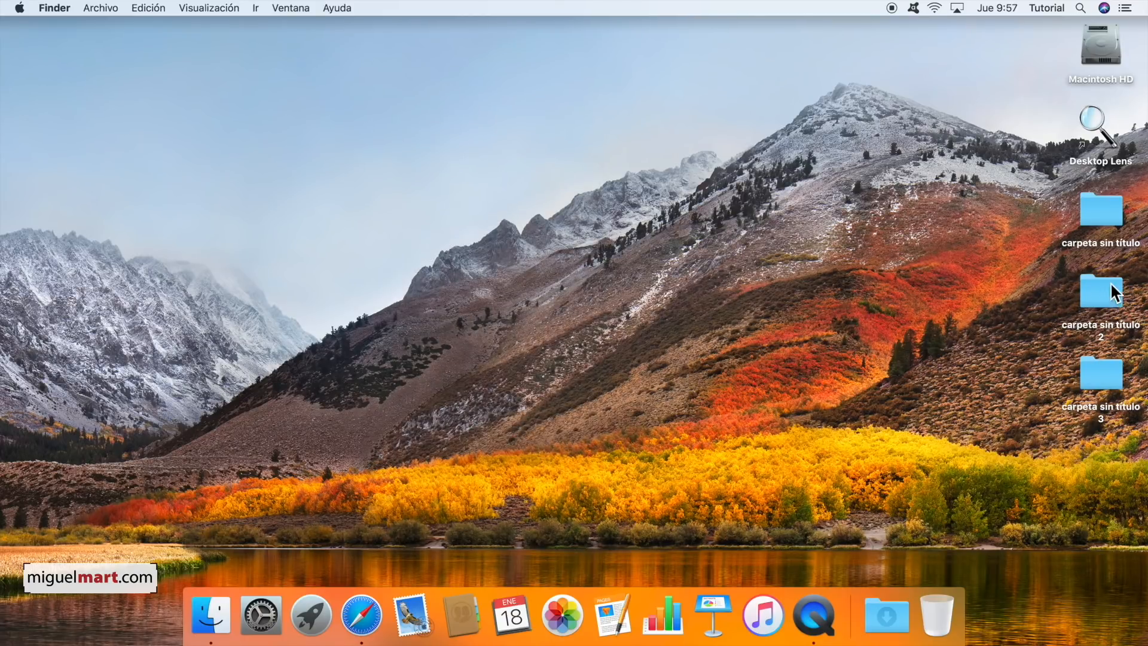
Move the folders carpeta sin título 2 and 3 into carpeta sin título and enlarge its window.
double_click(1094, 203)
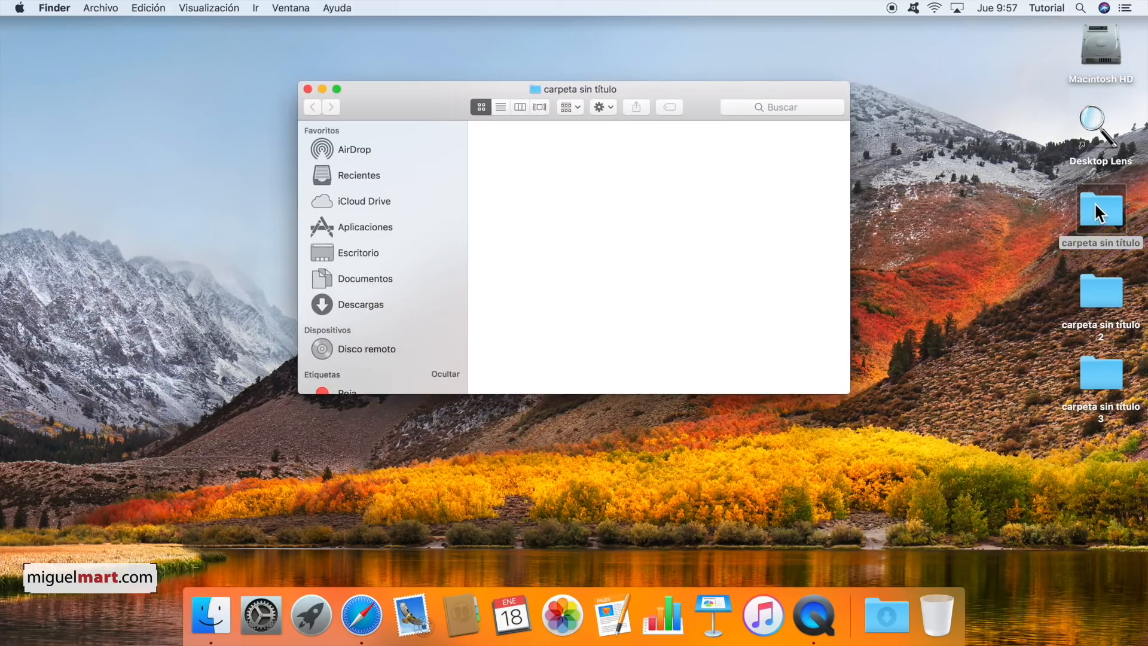
mouse_move(1026, 262)
mouse_down()
mouse_move(1074, 358)
mouse_move(1107, 344)
mouse_up()
drag(1100, 284, 684, 234)
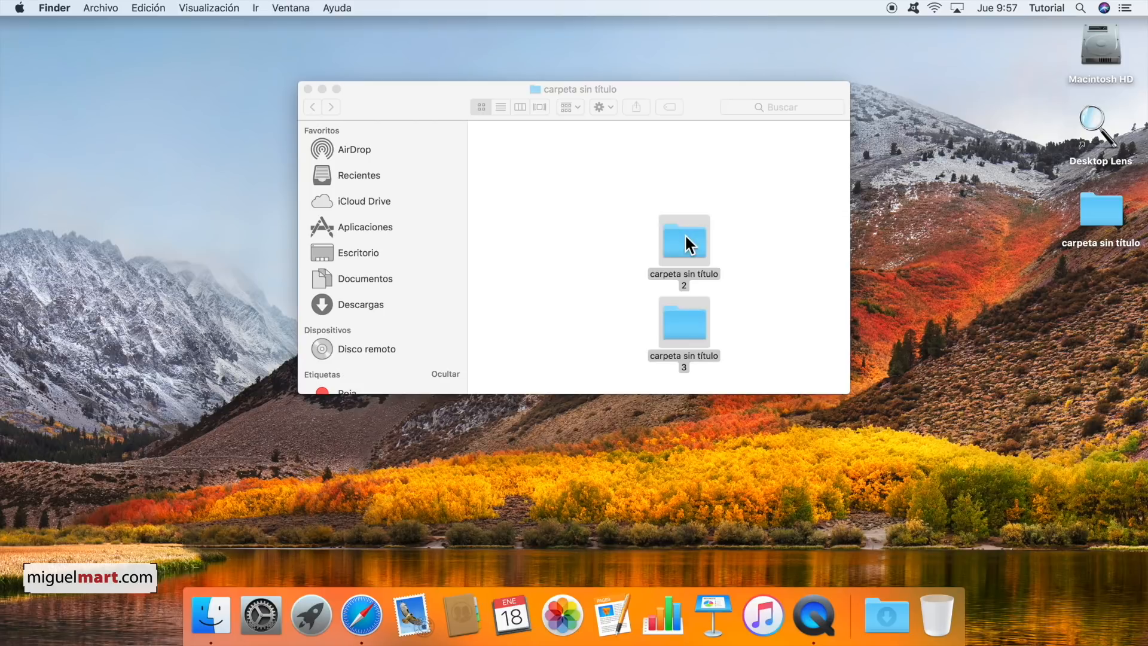
click(783, 264)
drag(847, 387, 898, 471)
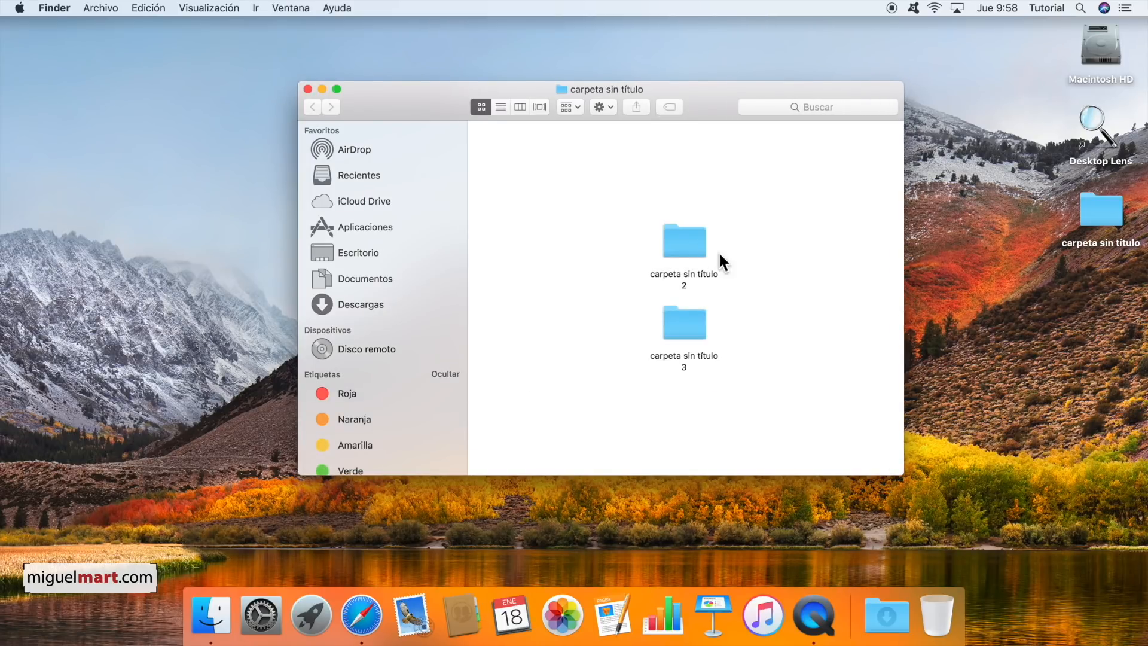
Show the view options of the folder carpeta sin título beside its window and organise its items by Clase.
right_click(801, 217)
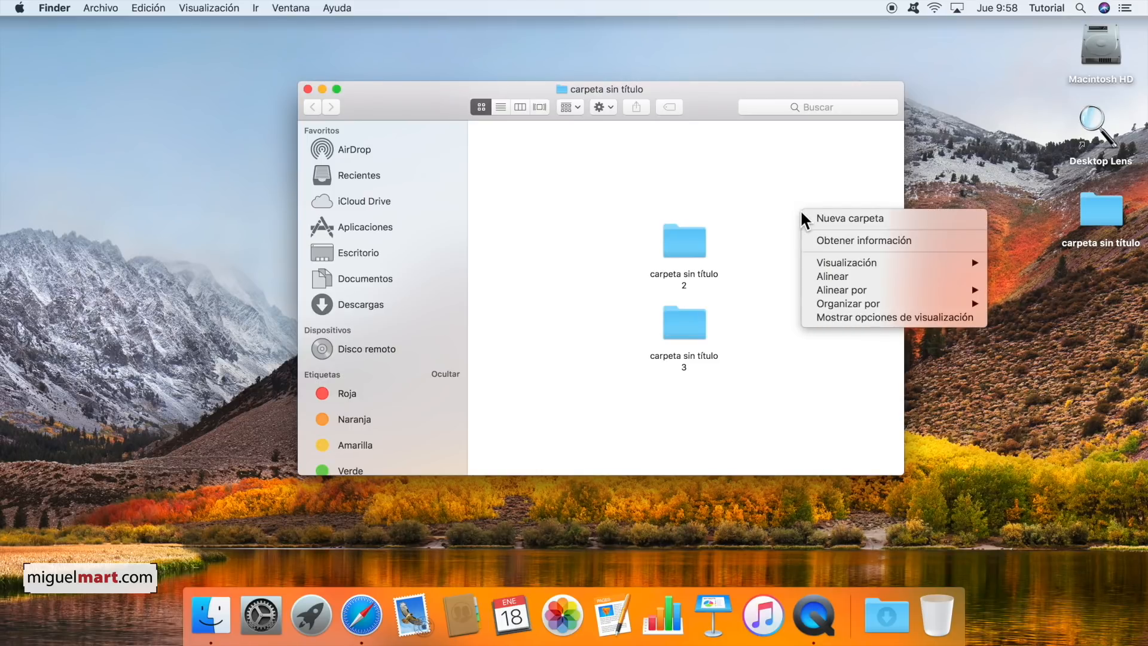
click(880, 320)
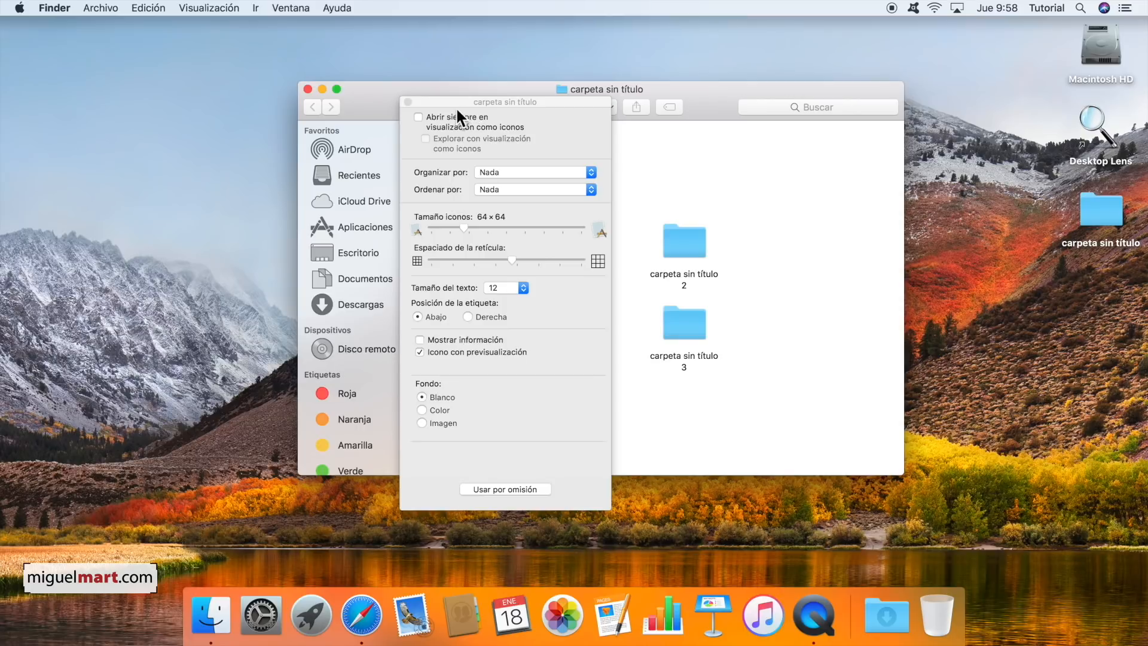
drag(462, 102, 840, 151)
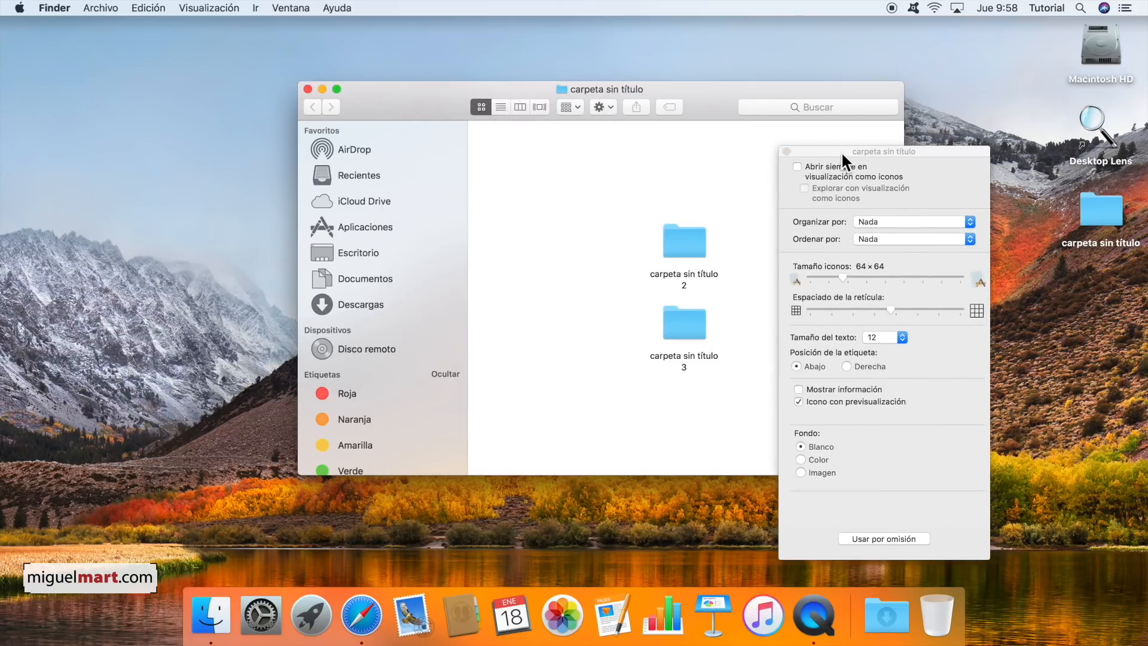
click(878, 218)
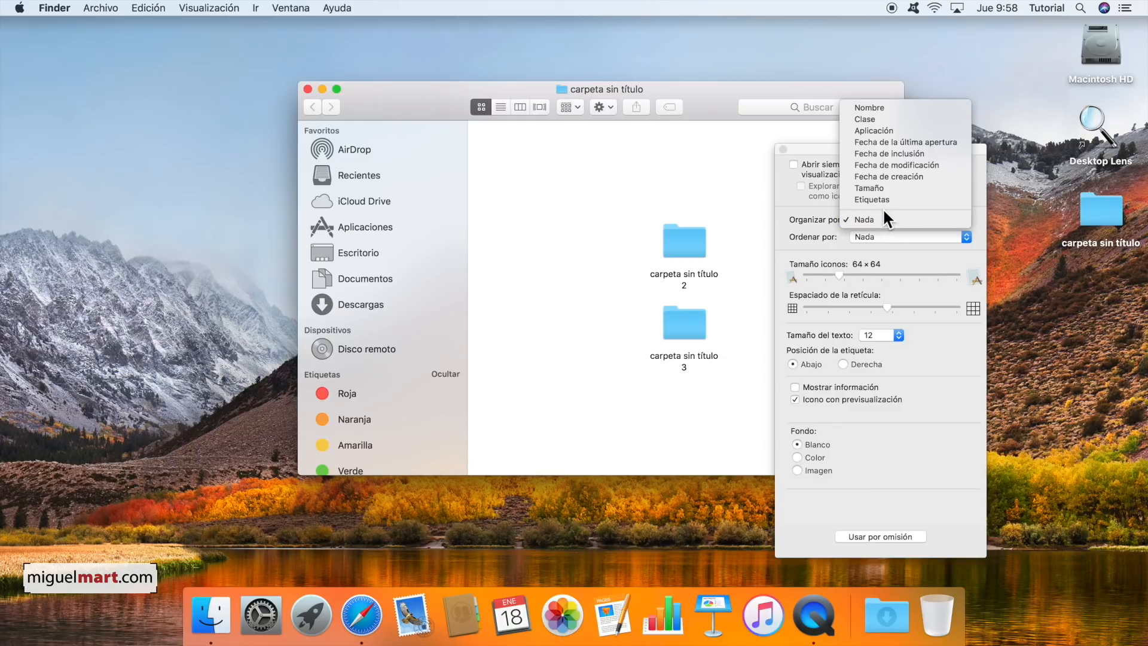
click(873, 120)
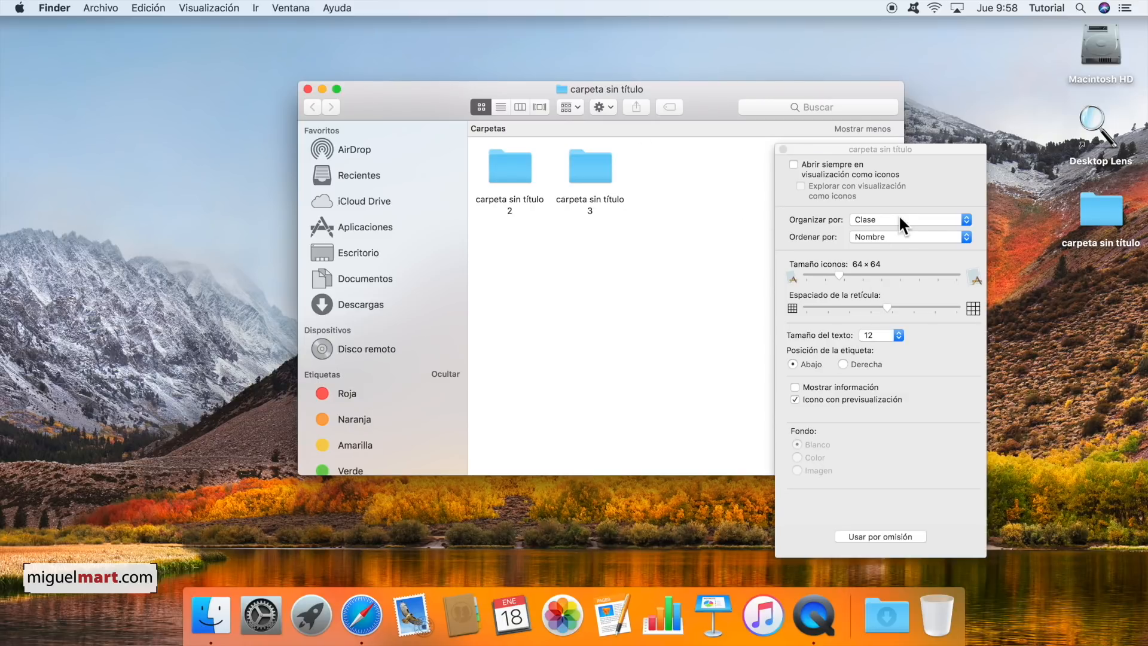
Organise the folder's items by Nombre and sort them by Clase.
click(881, 217)
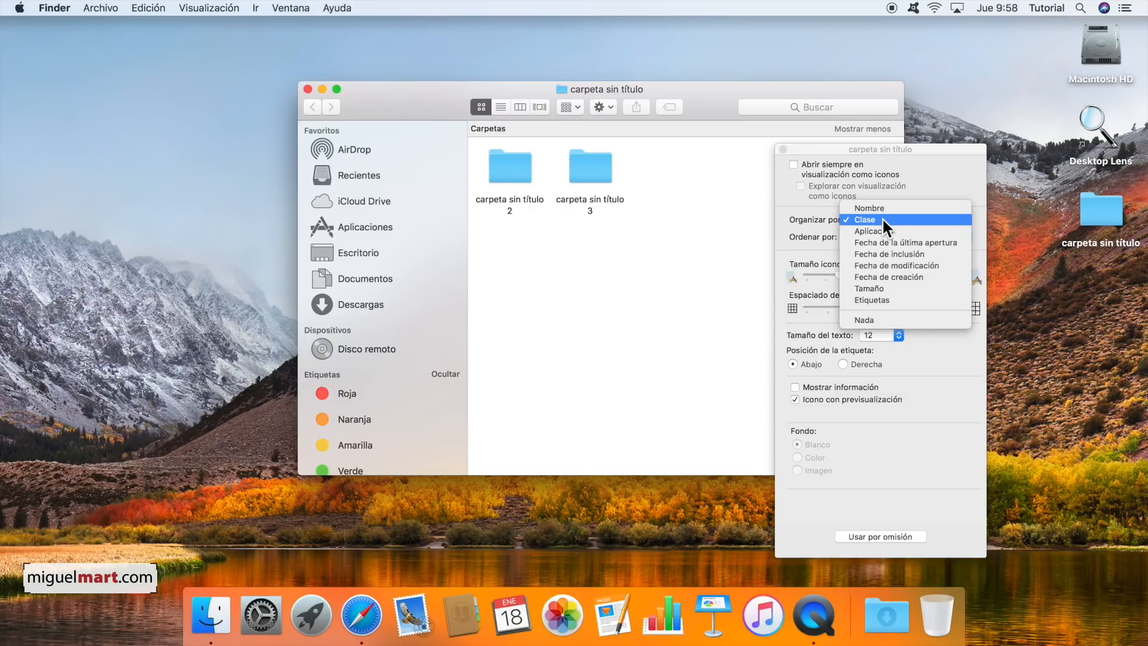
click(883, 208)
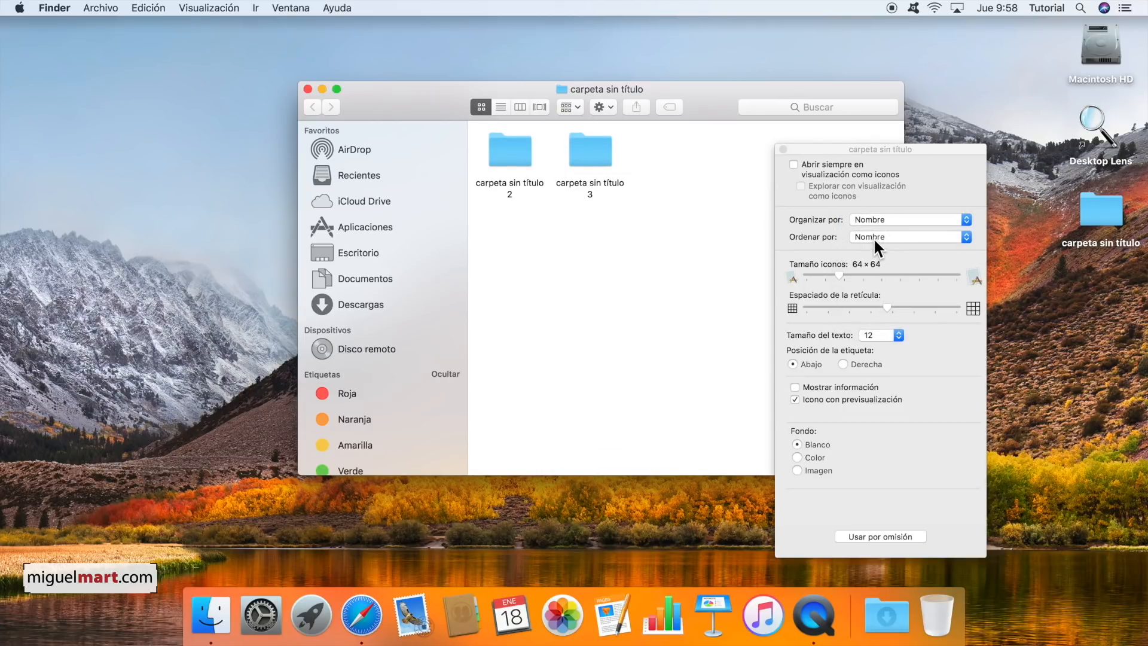
click(877, 236)
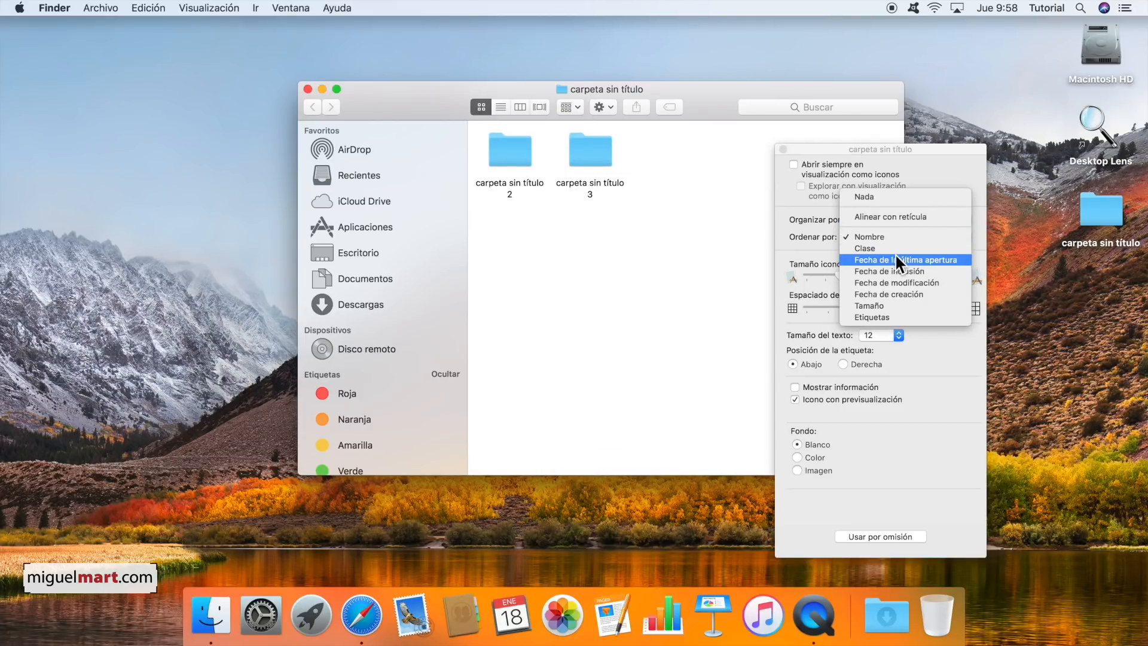
click(891, 247)
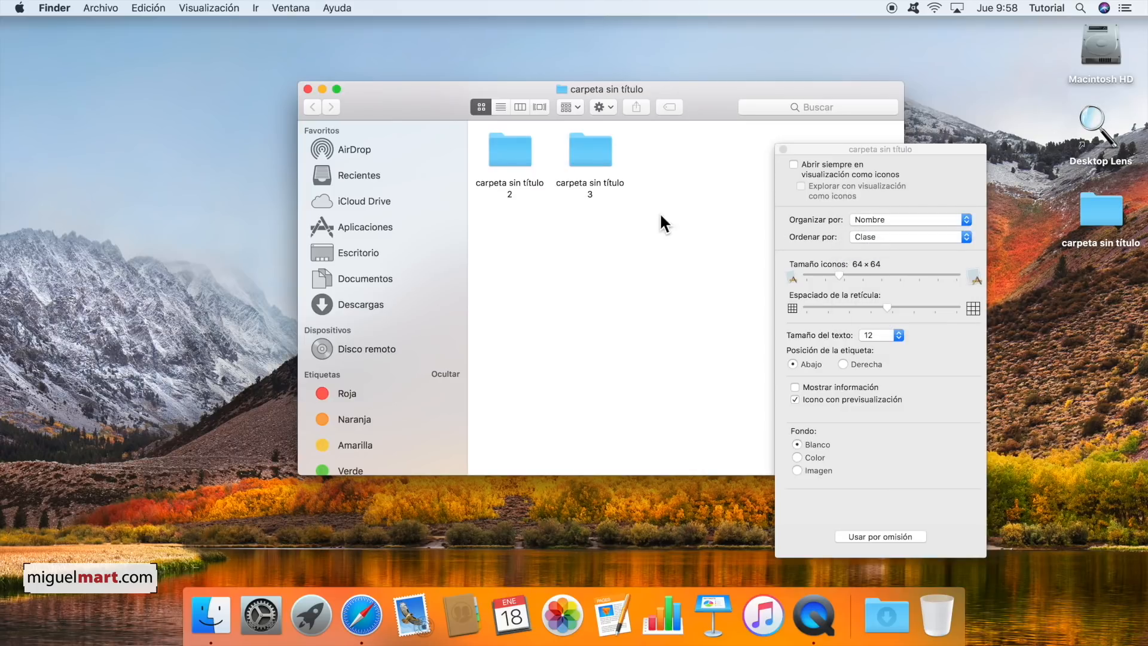
Move the Desktop Lens alias from the desktop into the folder carpeta sin título.
drag(1101, 129, 618, 264)
click(618, 264)
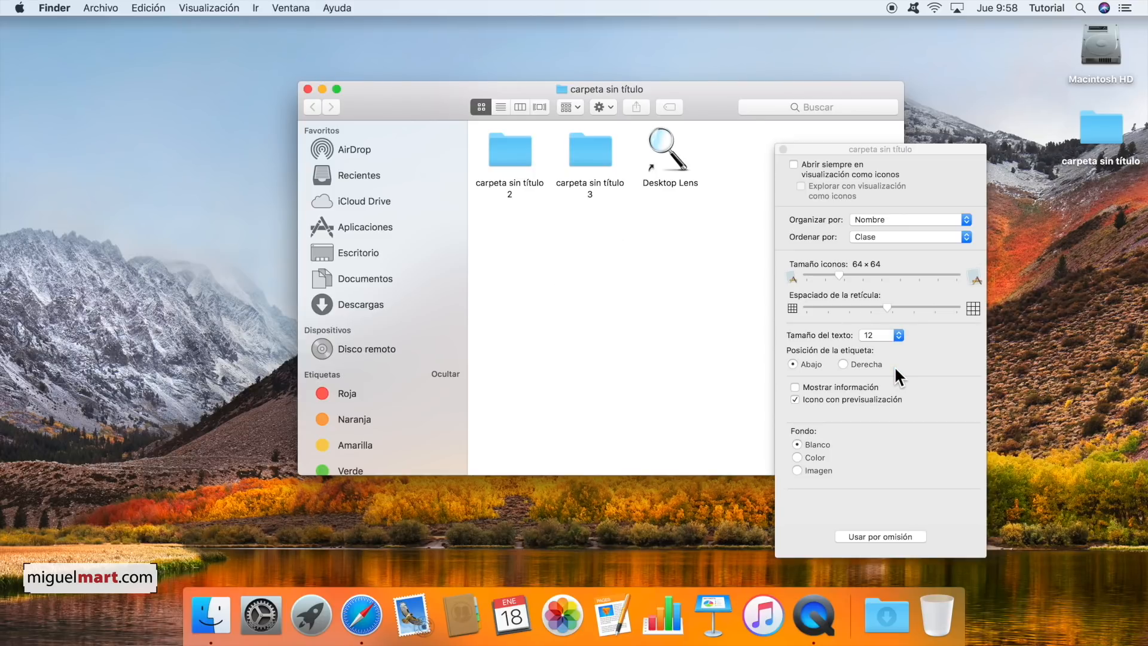
Set the folder's label text size to 13 and label position to Derecha, and make these view options the default.
click(843, 364)
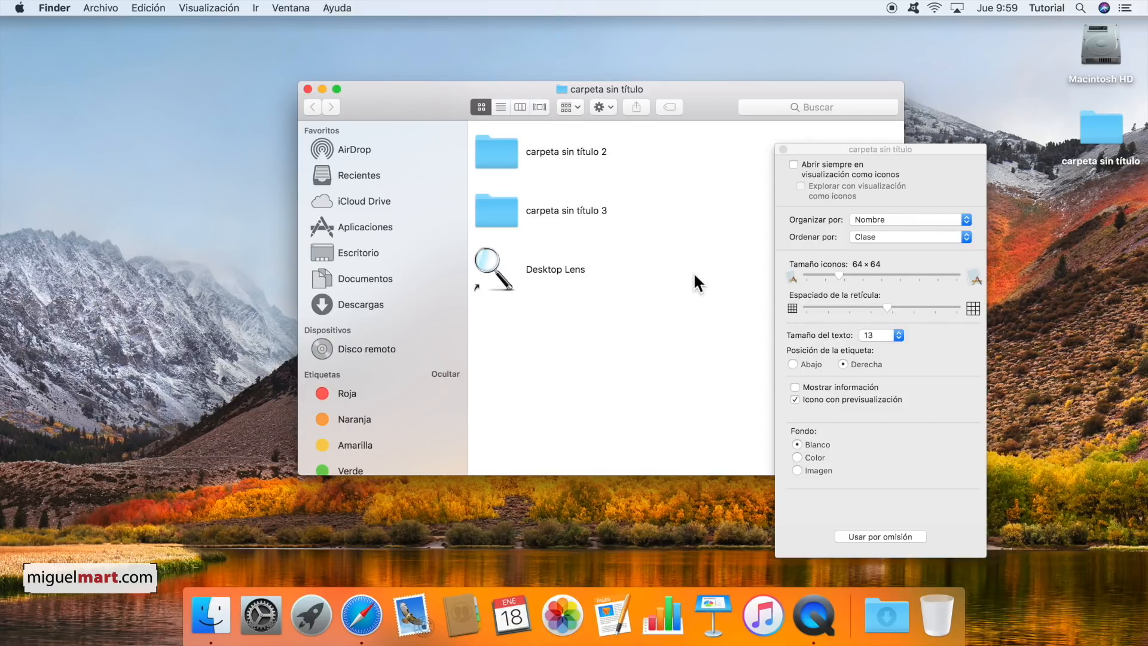
click(811, 368)
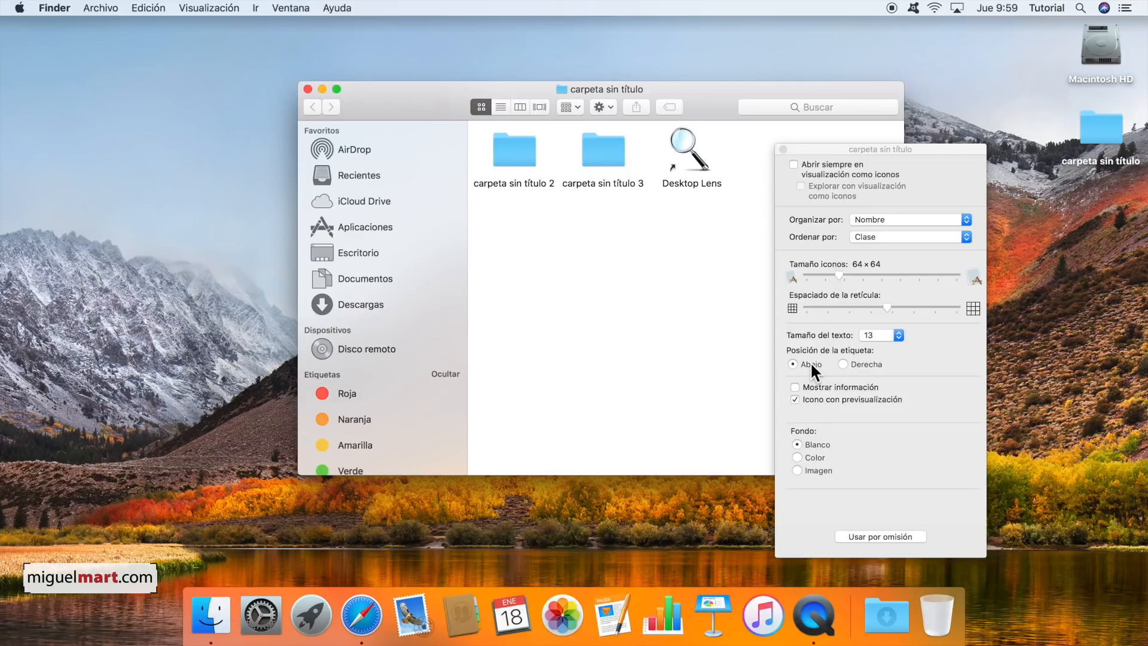
click(857, 360)
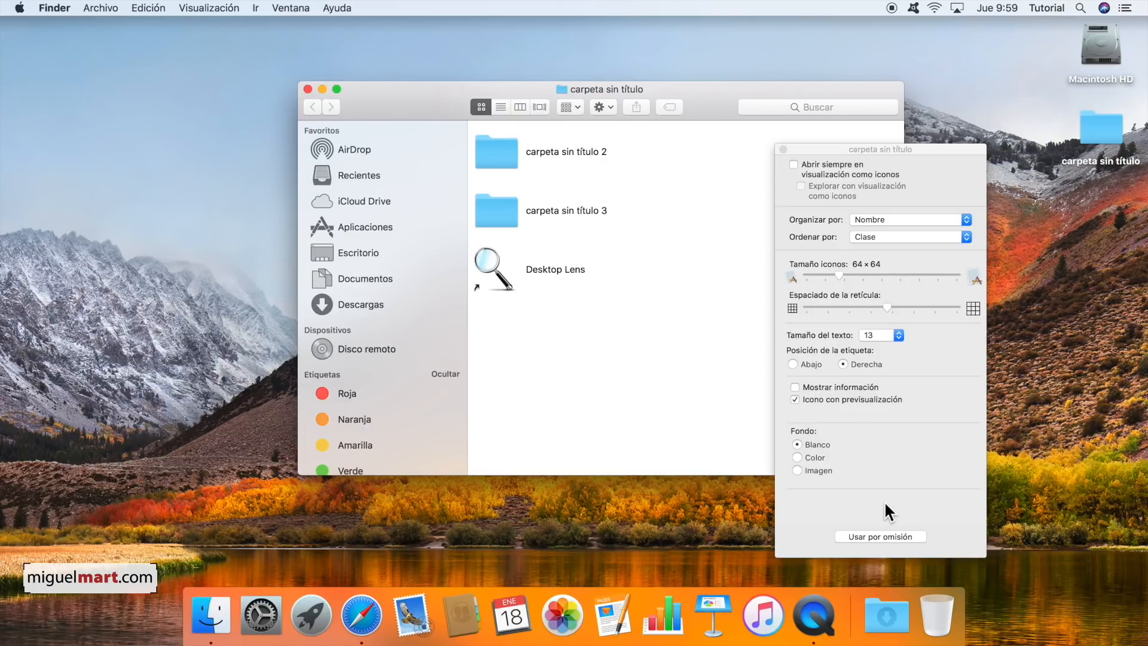
click(903, 536)
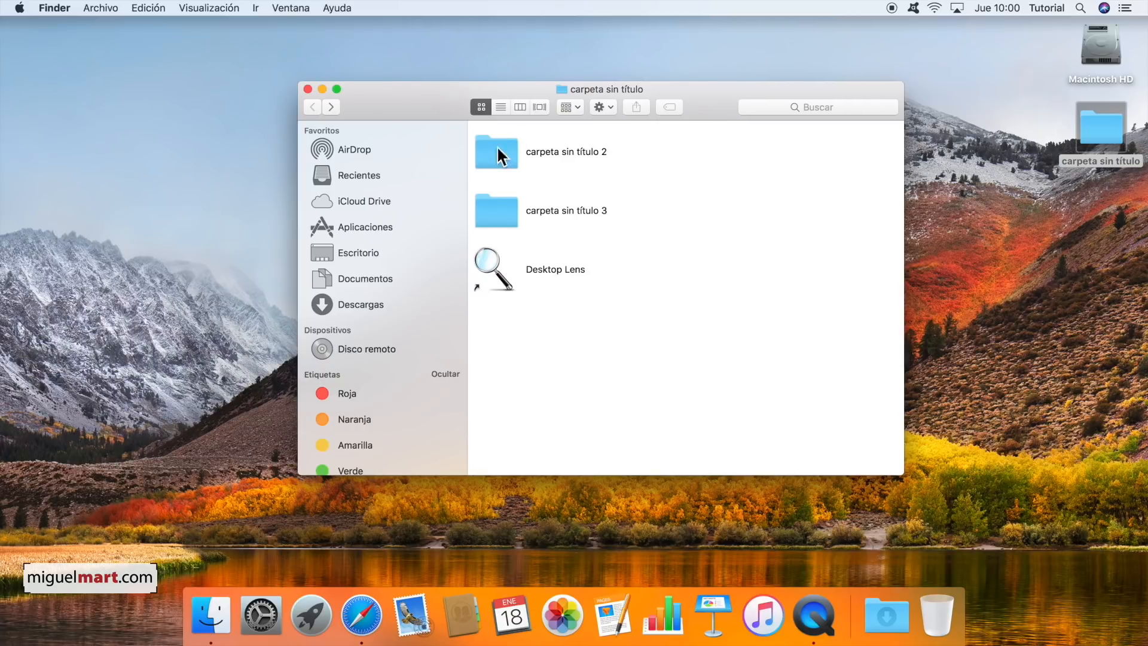
Shift the carpeta sin título window higher and open the Descargas folder in Finder from its Dock stack.
drag(443, 84, 403, 73)
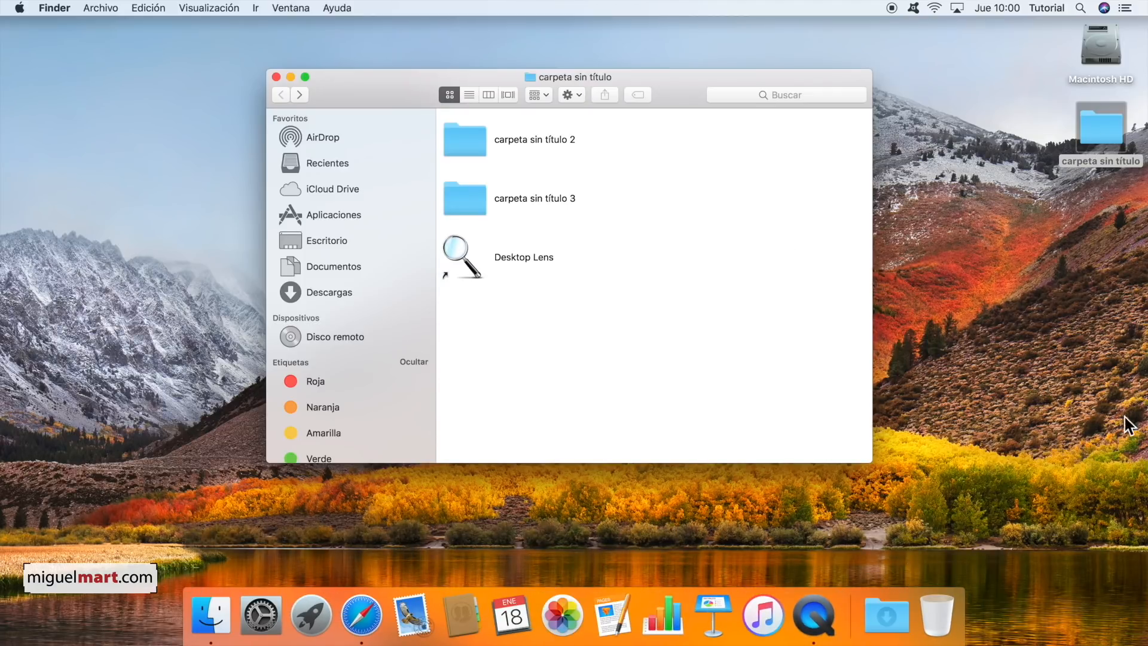
mouse_move(686, 95)
mouse_down()
mouse_move(745, 101)
mouse_move(688, 71)
mouse_move(673, 78)
mouse_up()
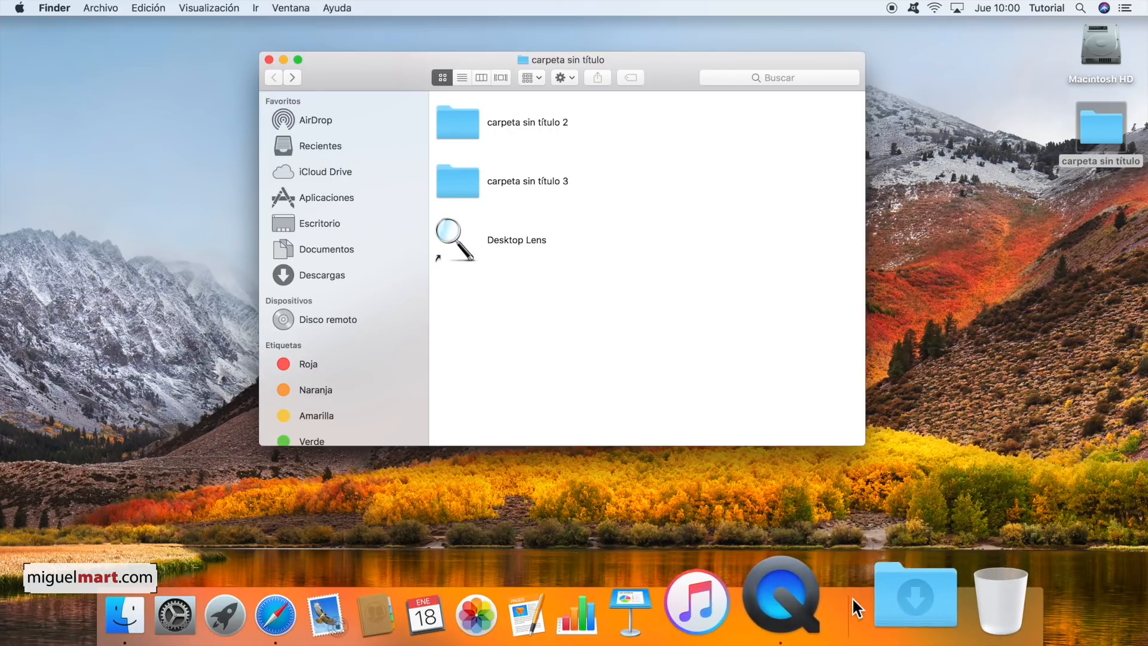
click(884, 597)
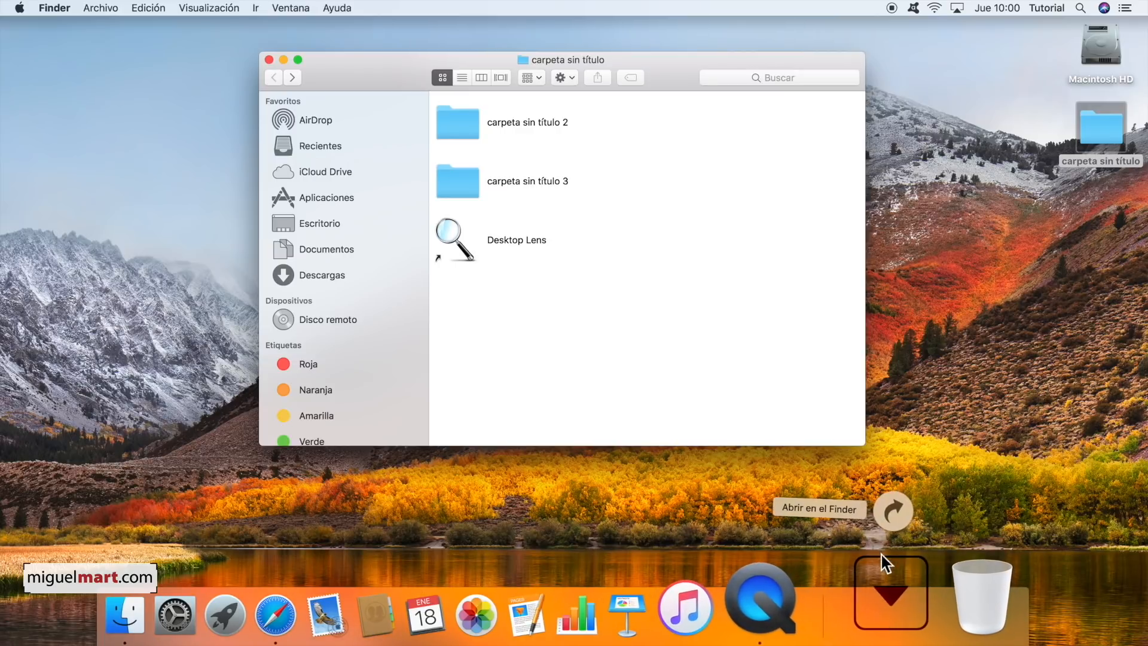
click(734, 350)
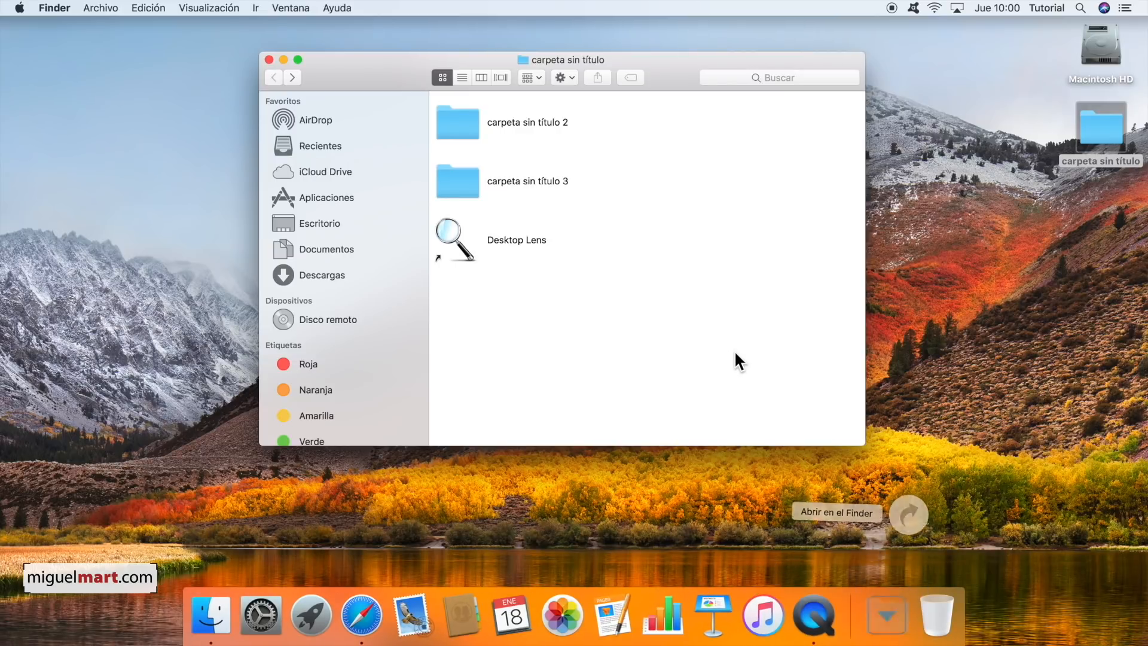
click(887, 587)
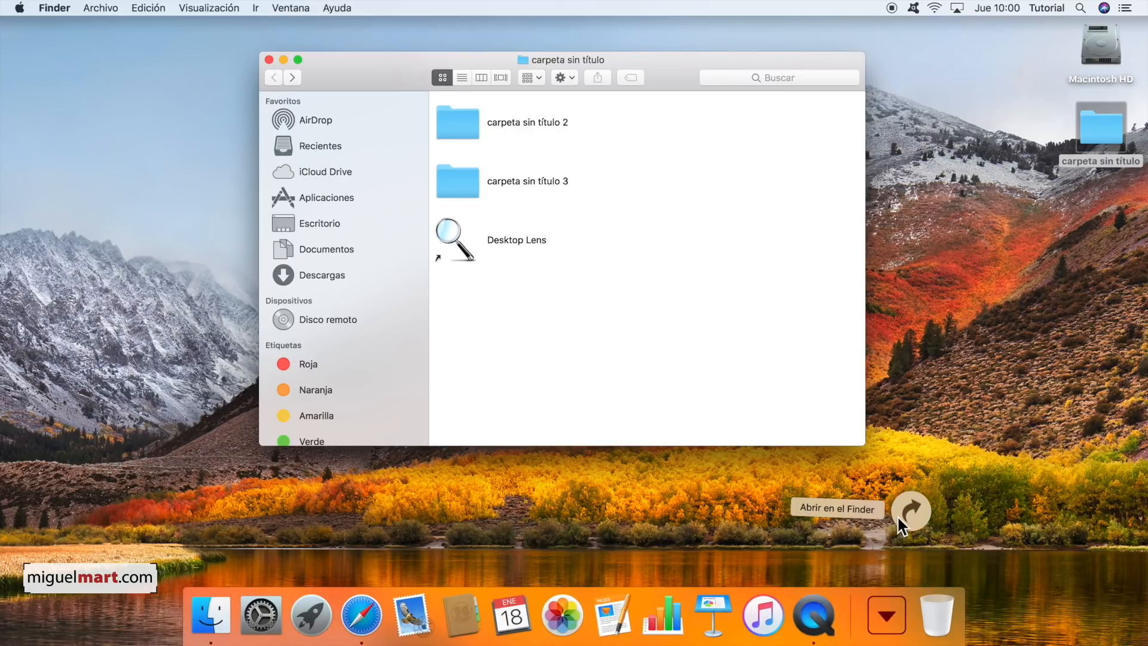
click(911, 512)
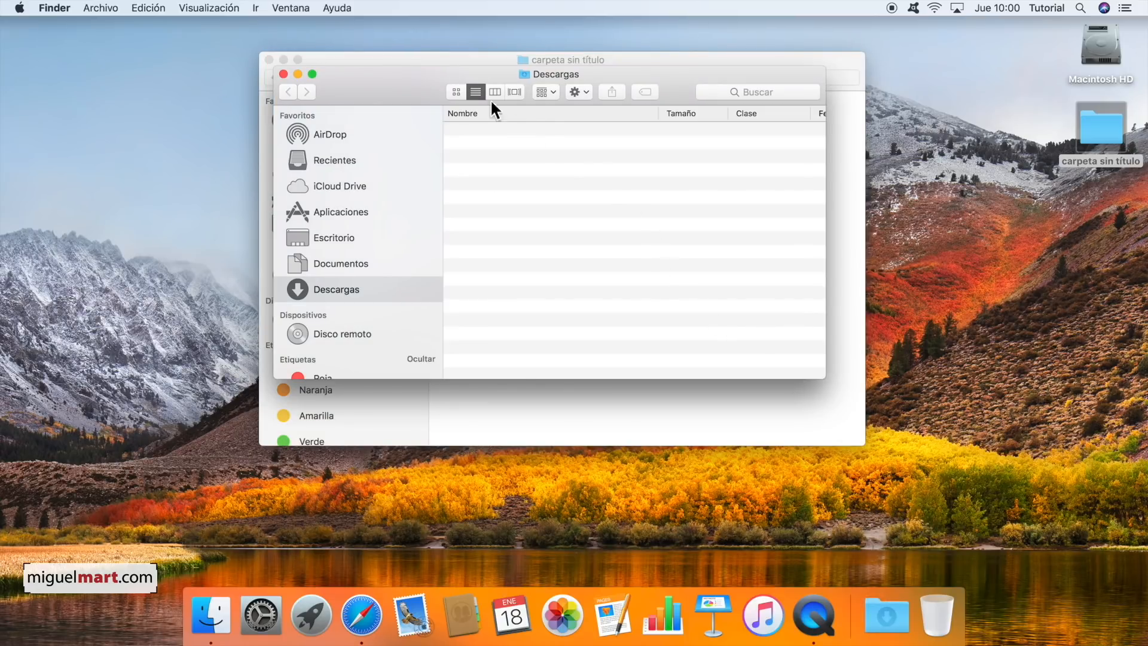
Move the Descargas window clear of the carpeta sin título items and display its contents as icons.
drag(398, 85, 404, 91)
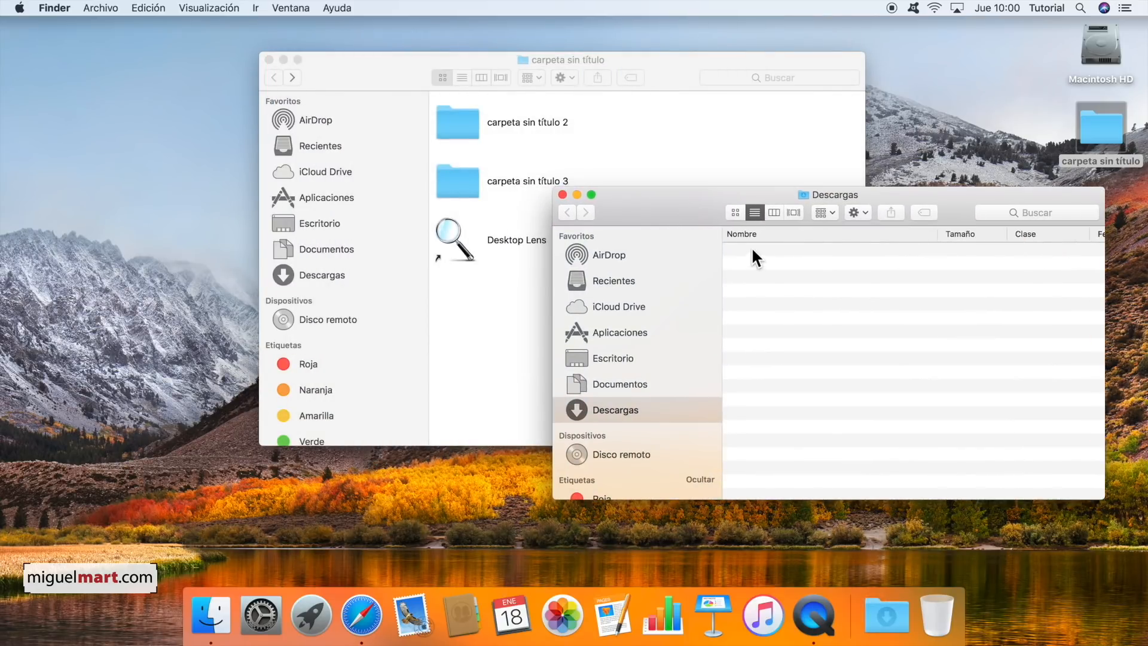
click(736, 212)
drag(681, 214, 653, 259)
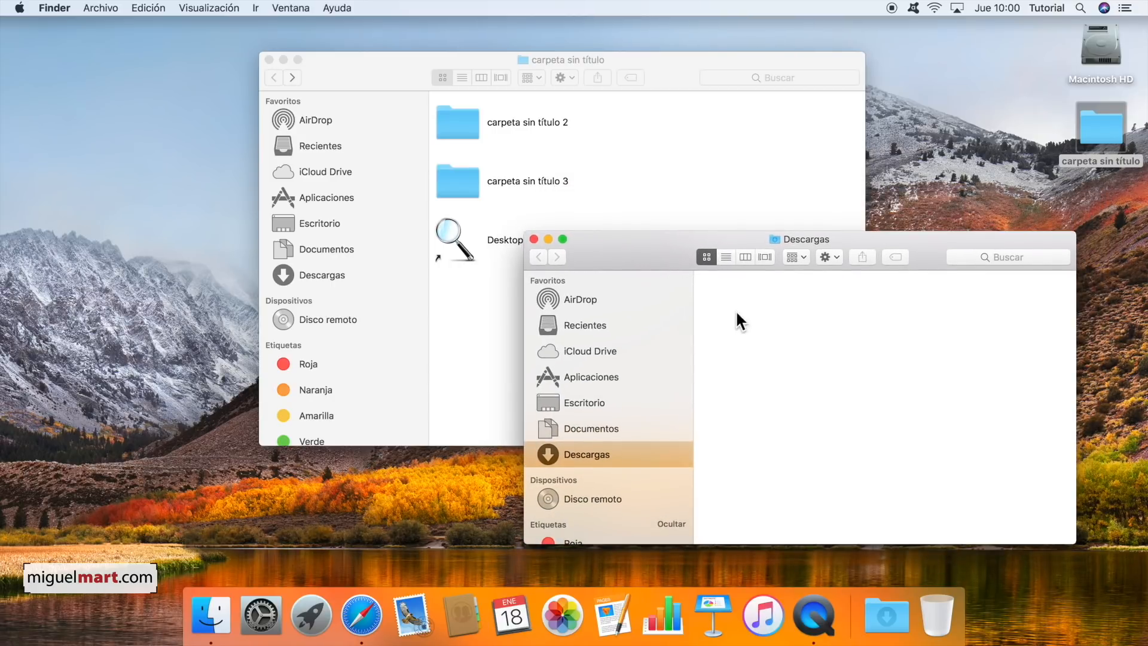
Copy both subfolders and the Desktop Lens alias from carpeta sin título to Descargas and check them in the Dock stack.
click(706, 177)
drag(618, 142, 456, 269)
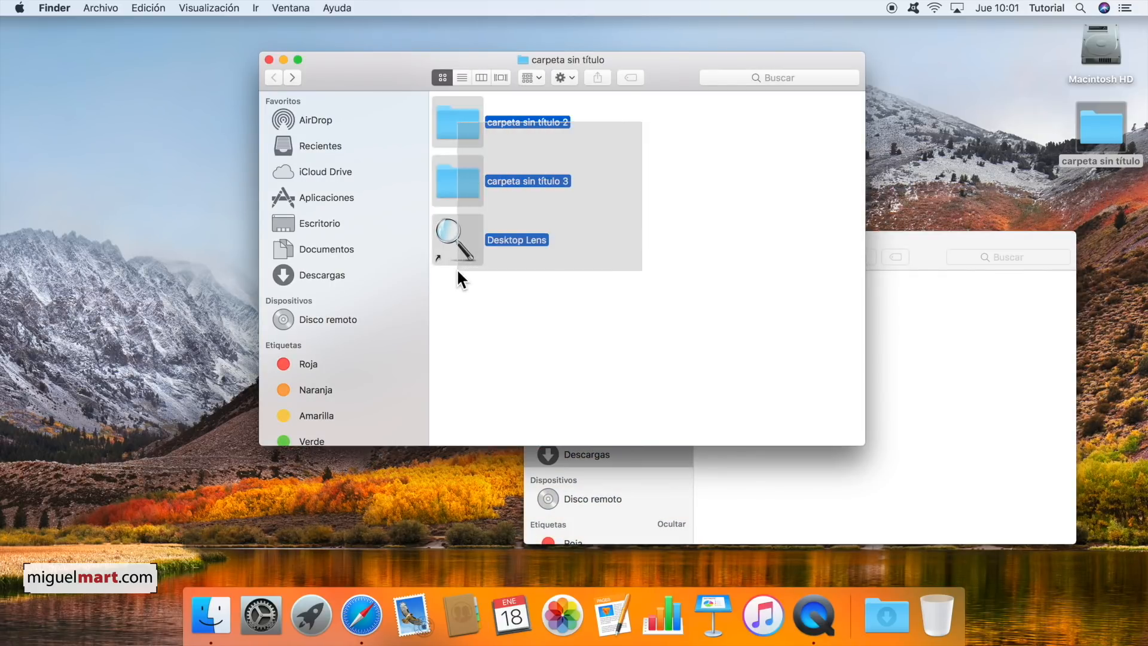
drag(468, 124, 866, 345)
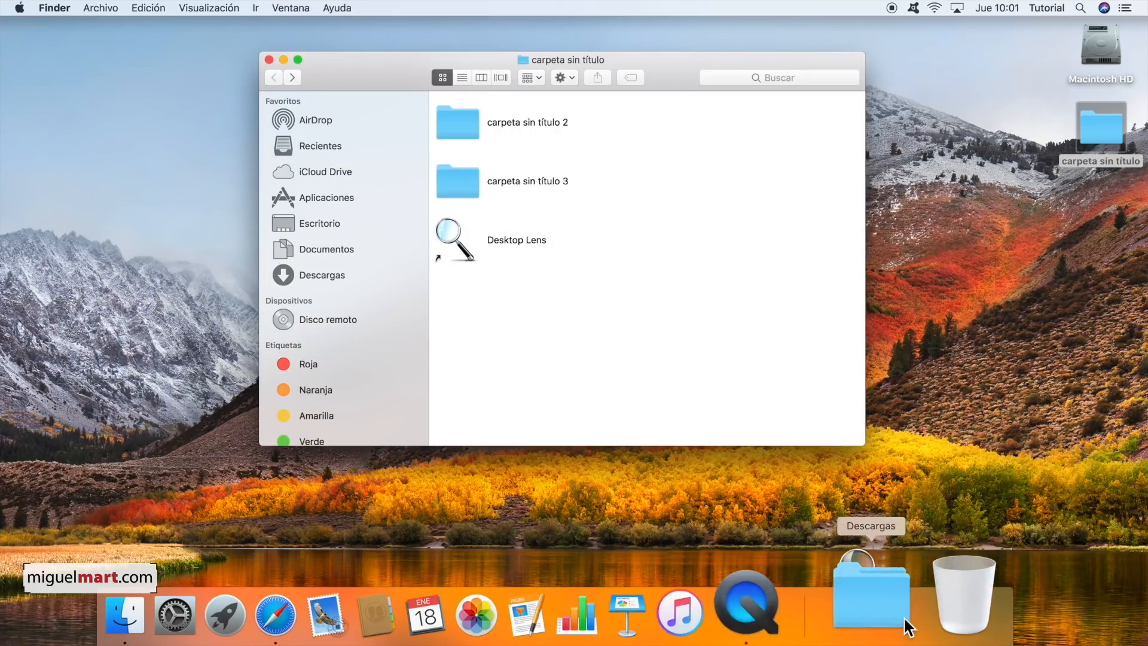
click(887, 597)
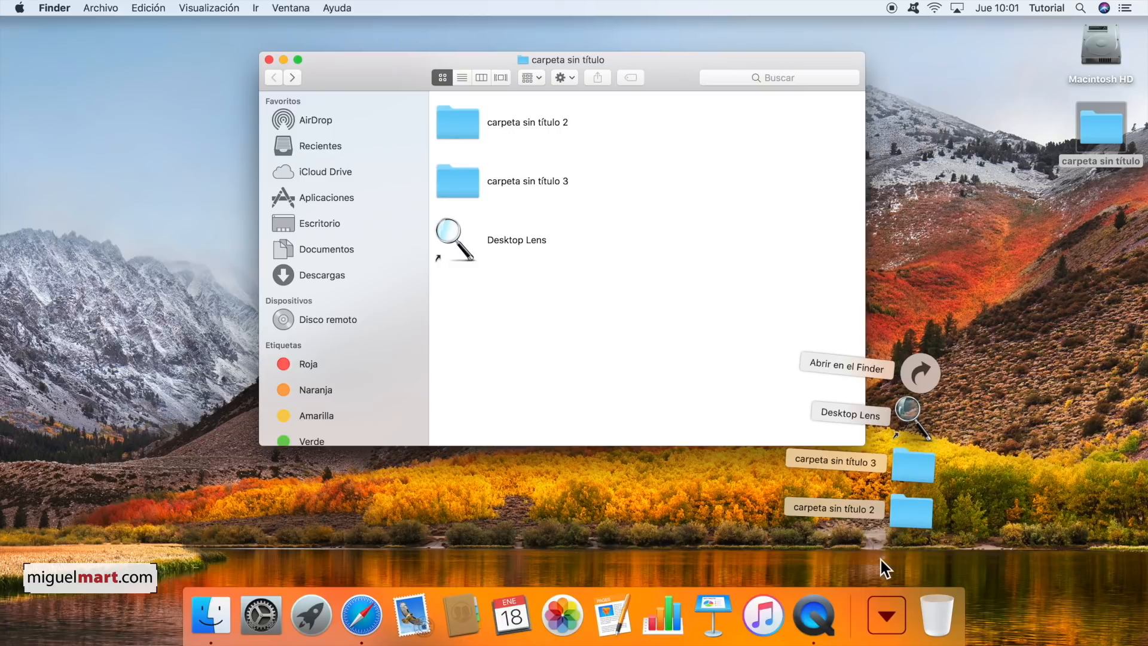
click(881, 561)
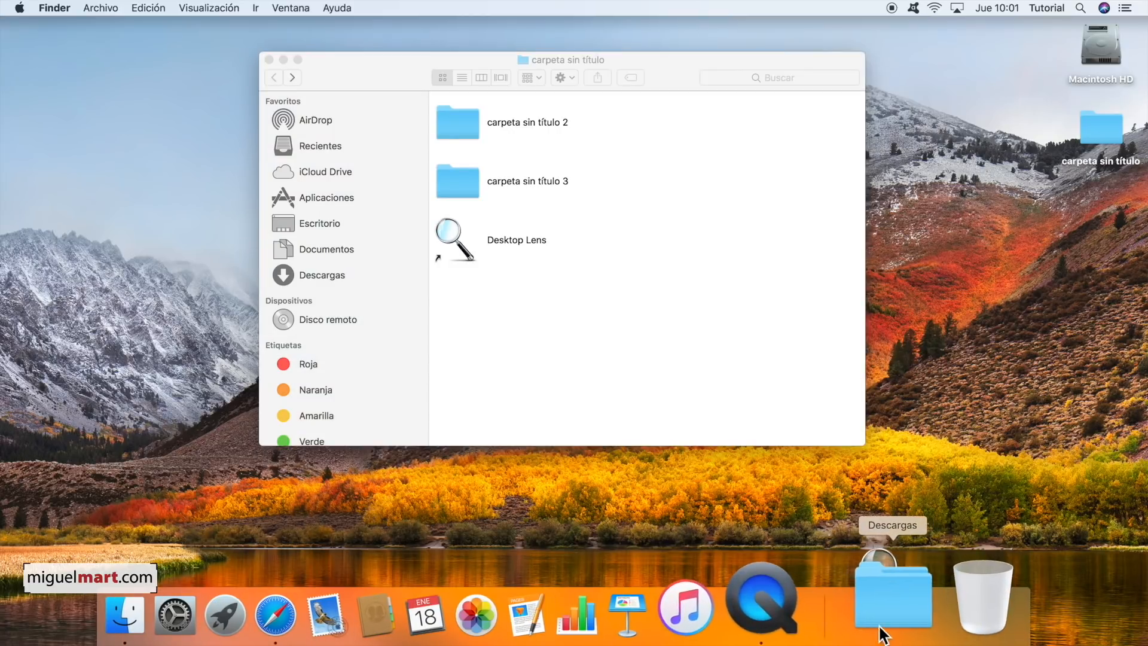
Set the Descargas stack to show its content as Retícula, open it in Finder from the grid, and close that window.
right_click(877, 595)
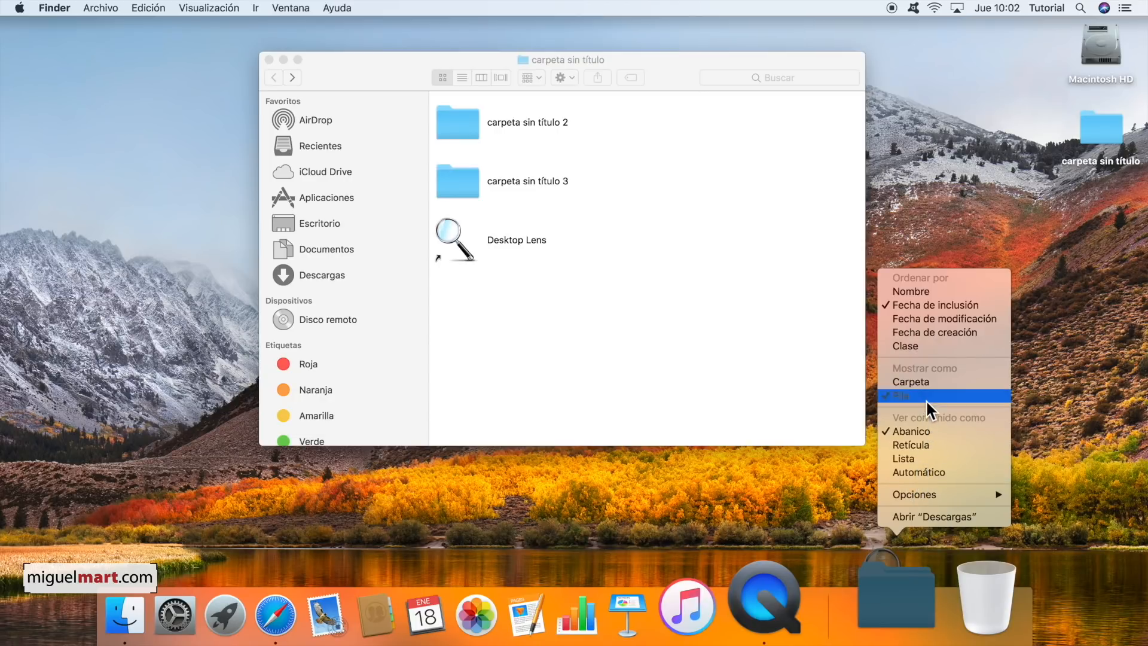
click(925, 443)
click(889, 604)
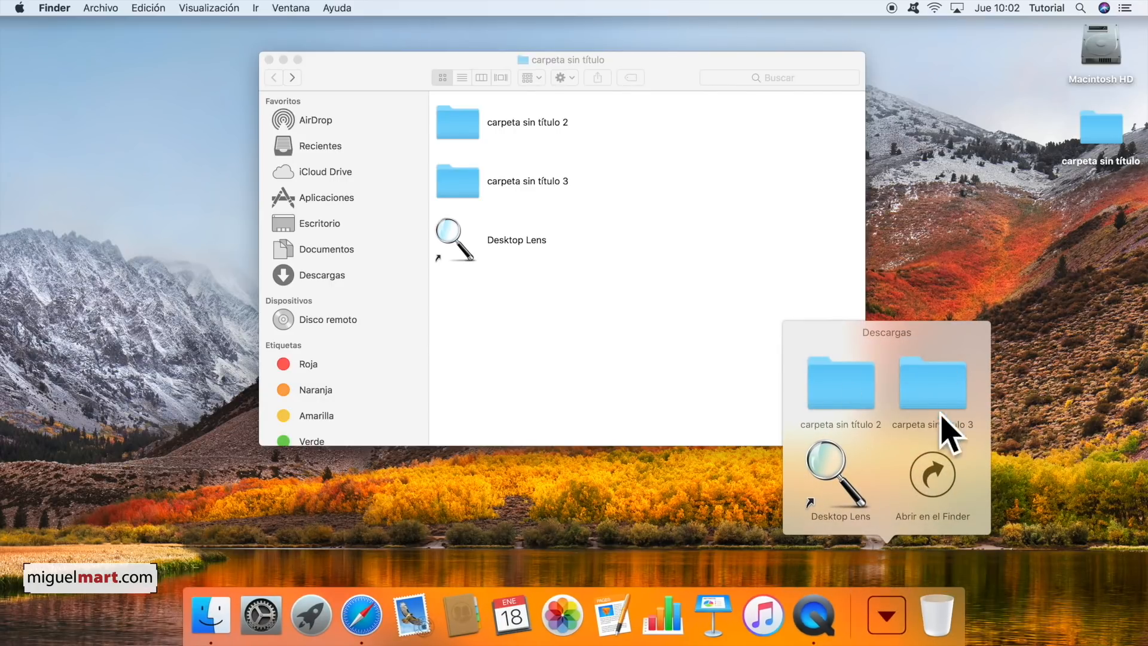
click(933, 474)
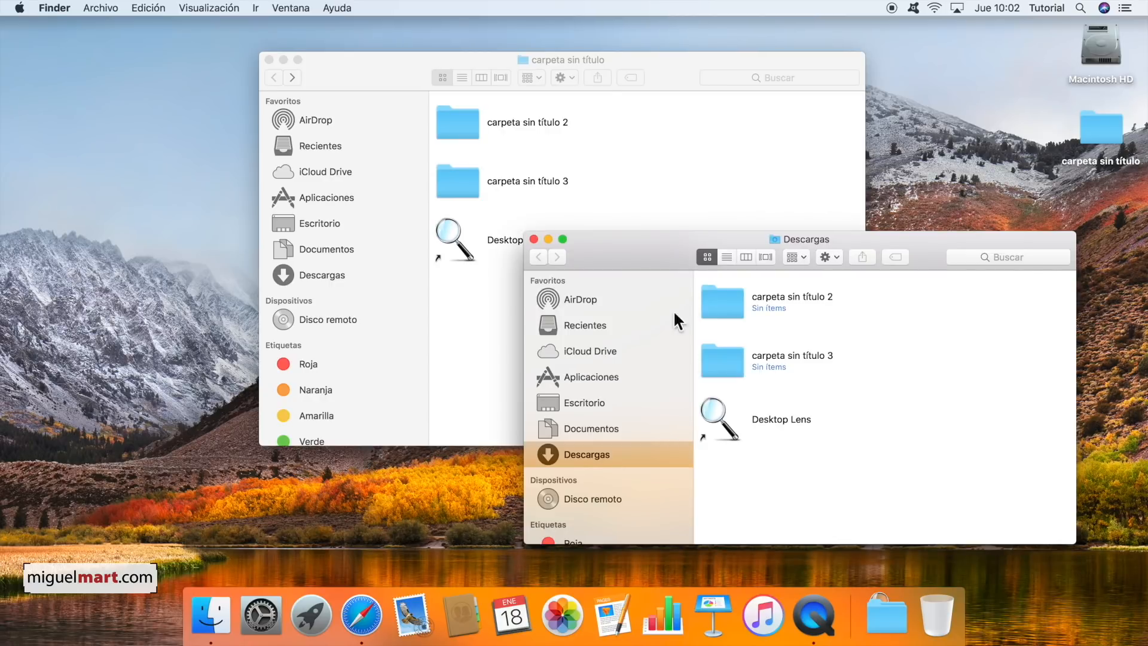
click(534, 238)
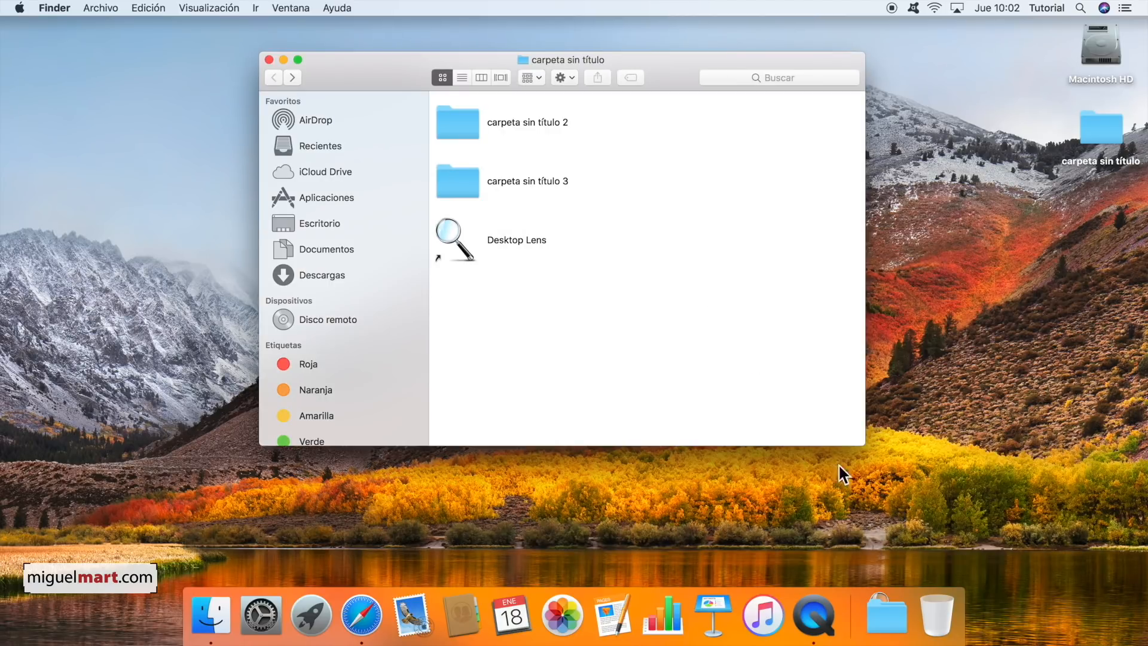
Set the Descargas Dock item to be displayed as Carpeta.
right_click(880, 598)
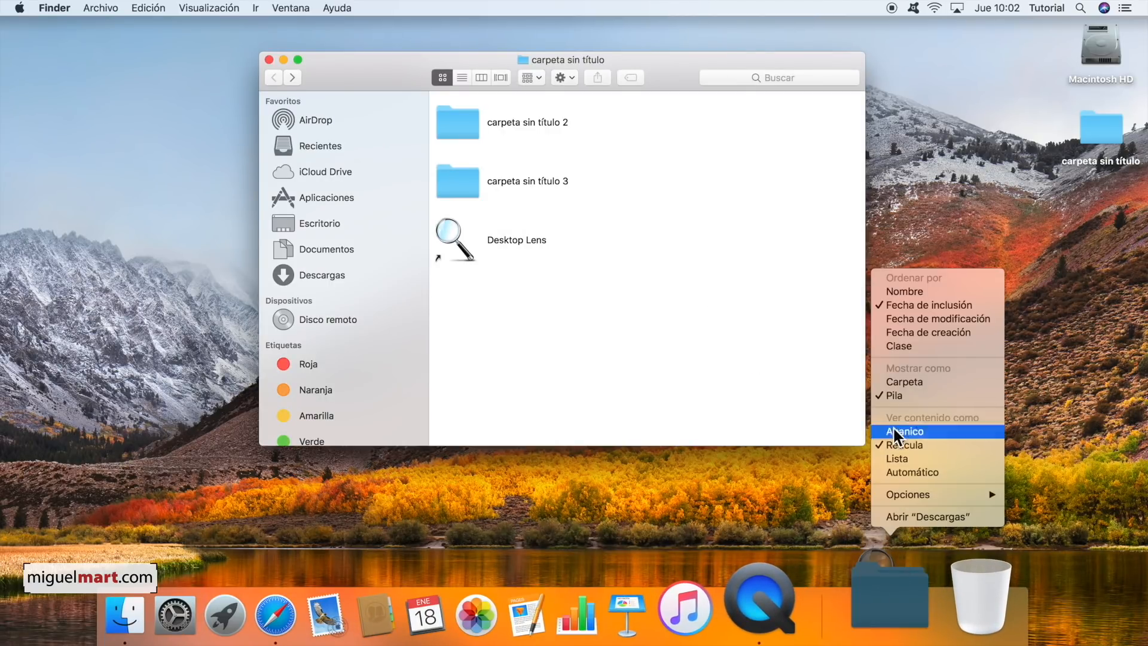
click(902, 376)
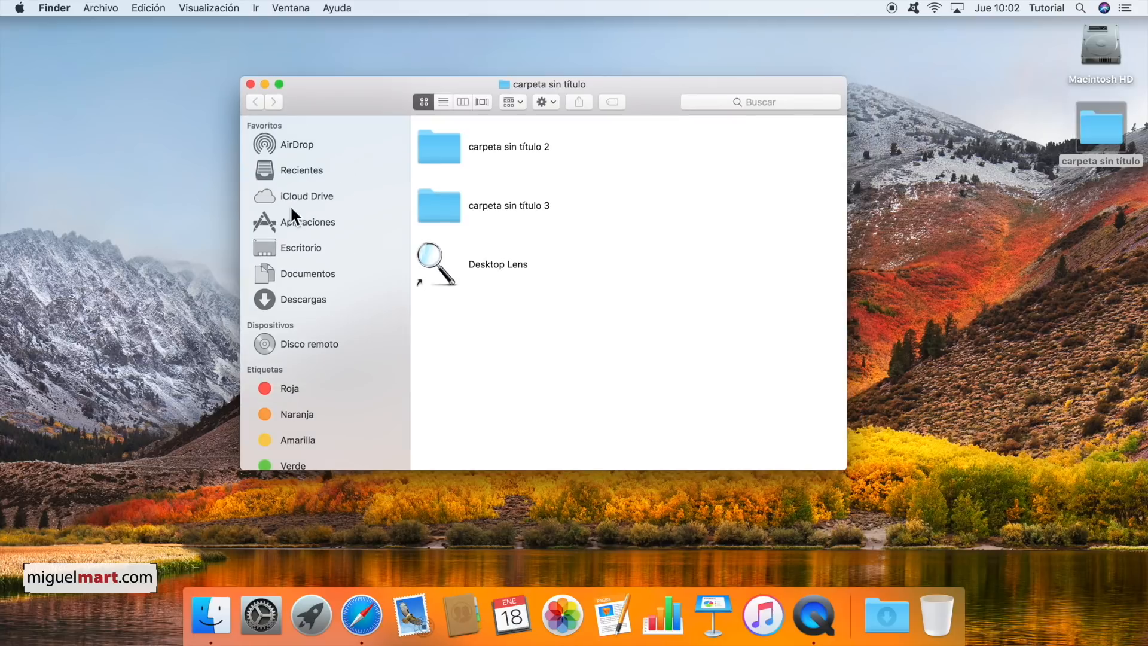
Add the Aplicaciones folder to the Dock next to Descargas and browse the applications in its stack.
drag(265, 219, 709, 541)
drag(831, 583, 852, 624)
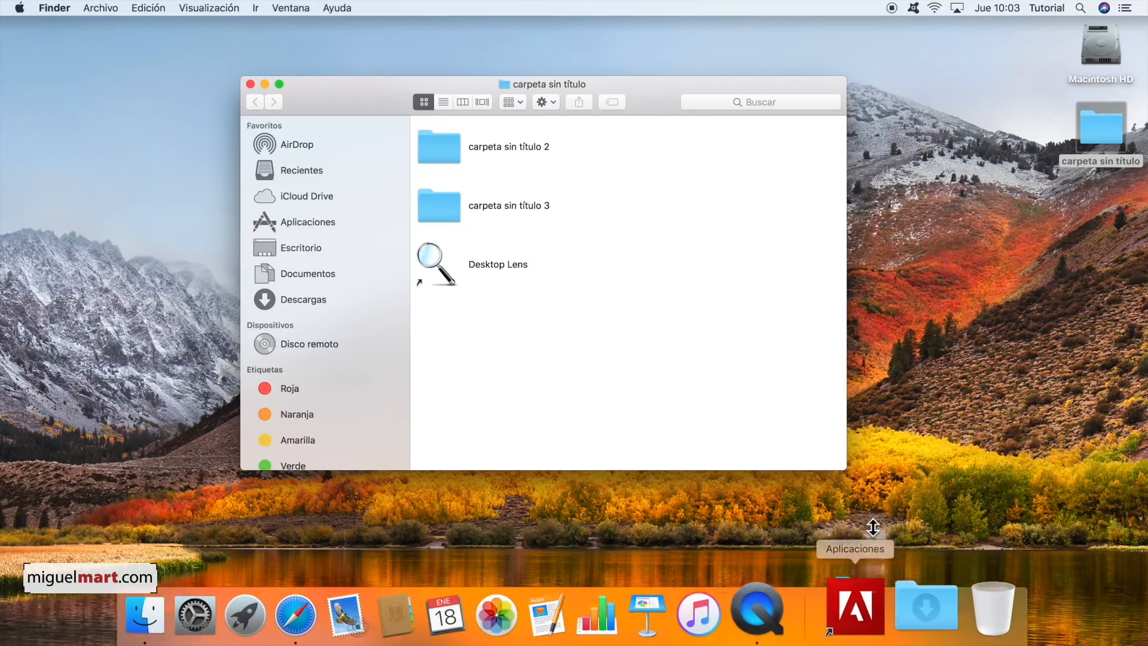
click(862, 601)
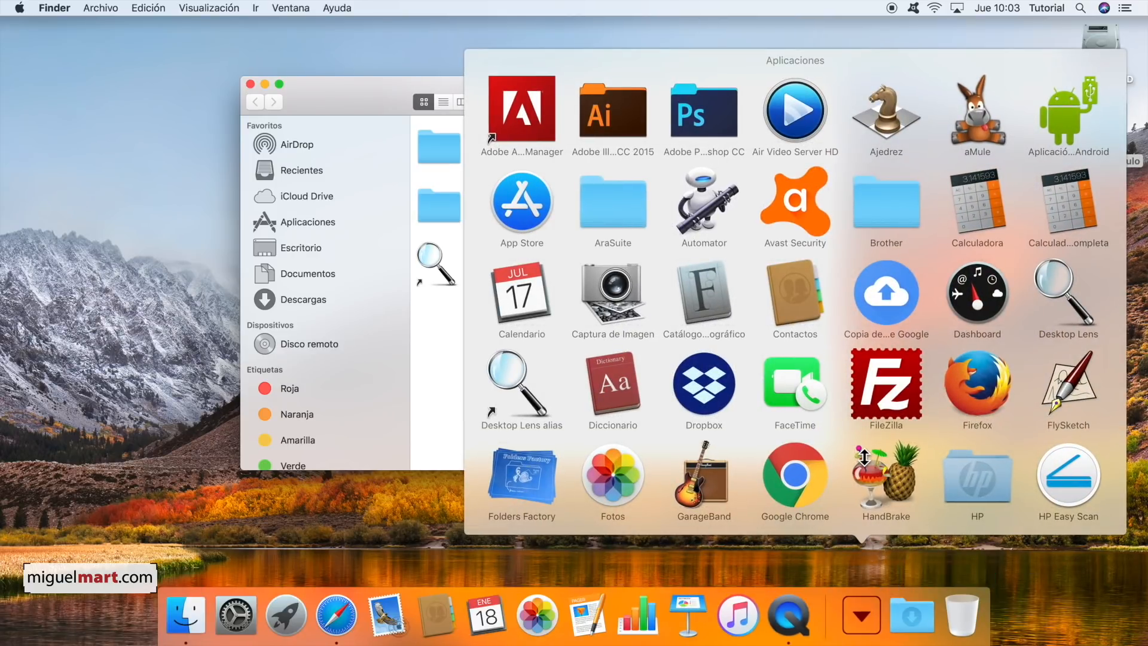
scroll(864, 457, down, 5)
scroll(864, 456, up, 5)
scroll(864, 456, down, 8)
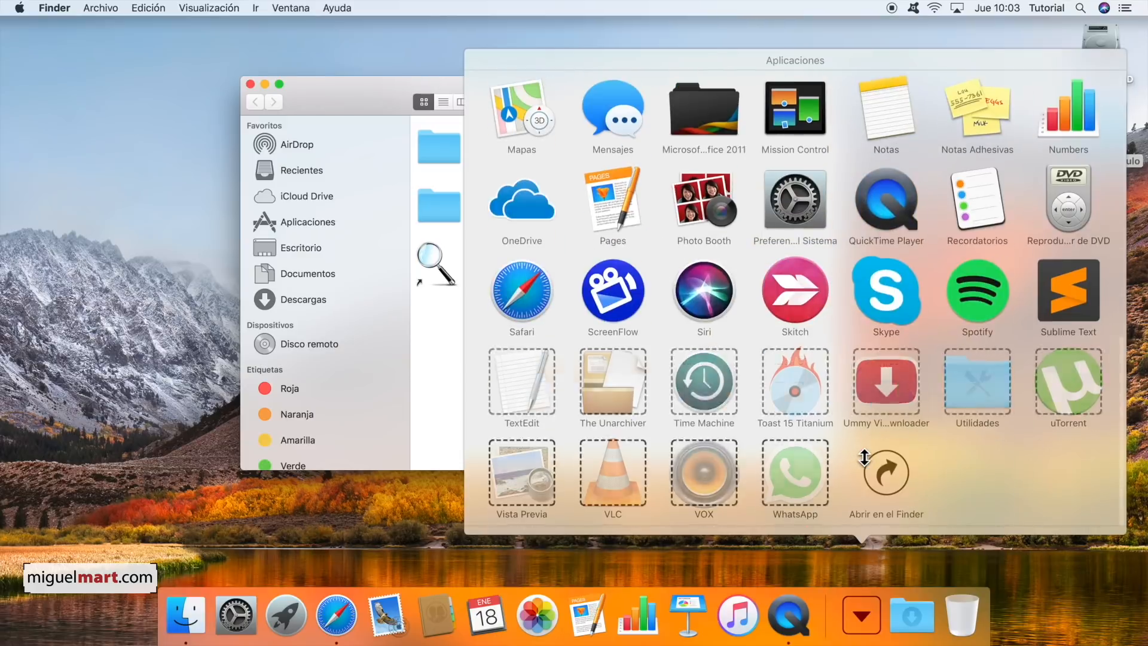
Set the Aplicaciones Dock item to be displayed as Carpeta and to show its content as Retícula.
click(1069, 585)
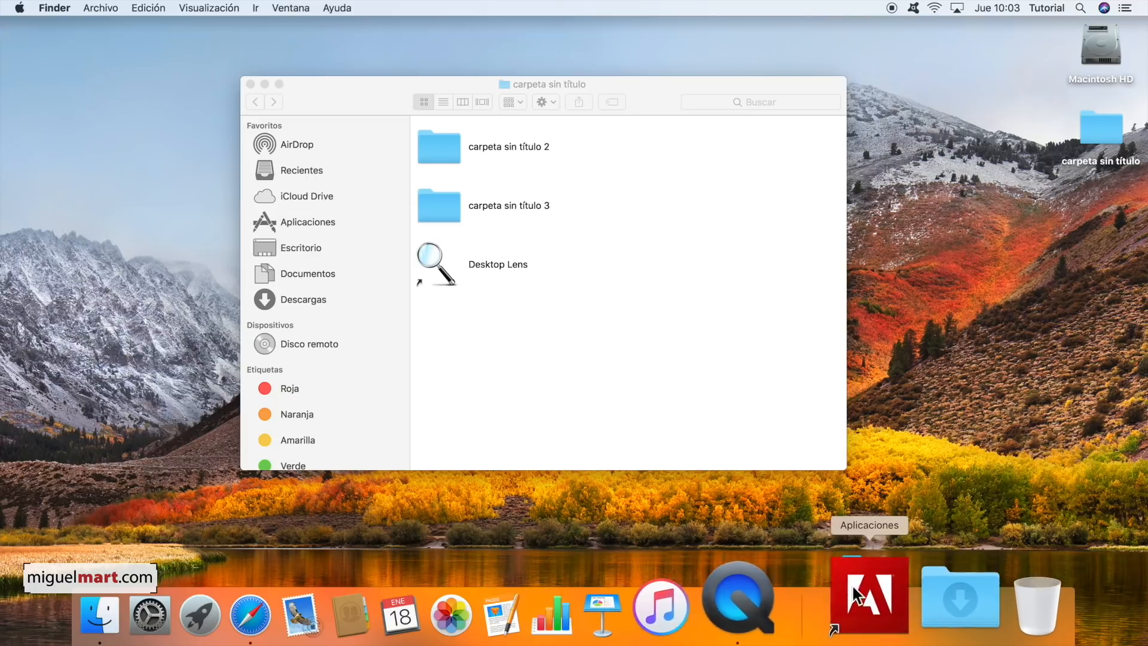
click(861, 593)
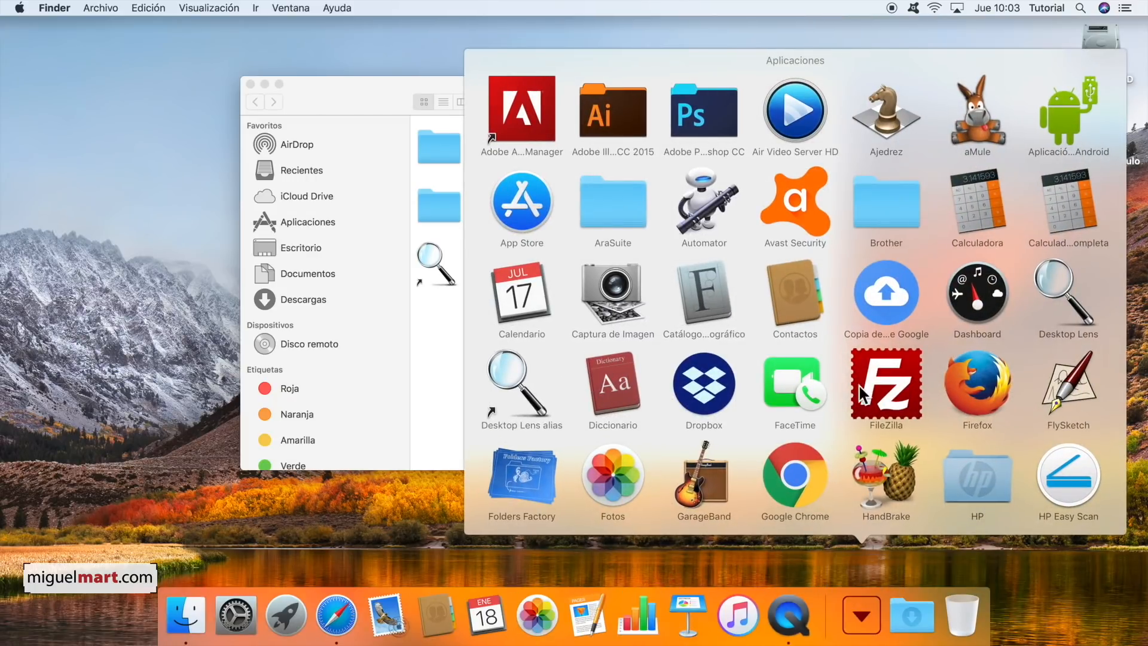
click(1089, 628)
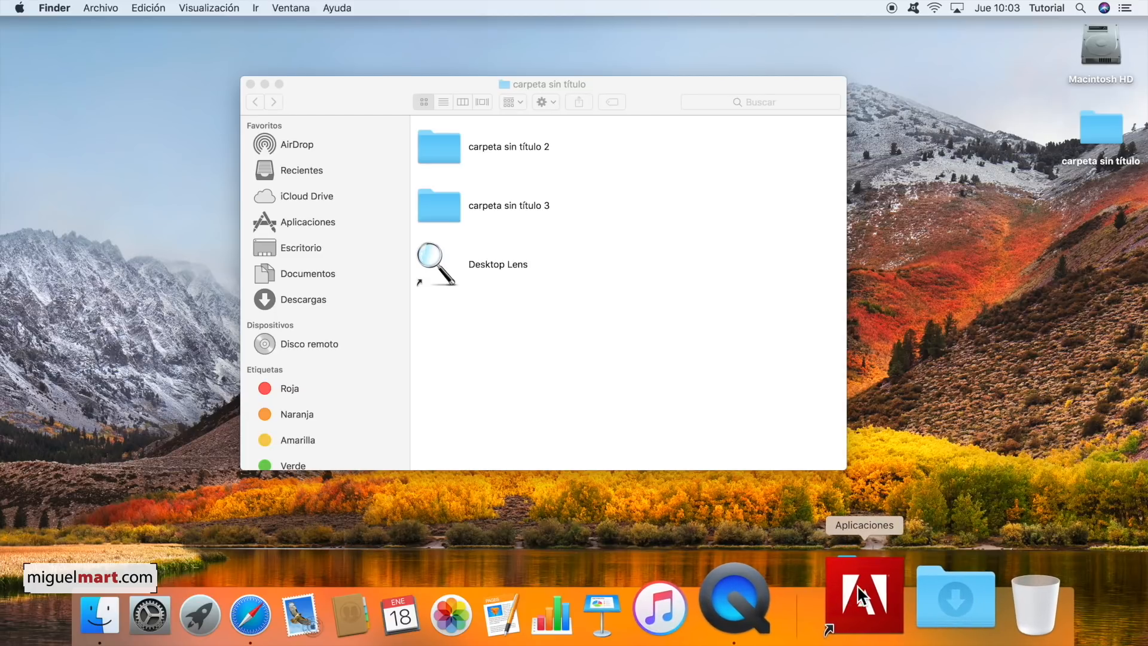
right_click(859, 592)
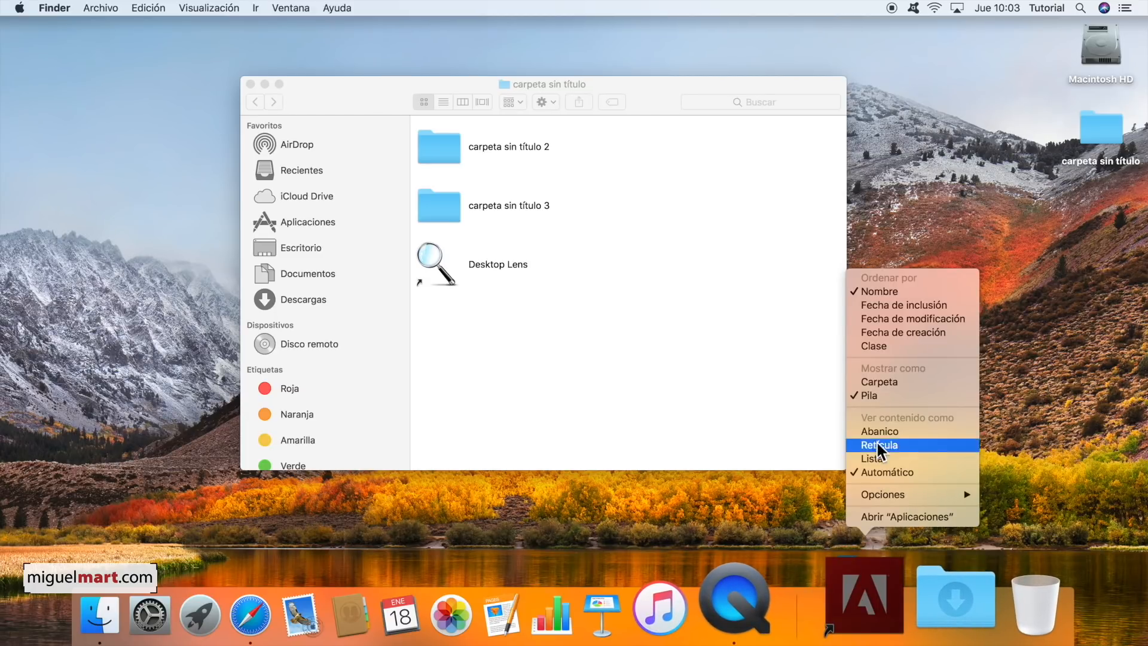
click(878, 383)
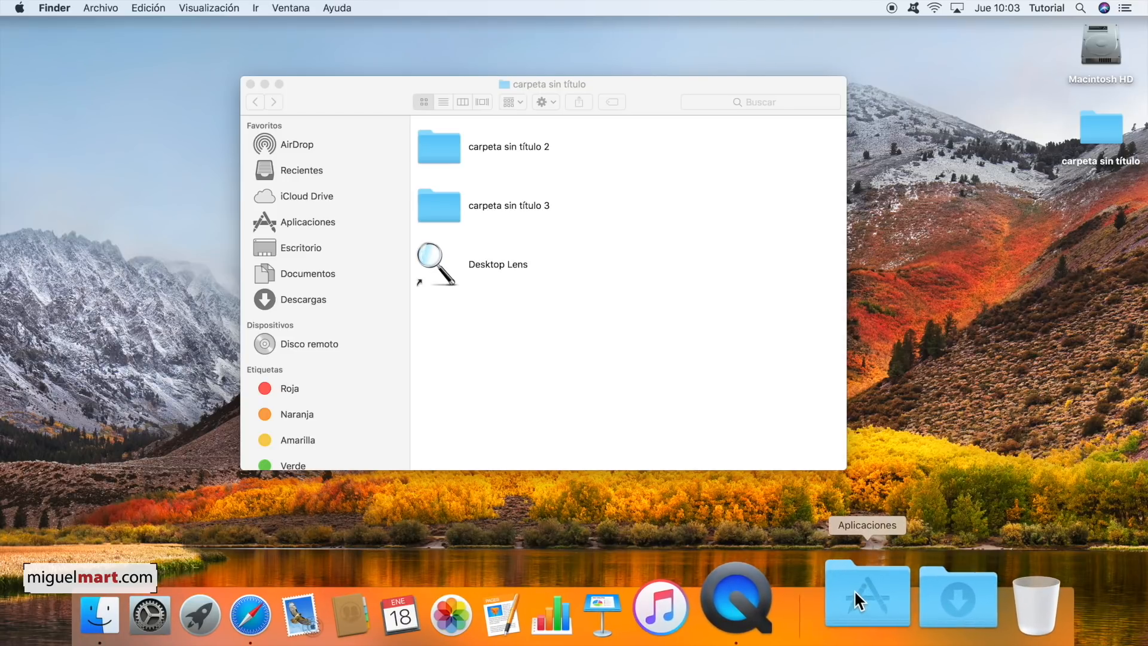
right_click(855, 591)
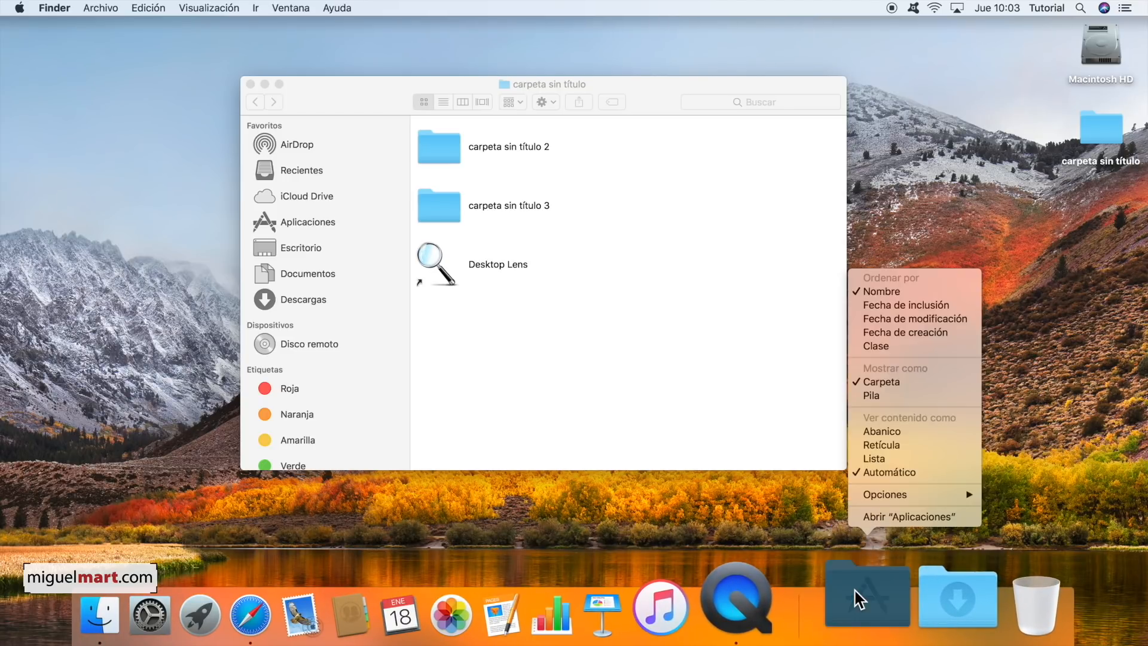
click(890, 443)
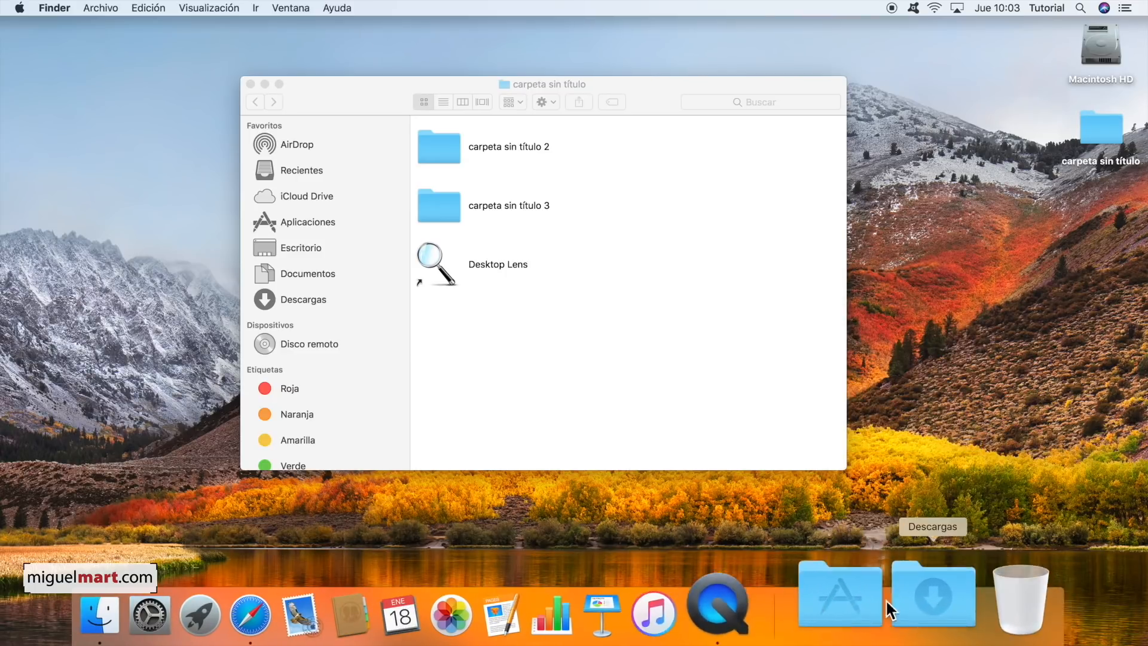
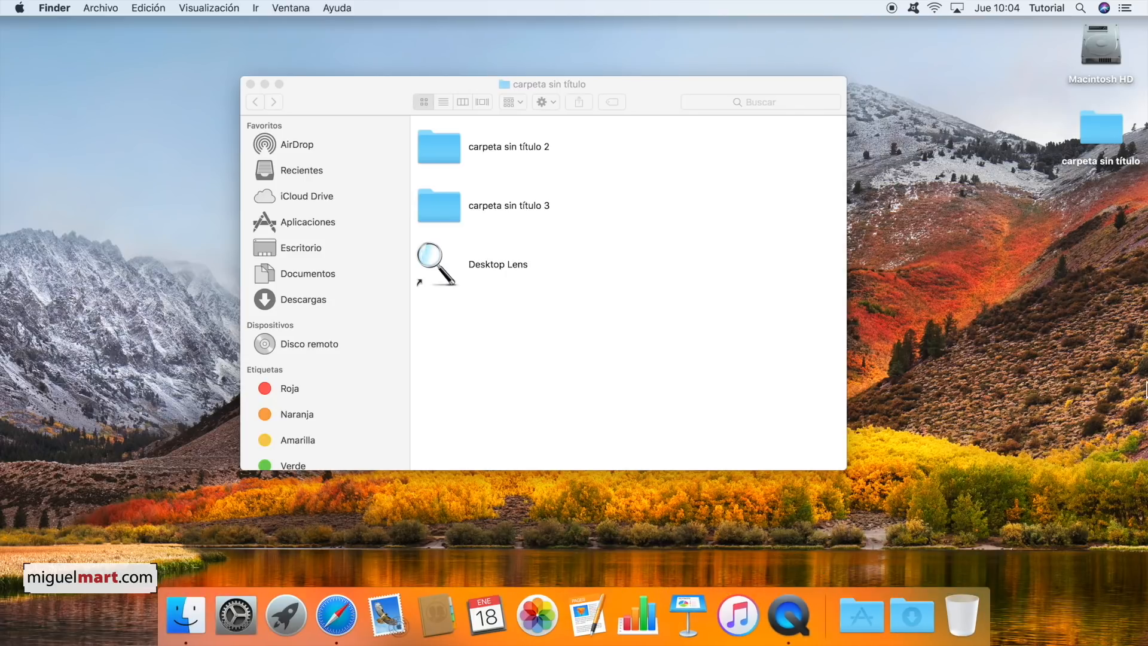
Set QuickTime Player to be kept in the Dock.
right_click(792, 595)
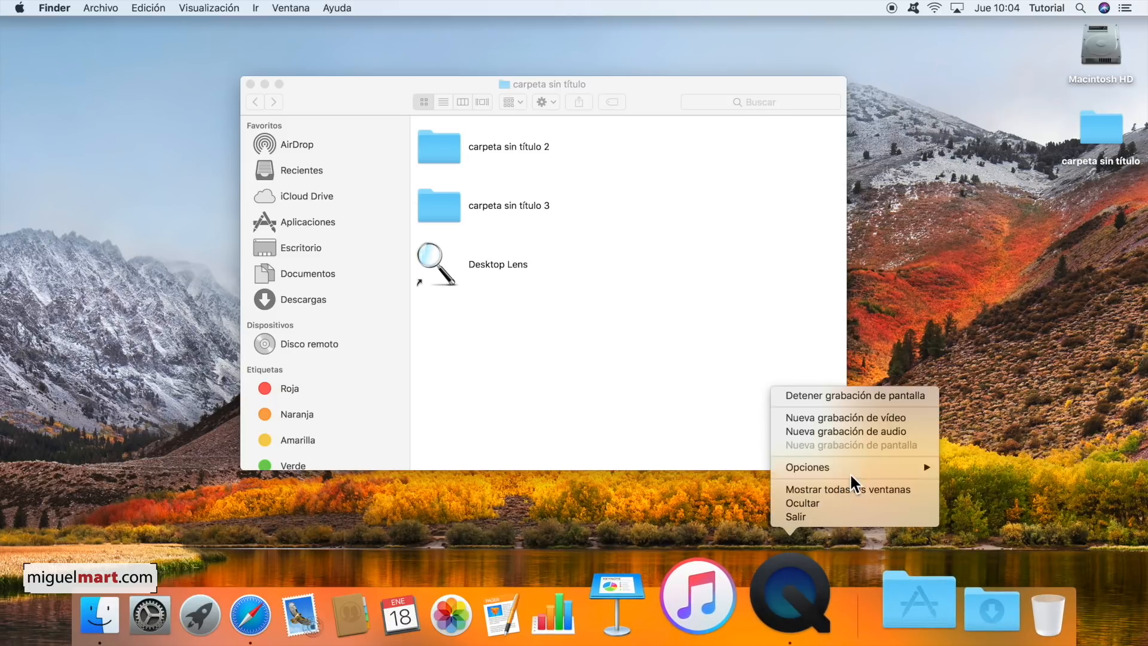
mouse_move(839, 470)
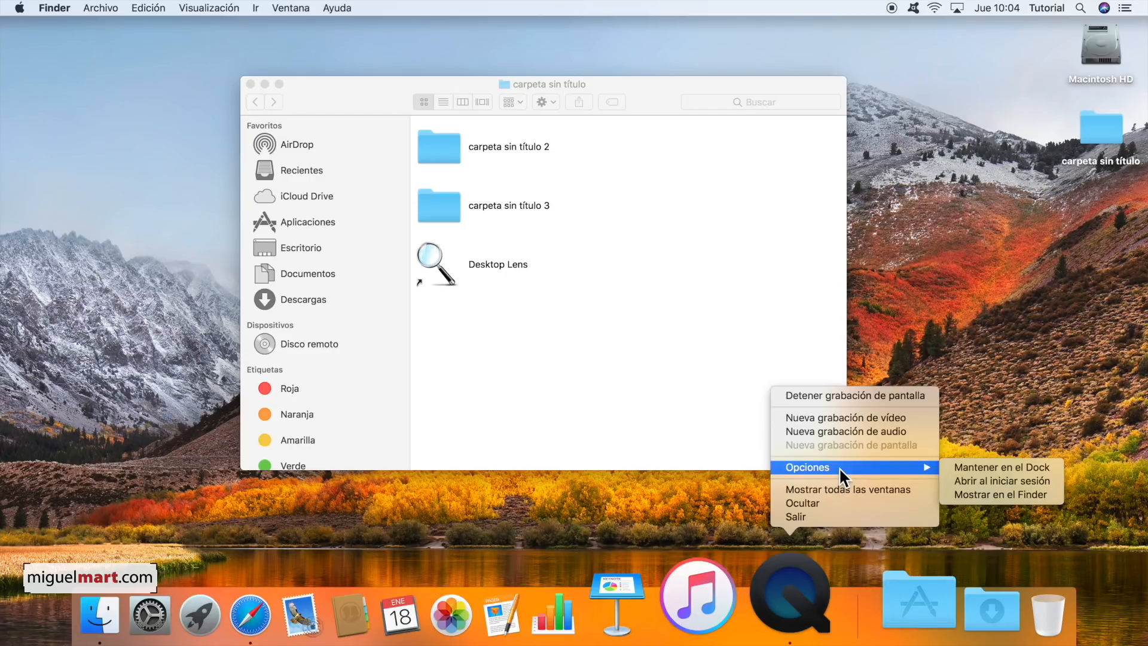
click(1003, 467)
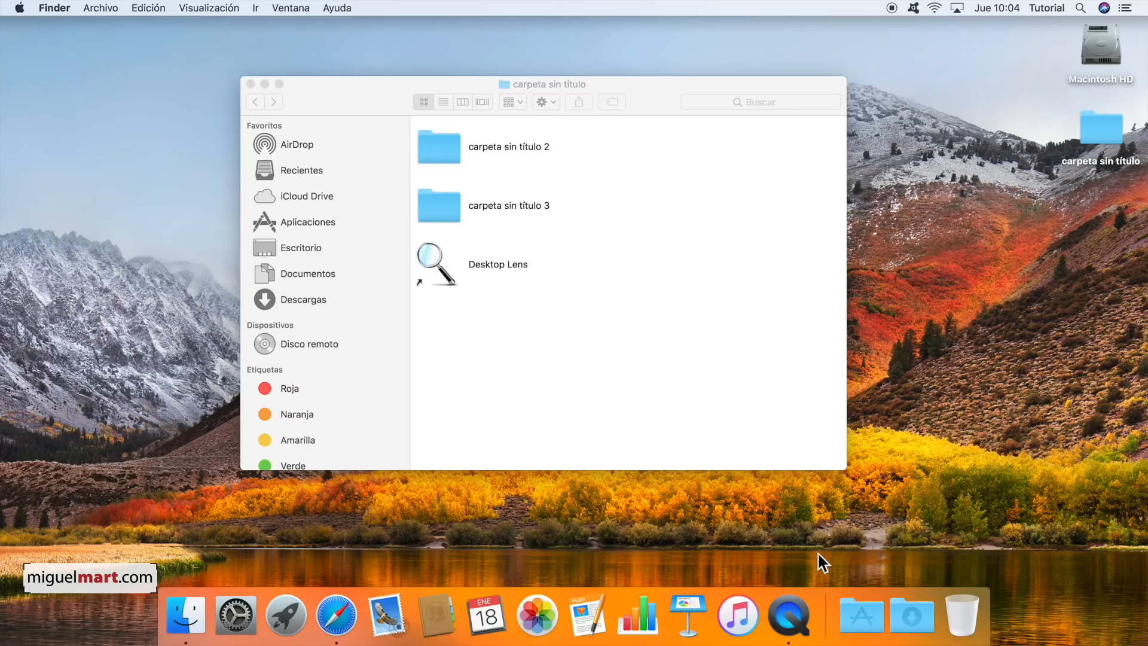
Browse the applications in the Aplicaciones grid from the Dock and close it.
click(859, 595)
scroll(895, 448, down, 5)
scroll(895, 449, up, 5)
click(1054, 567)
click(859, 595)
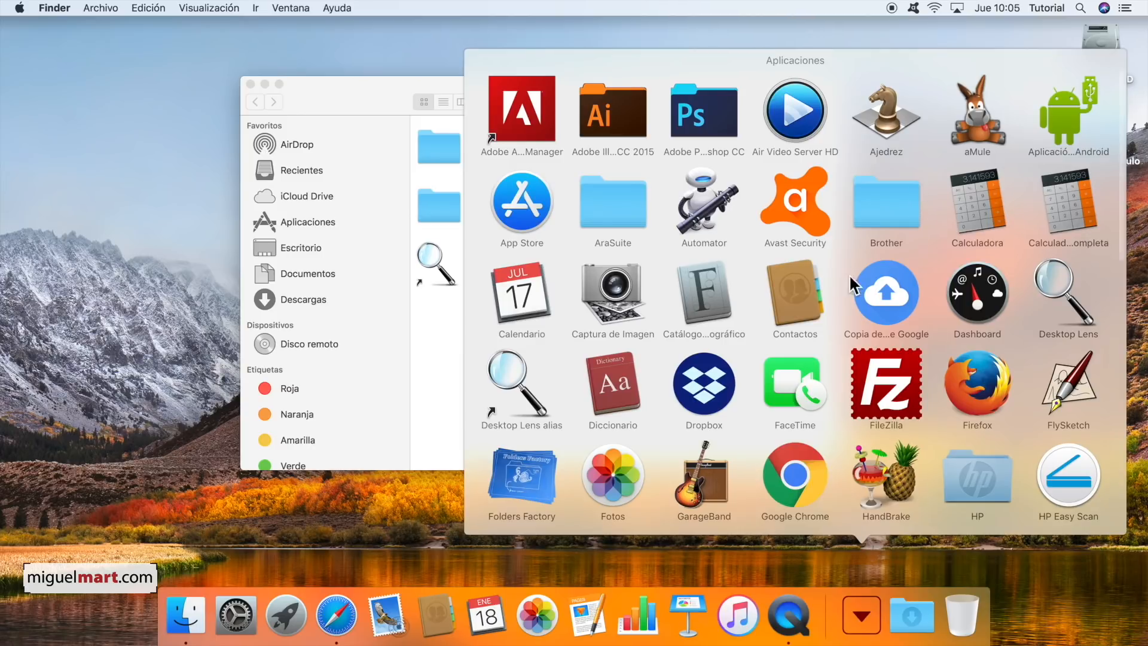
scroll(737, 309, down, 5)
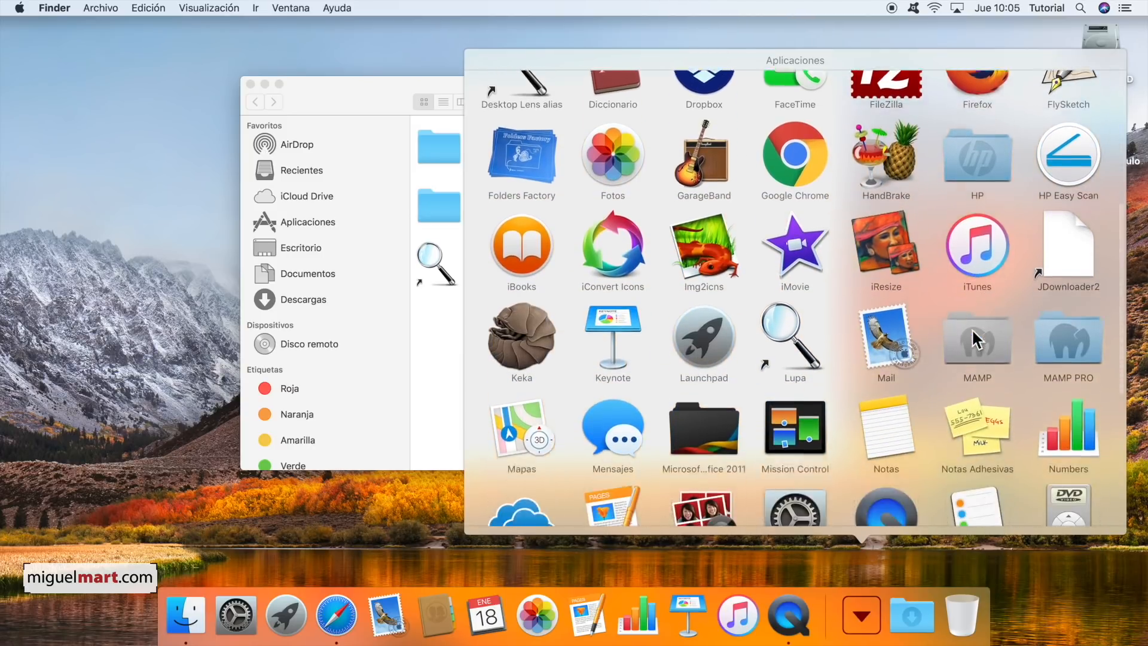
scroll(973, 331, down, 1)
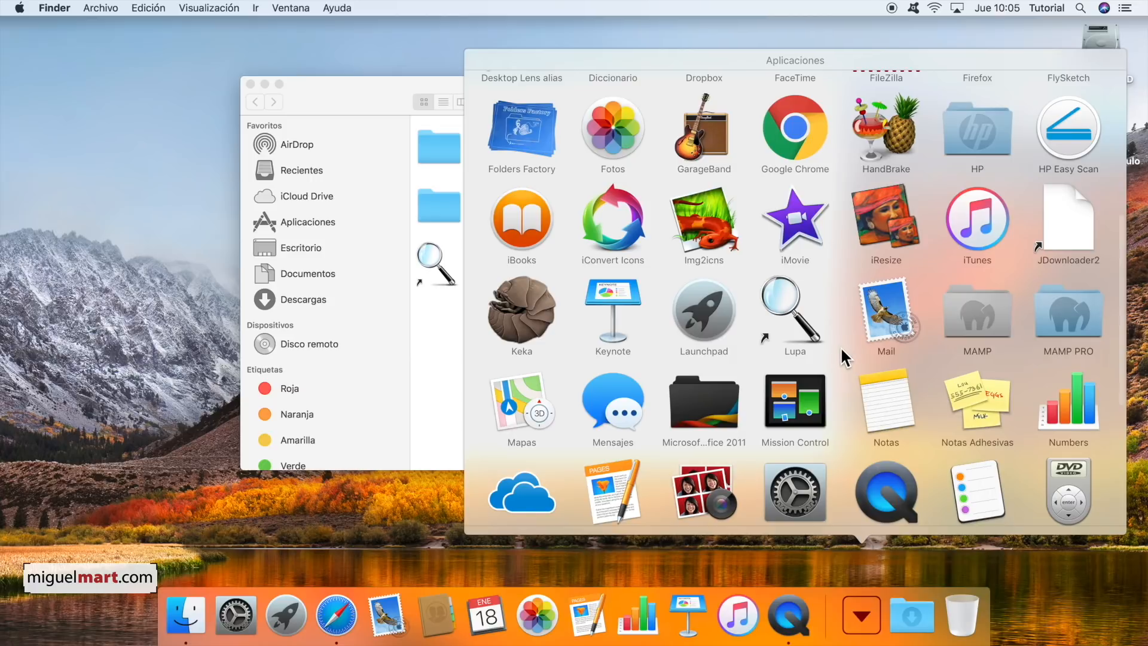
scroll(838, 356, up, 3)
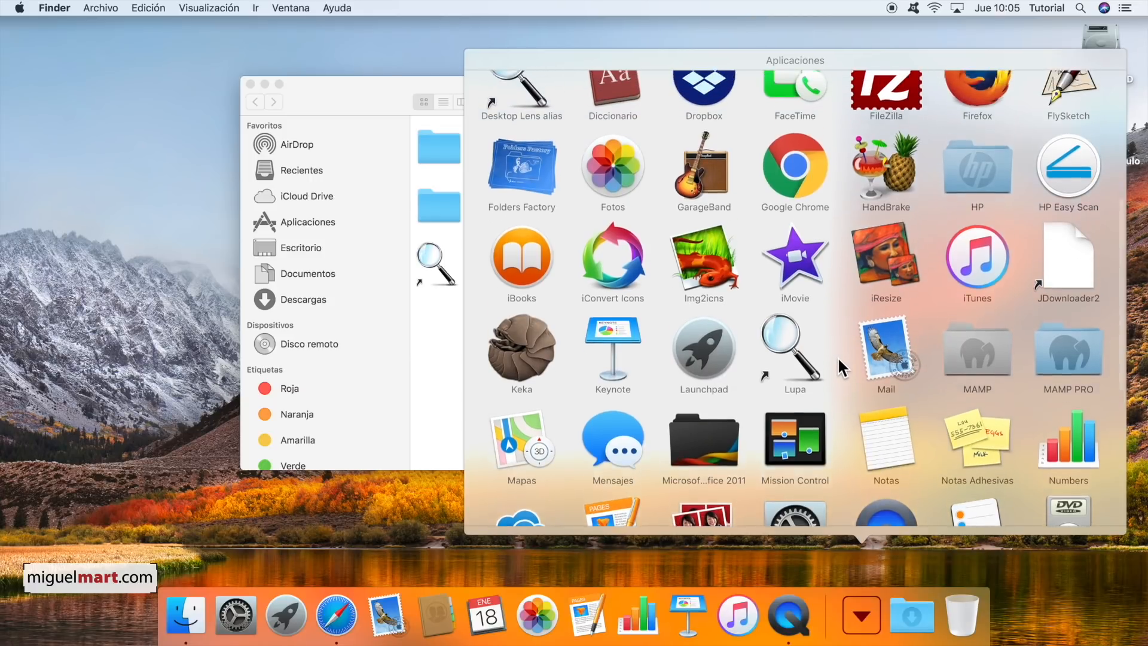
scroll(838, 357, up, 4)
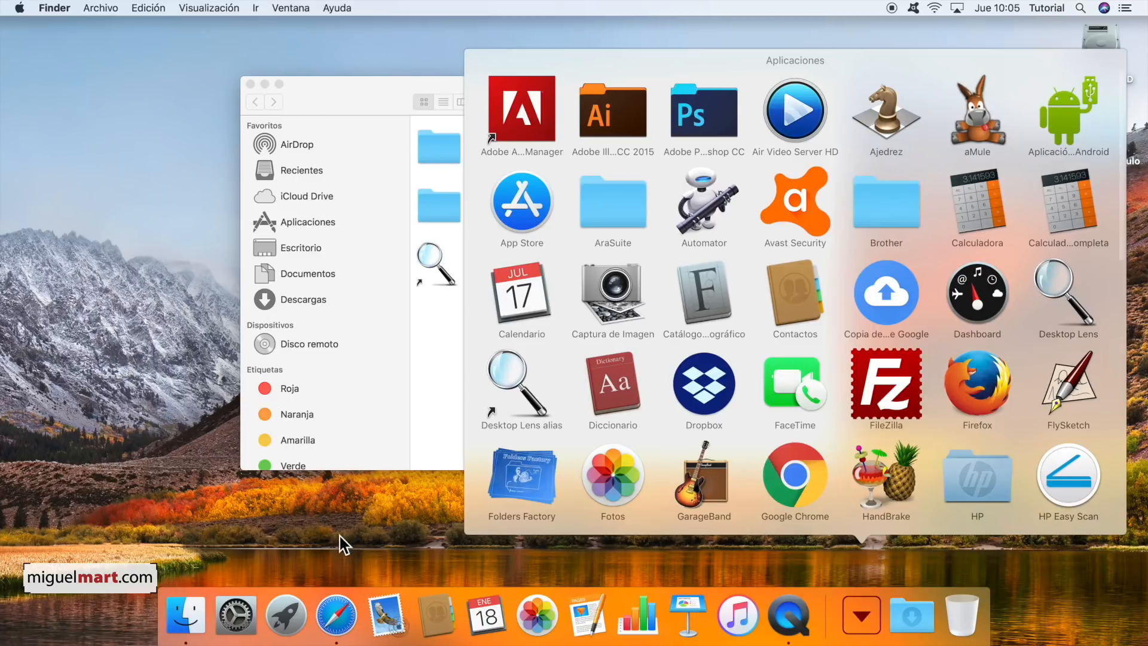
click(383, 531)
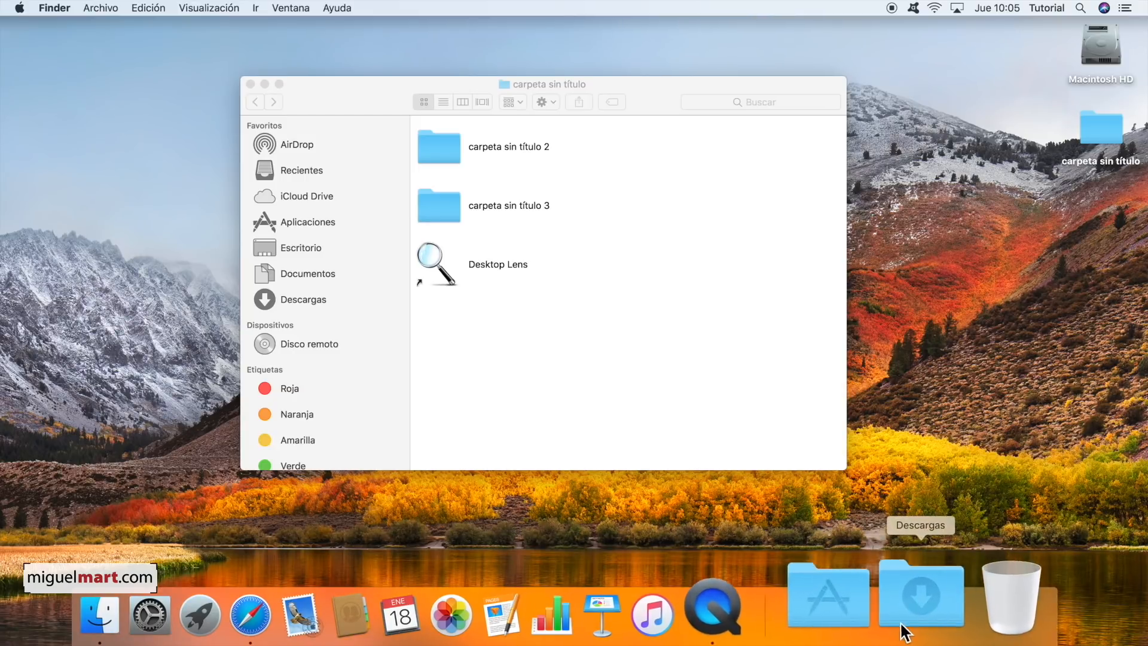
Open the Microsoft Office 2011 folder inside the Aplicaciones grid, look over its content, and close the grid.
click(857, 595)
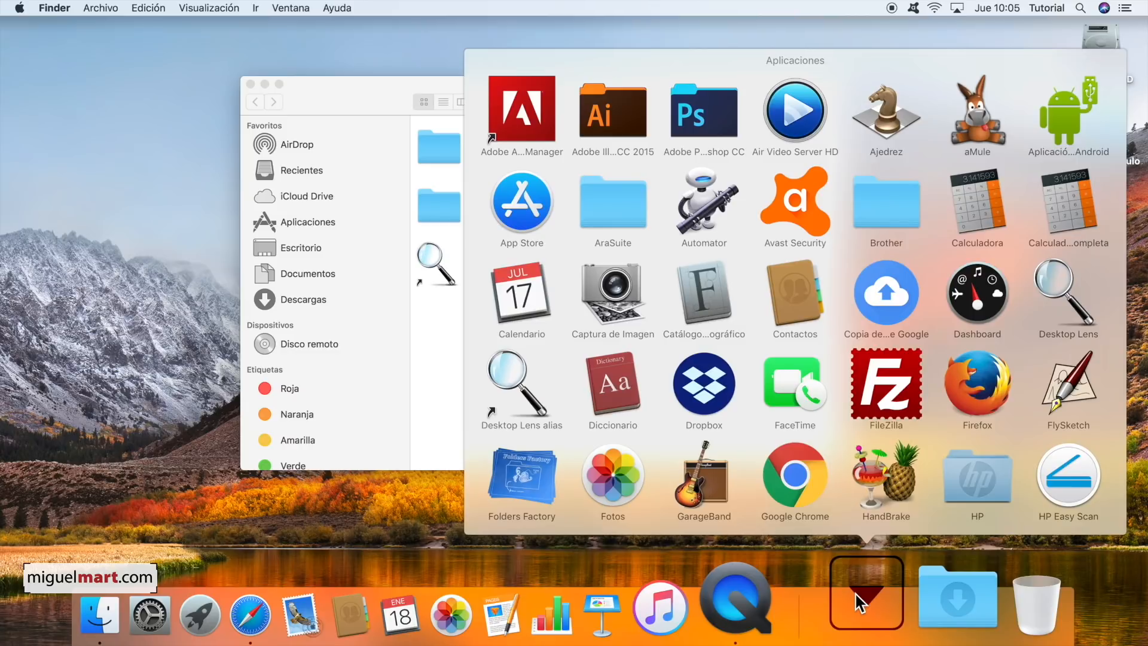
scroll(856, 435, down, 5)
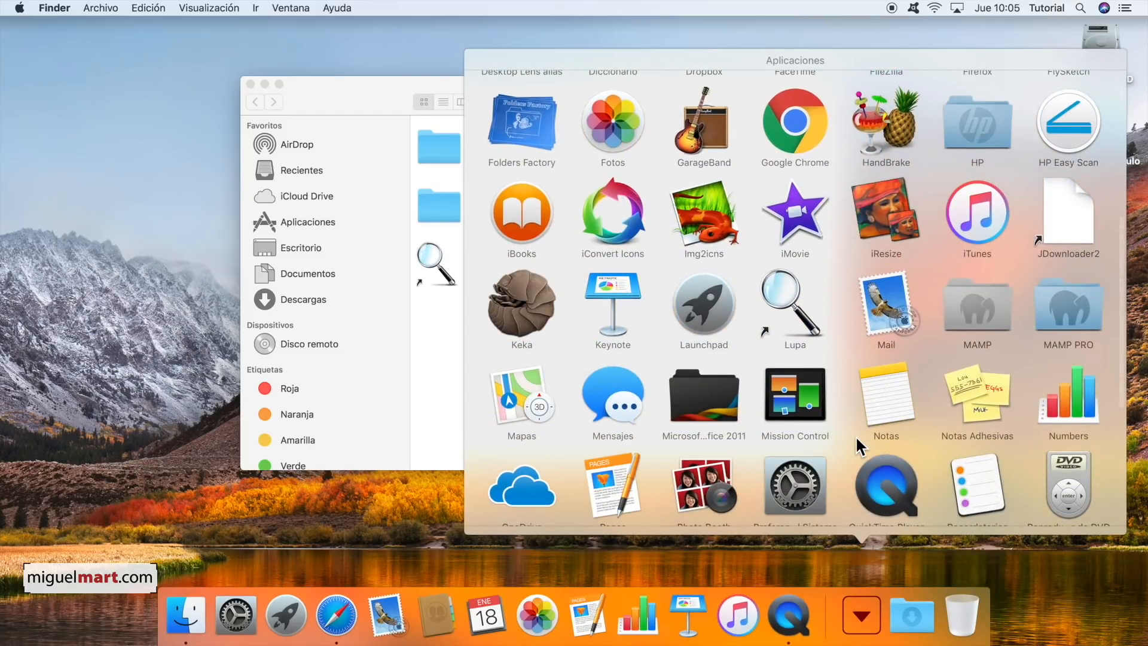
click(694, 389)
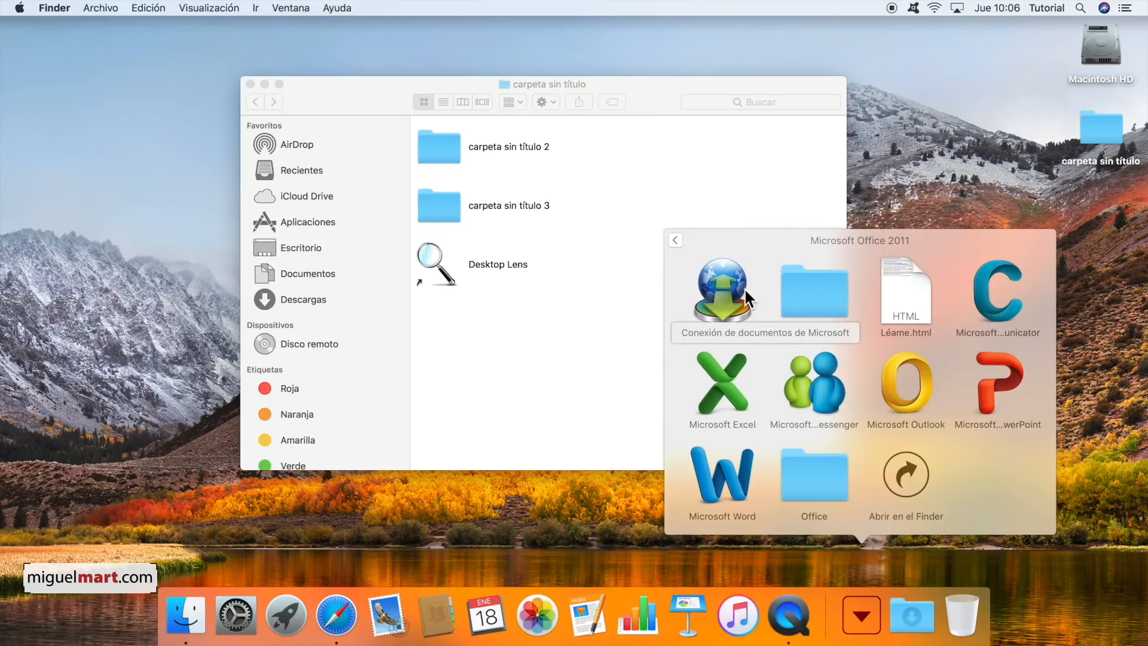
click(632, 347)
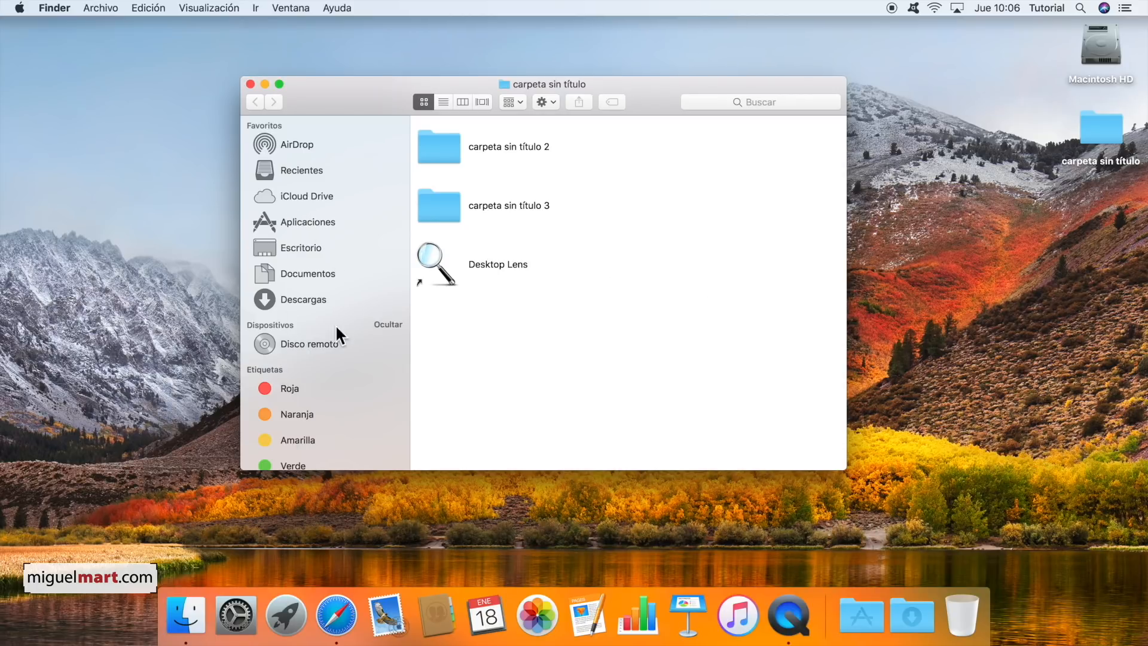
Close the carpeta sin título window, reopen the folder from the desktop, and shift its window slightly.
scroll(313, 221, up, 3)
click(251, 84)
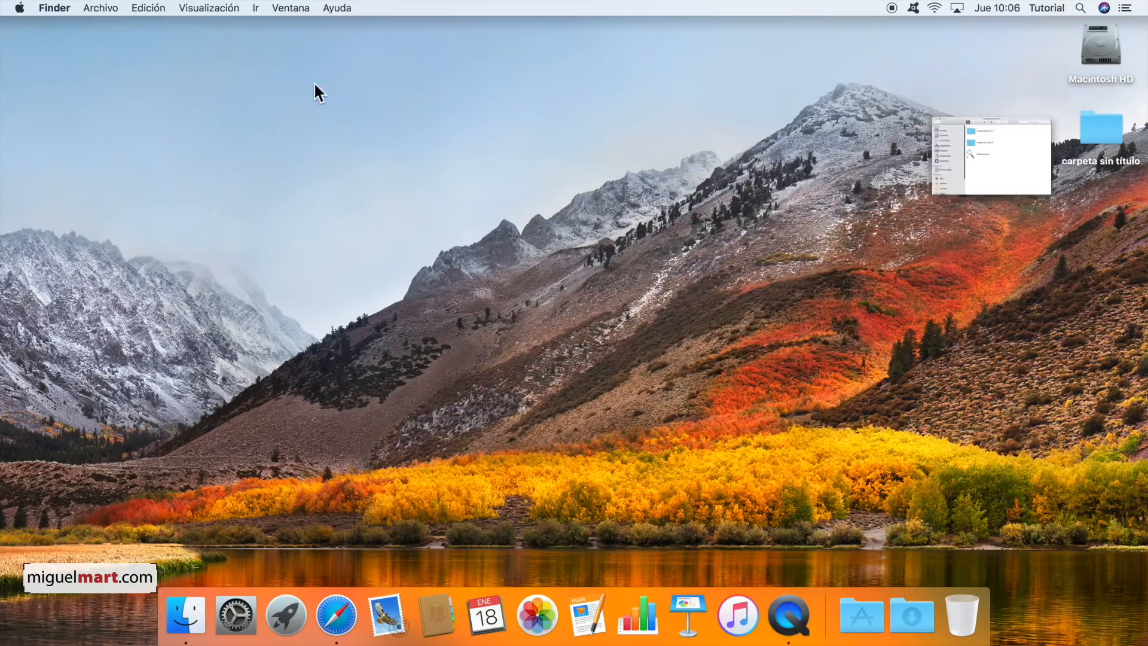
double_click(1106, 126)
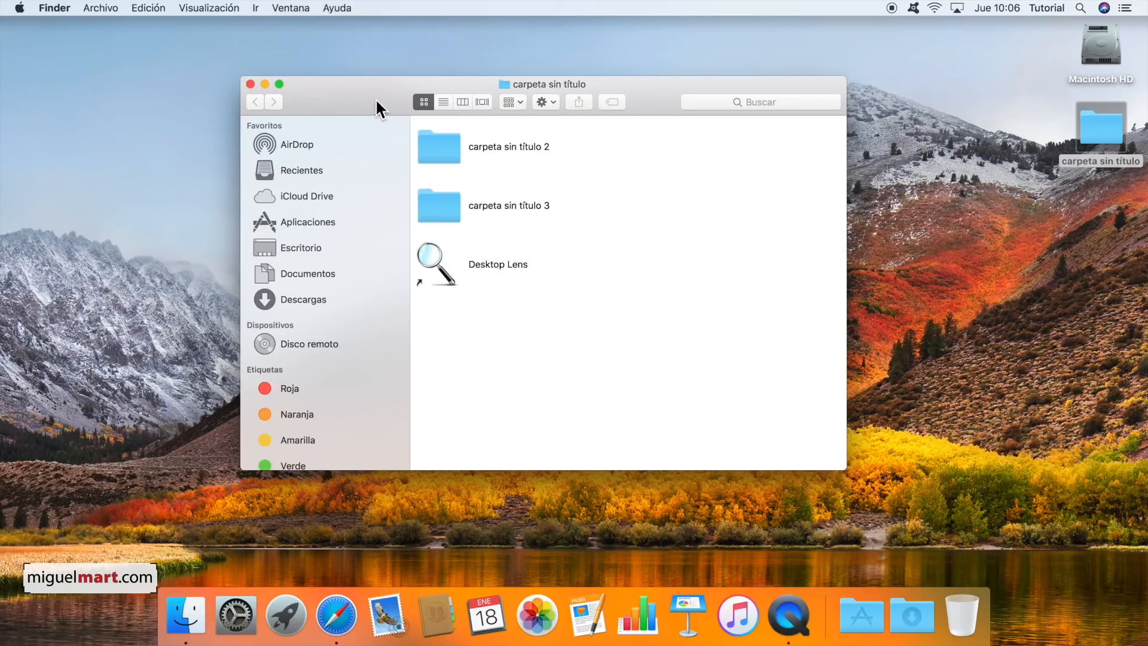
drag(368, 80, 383, 81)
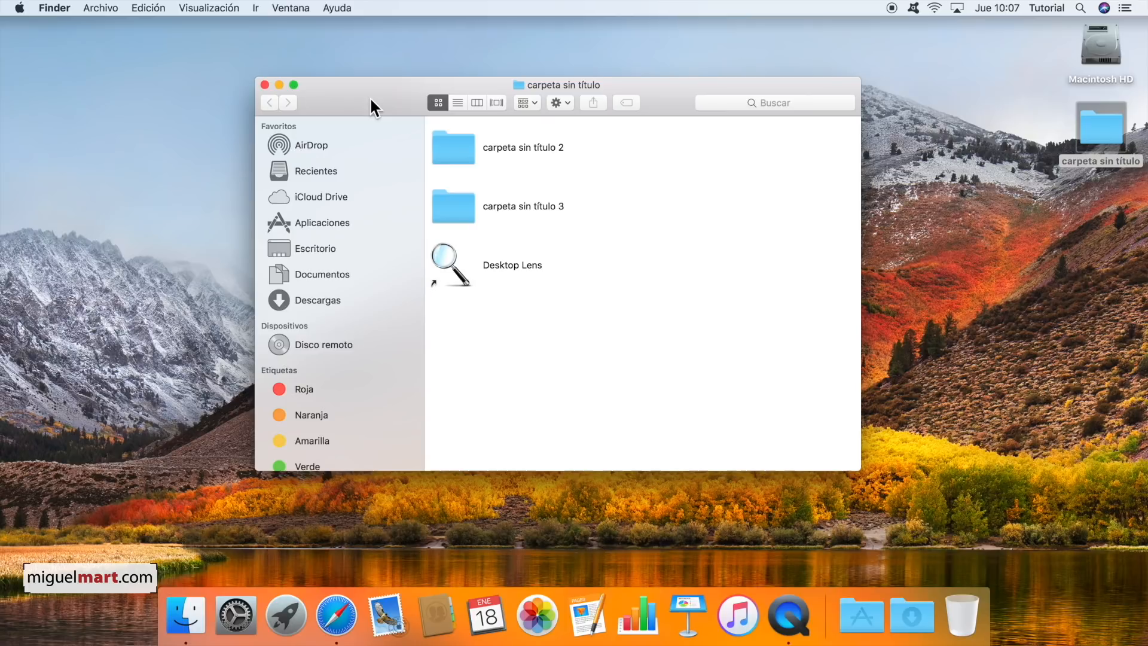
Open the Finder preferences and move their window slightly away from the menu bar.
click(57, 8)
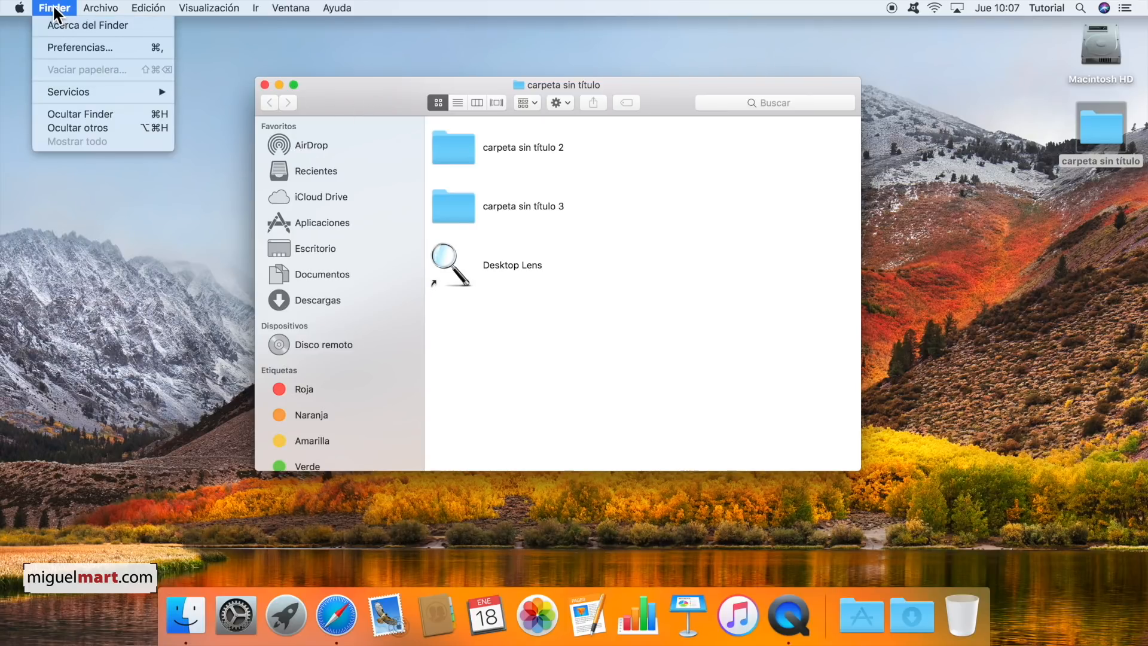
click(13, 92)
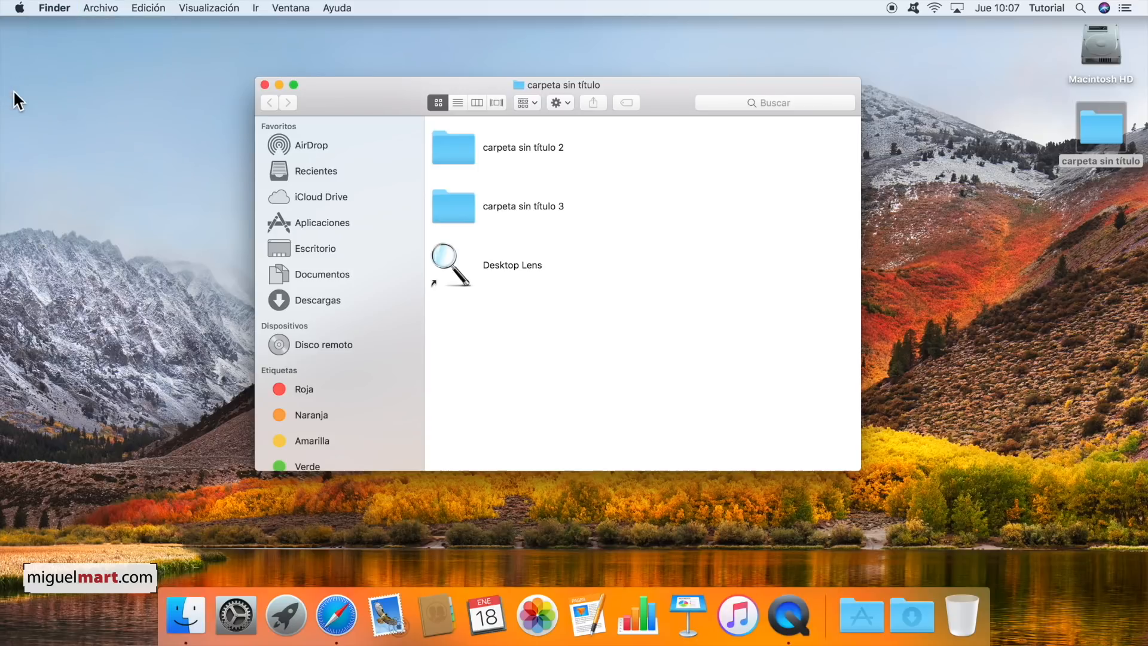
click(127, 96)
click(60, 10)
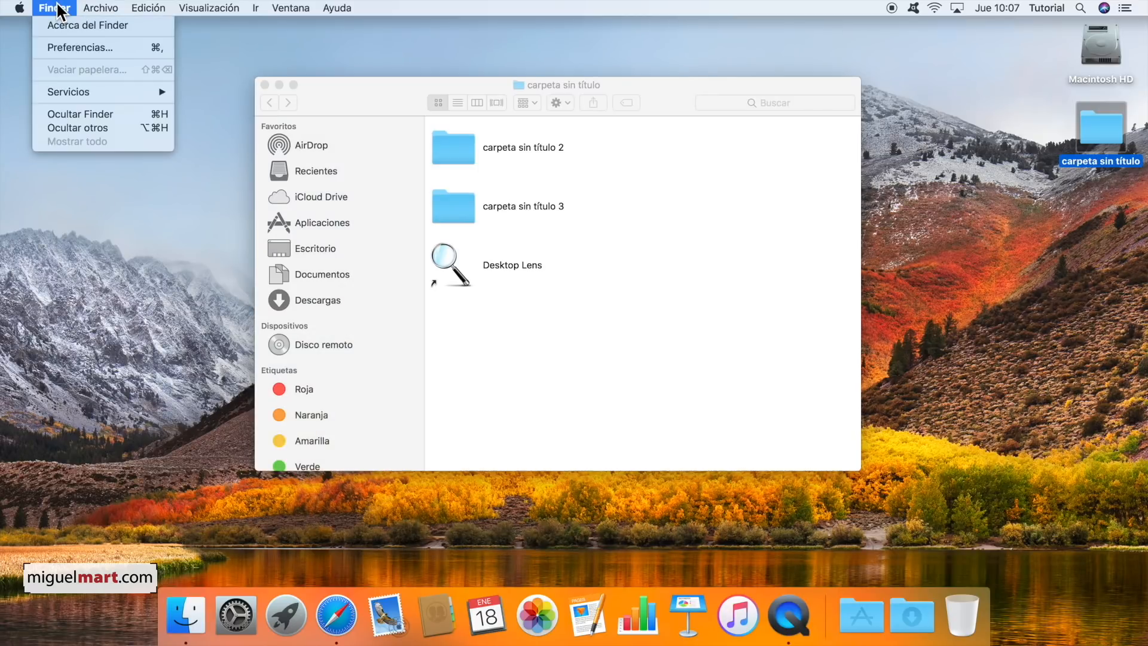
click(70, 49)
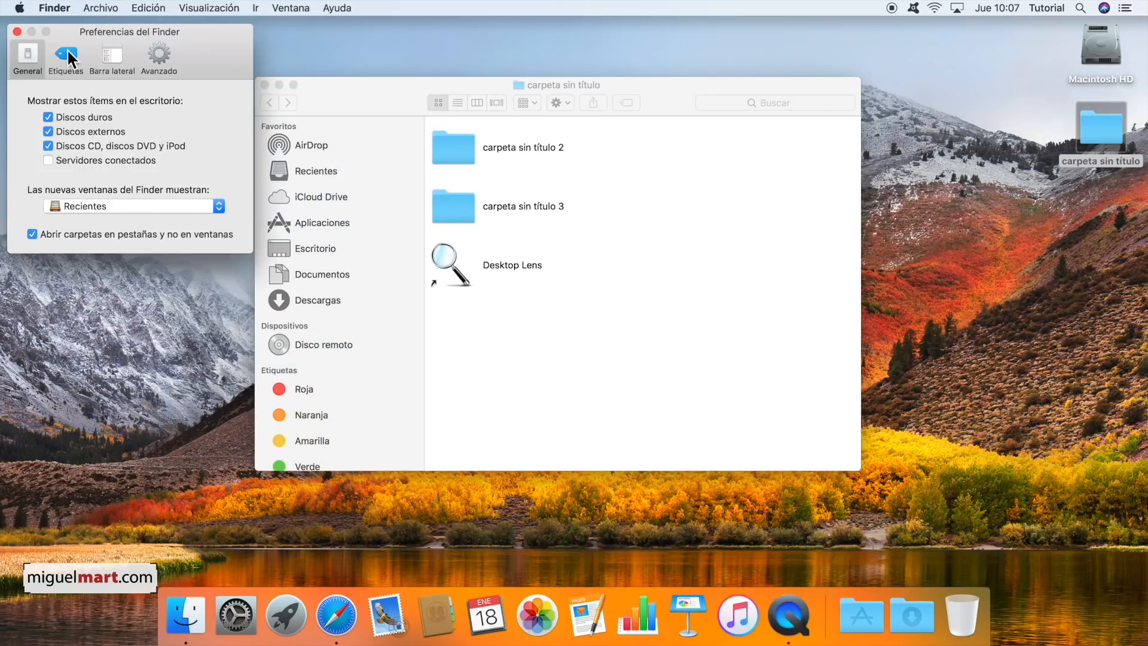
drag(186, 28, 192, 49)
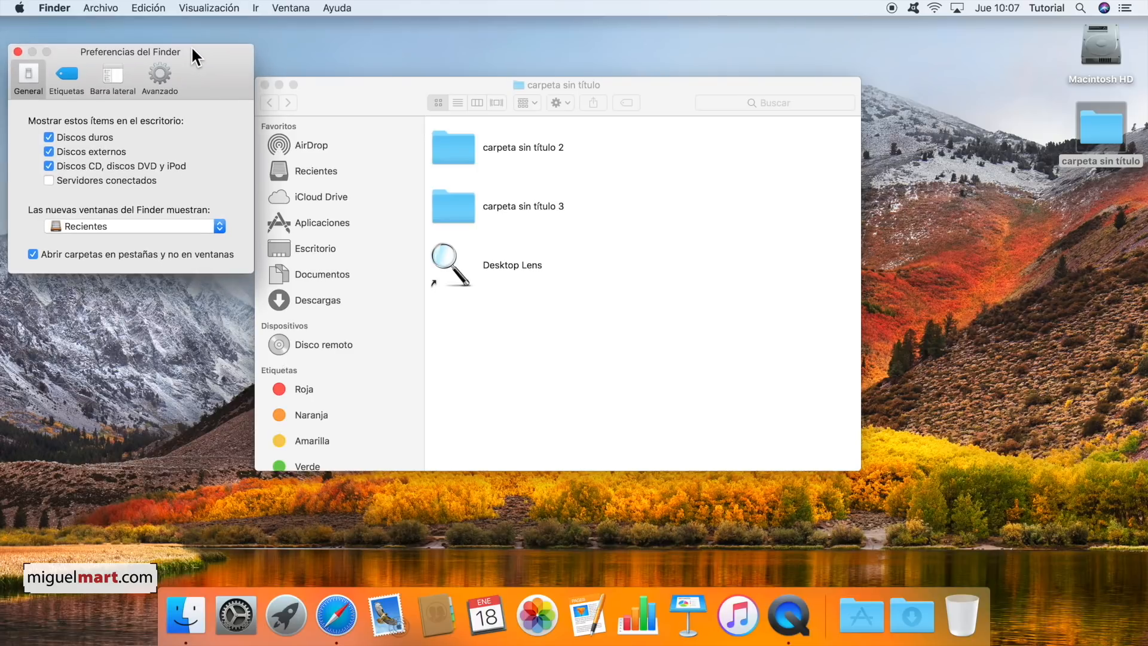
Turn the display of Discos duros on the desktop off and back on.
click(49, 138)
click(49, 138)
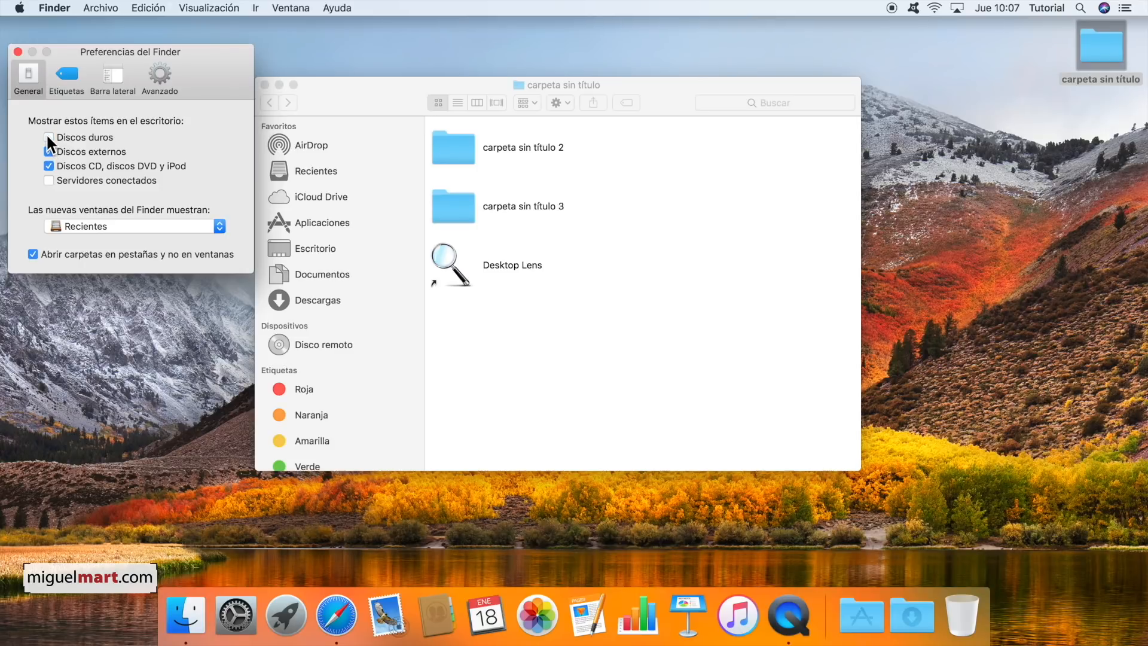
click(49, 138)
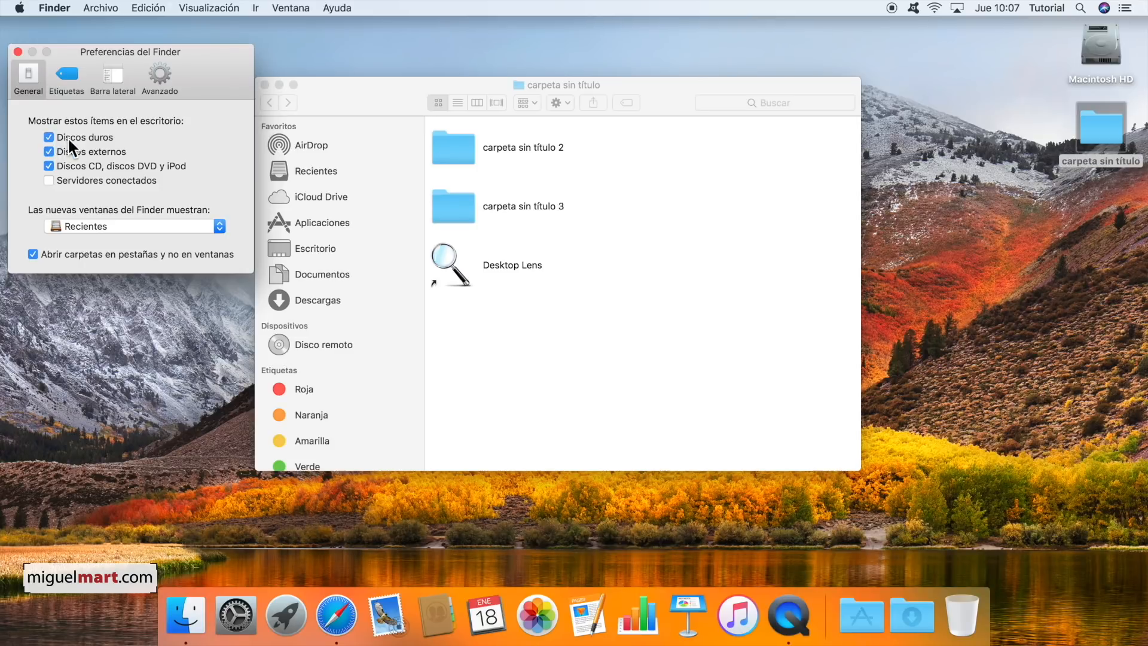
Check the Etiquetas preferences, move the carpeta sin título window clear of the preferences, and remove AirDrop from the sidebar's Favoritos.
click(68, 75)
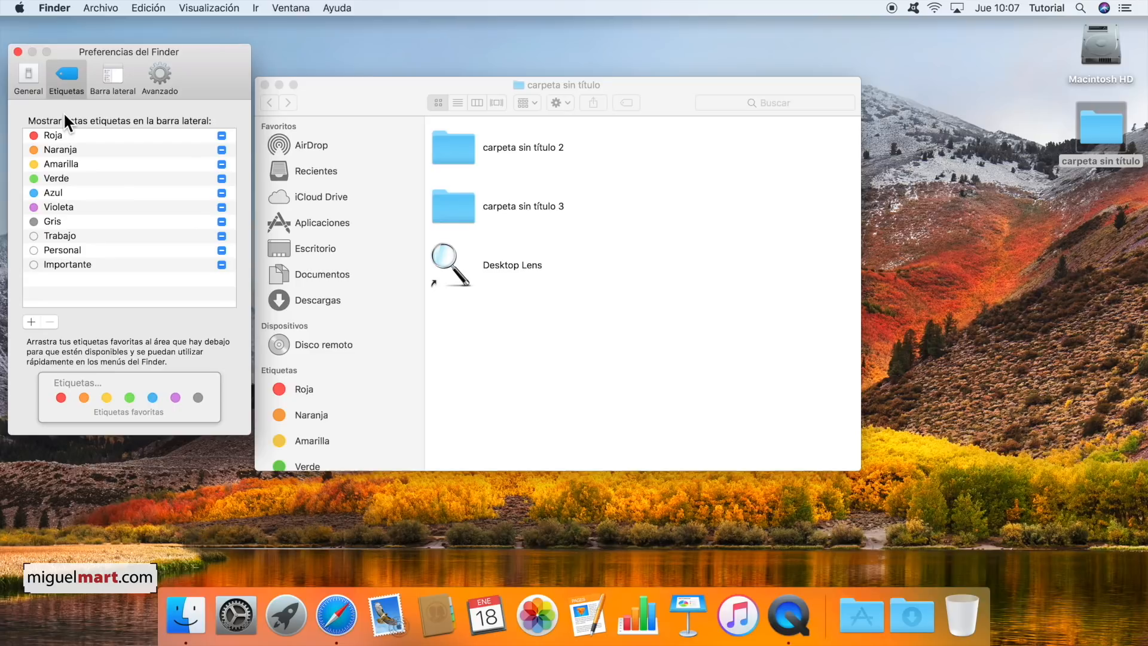
click(111, 74)
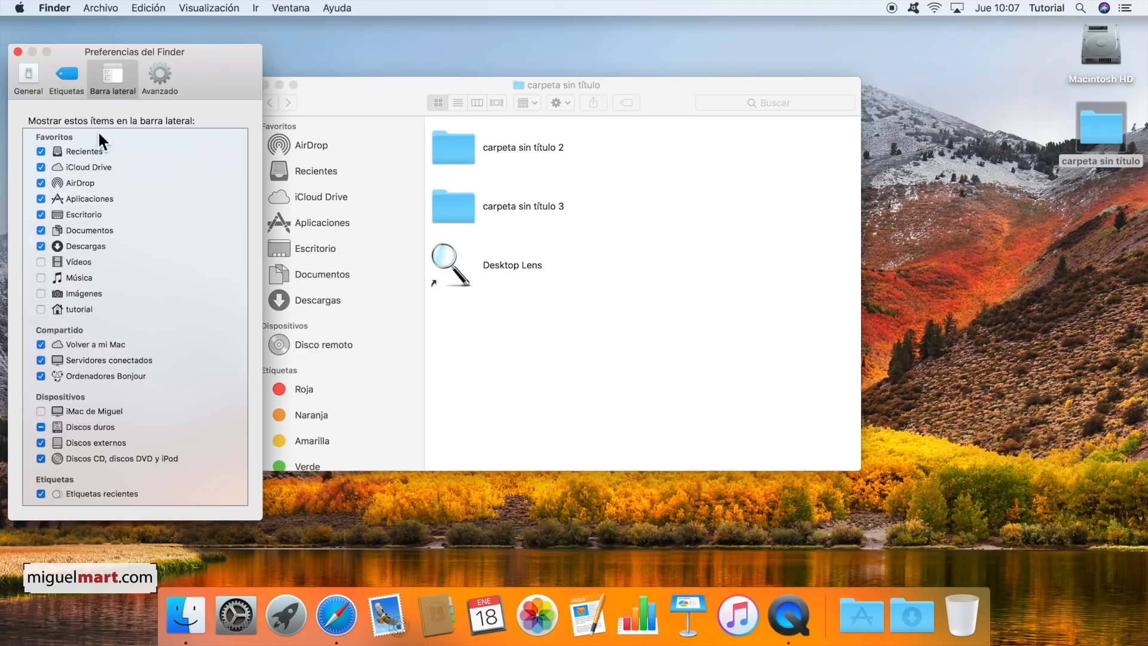
drag(392, 88, 437, 100)
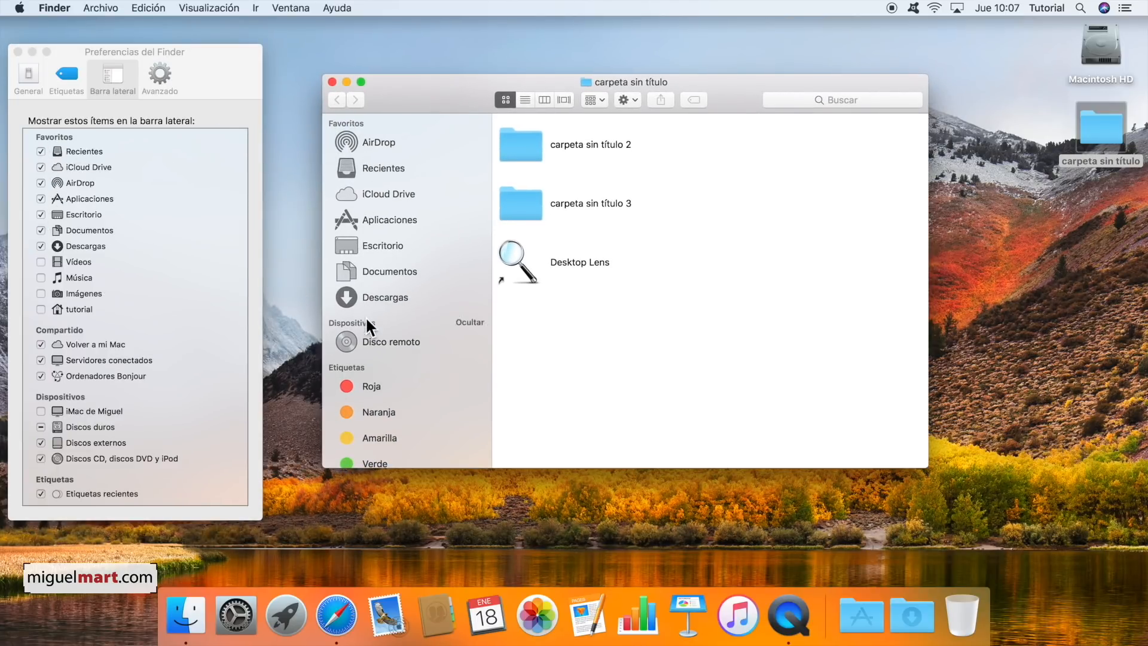
scroll(384, 173, up, 3)
click(40, 181)
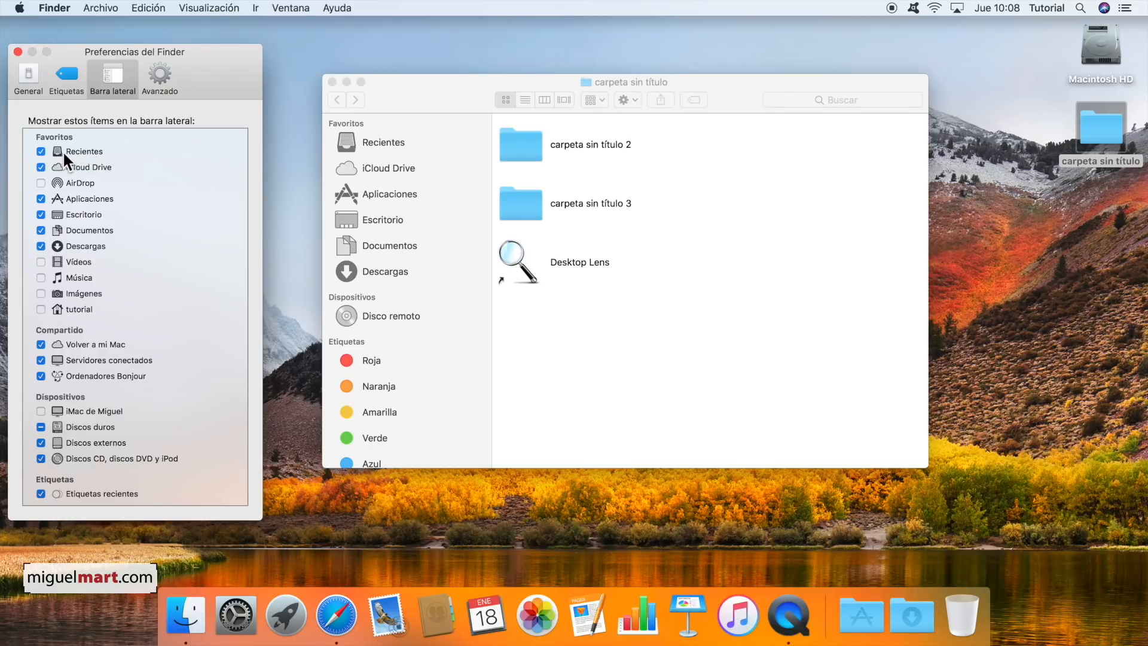
Remove Recientes and iCloud Drive from the sidebar's Favoritos and add the tutorial home folder.
click(40, 152)
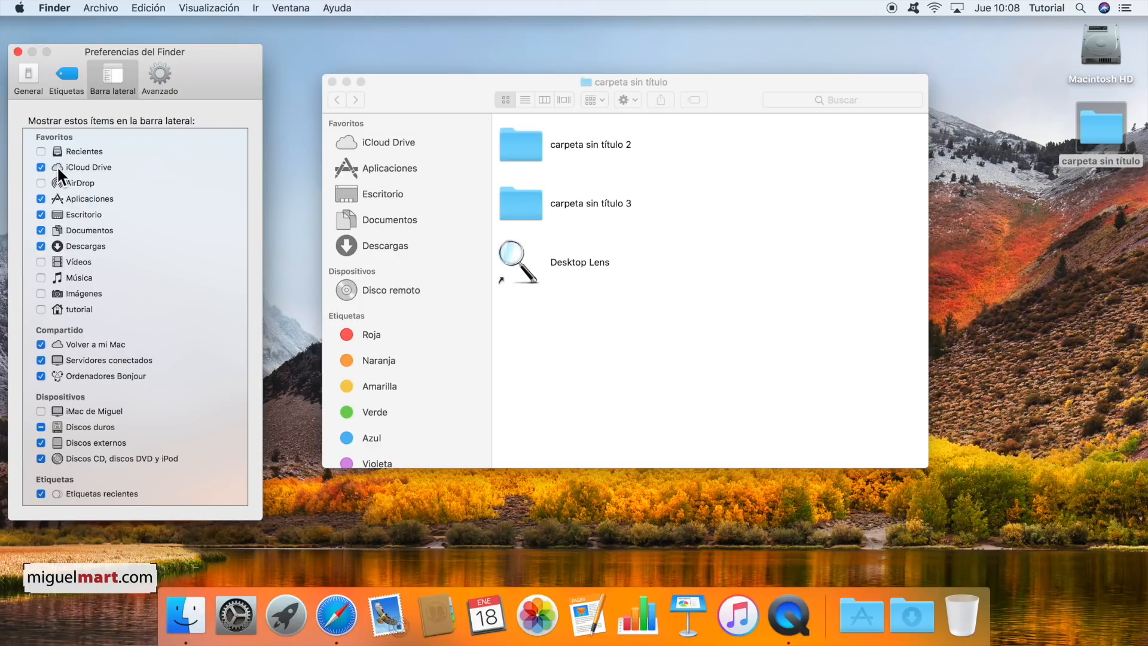
click(40, 167)
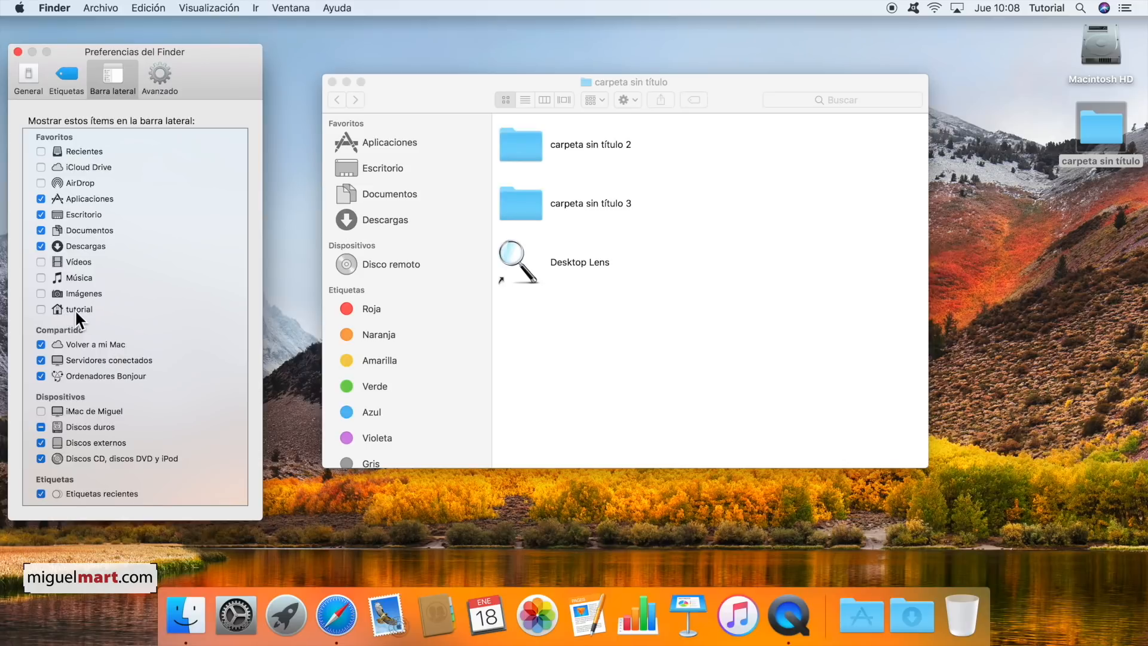
click(40, 309)
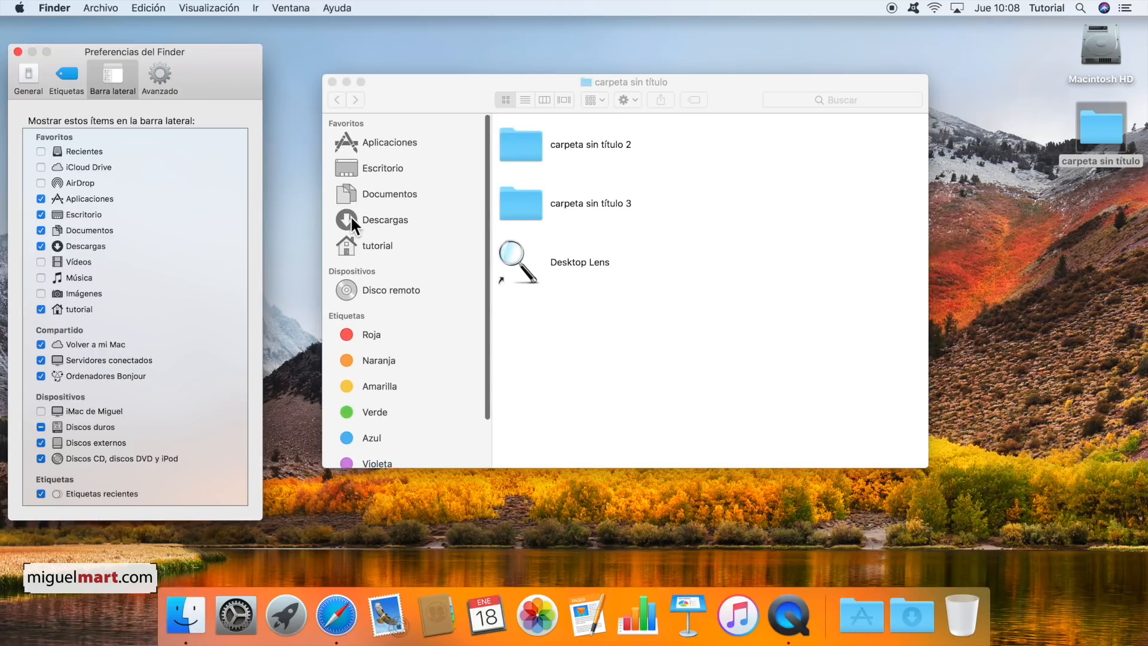
Move Escritorio above Aplicaciones in the sidebar's Favoritos, and browse the favourites in order down to the tutorial home folder.
click(384, 167)
drag(359, 169, 363, 133)
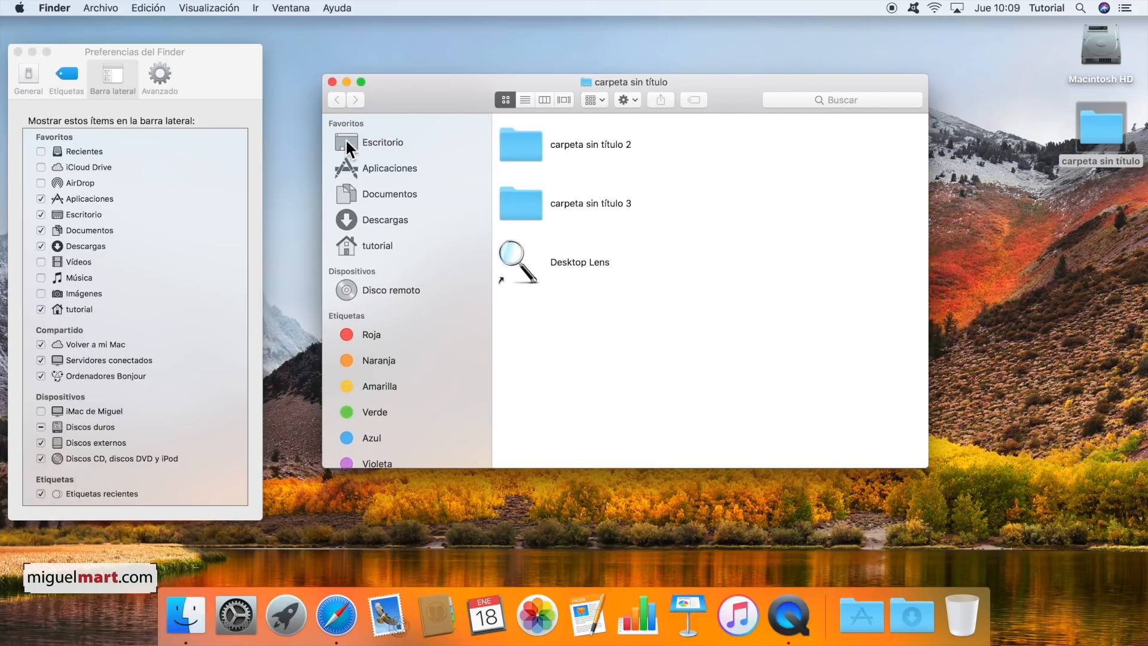
click(397, 146)
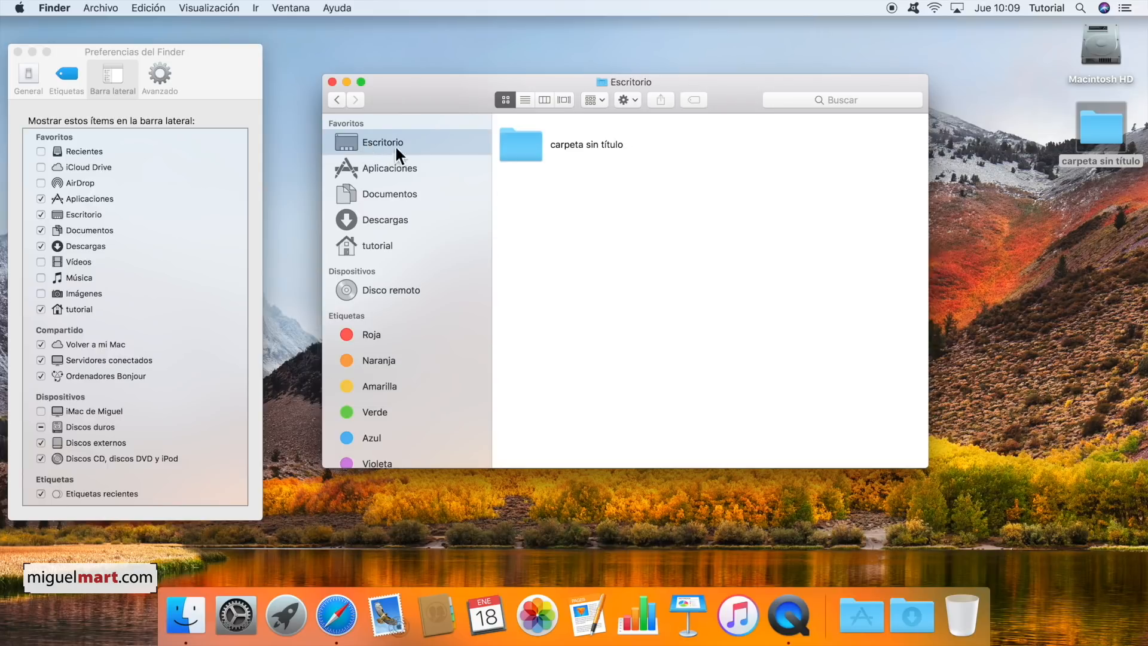
click(371, 170)
click(382, 195)
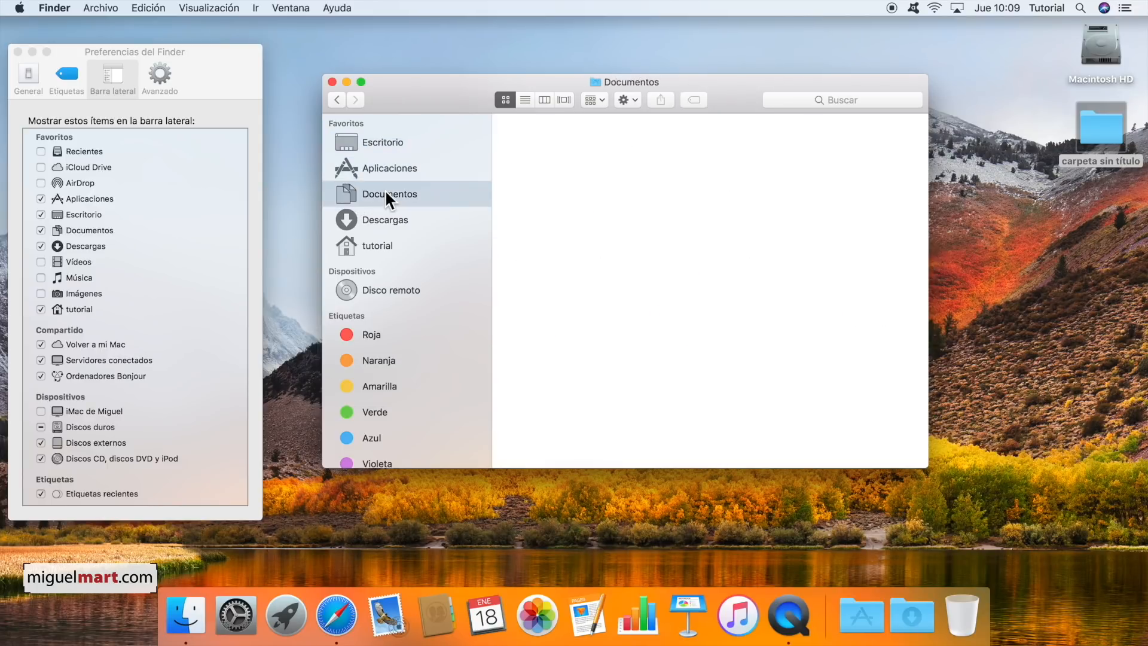
click(378, 218)
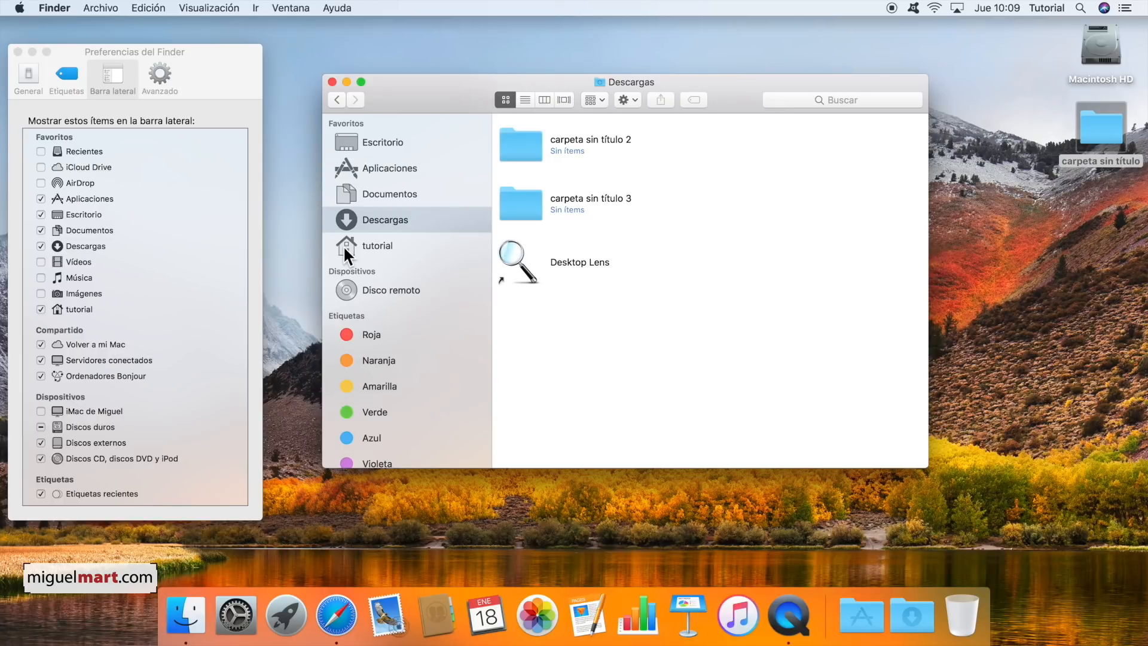
click(356, 247)
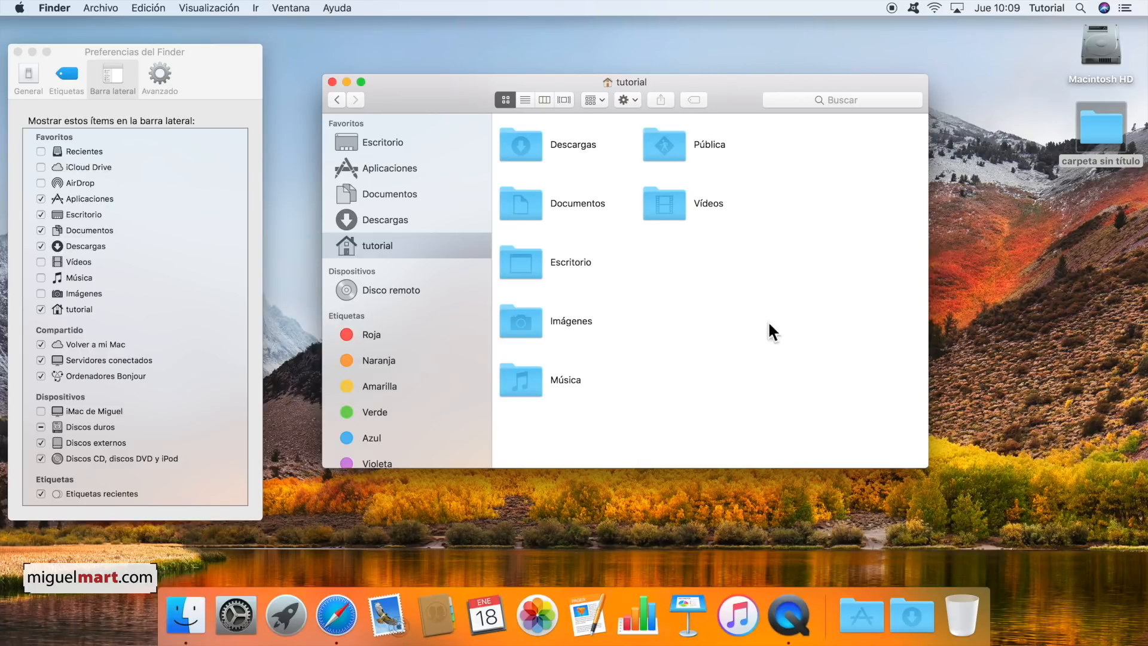
Add the Documentos folder to the Dock before Aplicaciones, with its contents viewed as Retícula and its icon shown as Carpeta.
drag(515, 203, 838, 612)
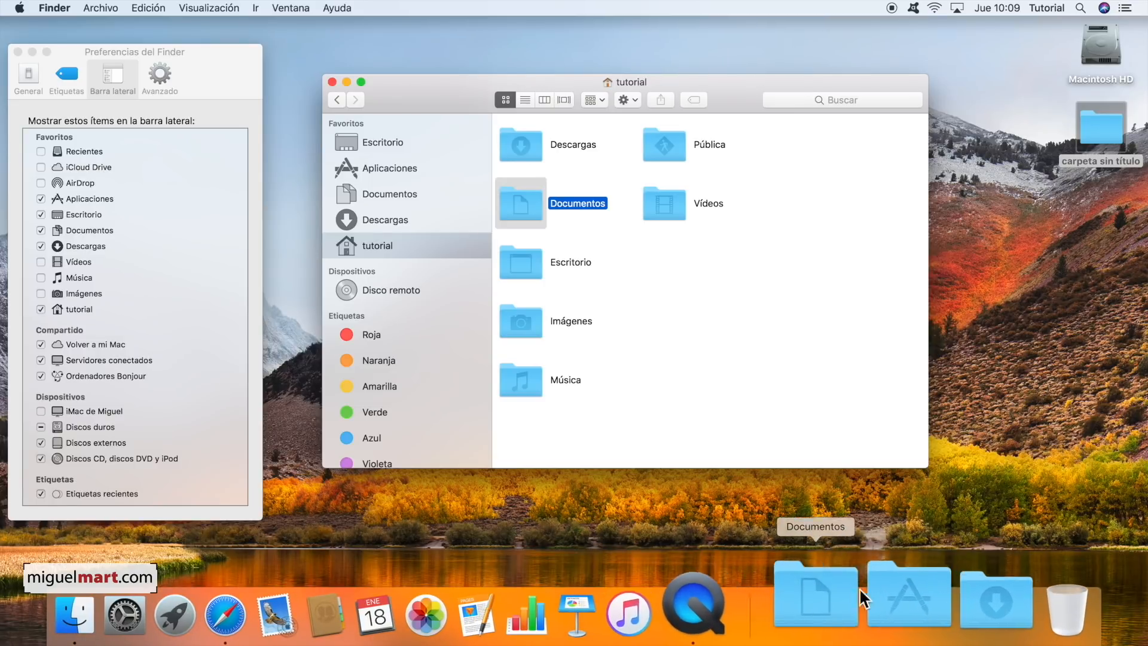
right_click(836, 601)
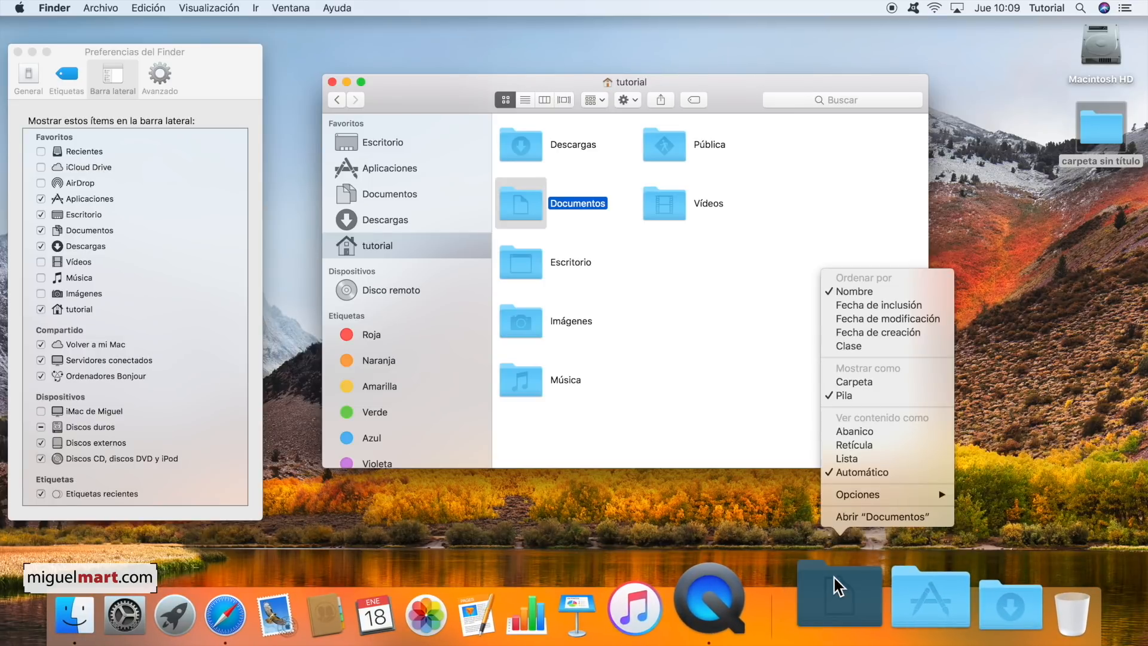
click(868, 446)
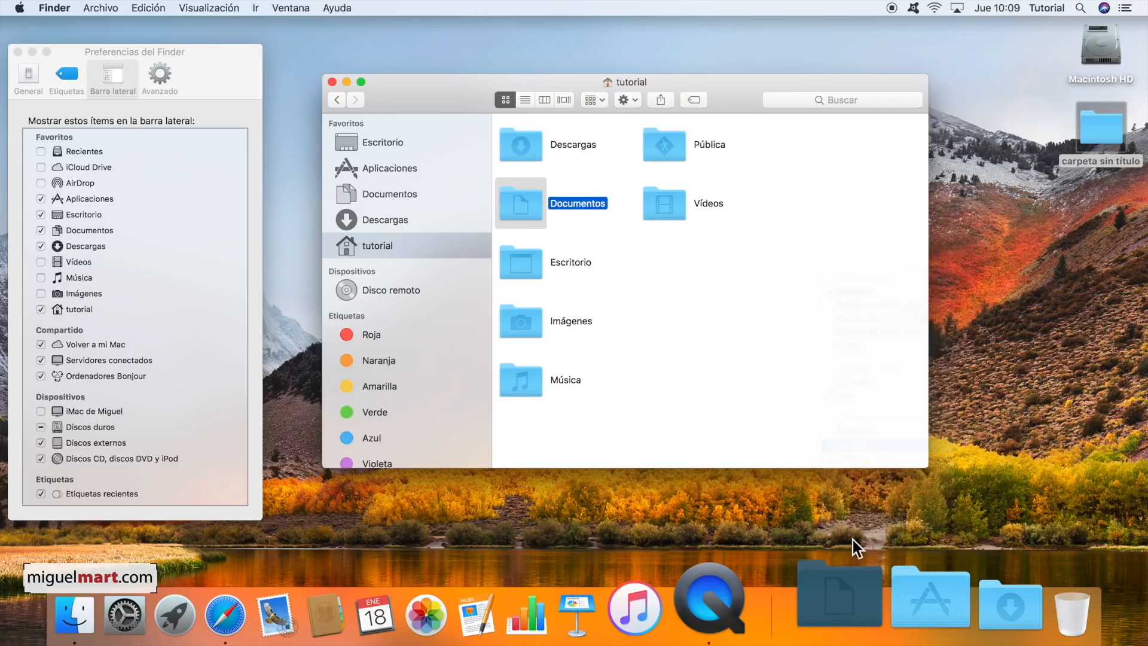
right_click(841, 587)
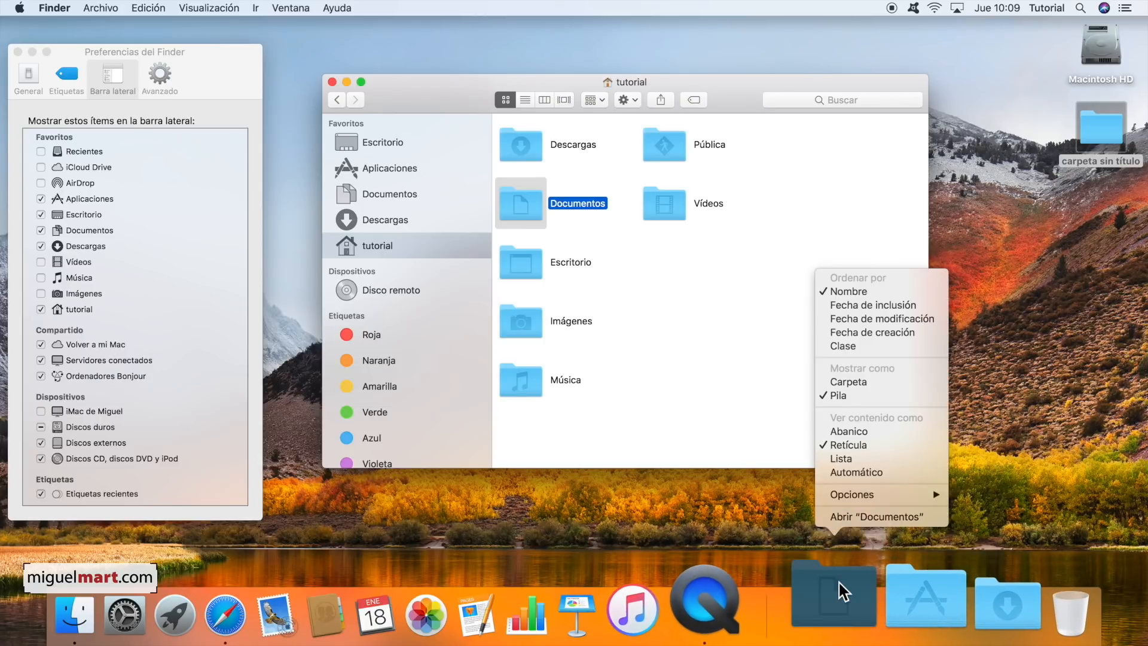
click(854, 381)
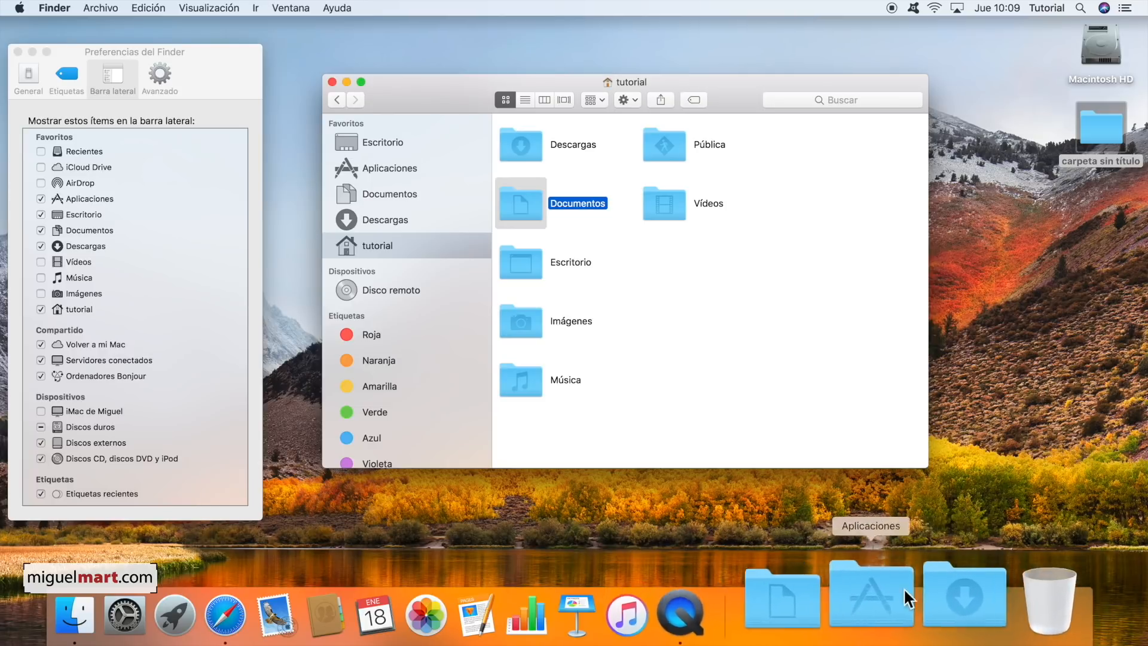
Open Documentos in a Finder window from its Dock stack and close that window again.
click(827, 599)
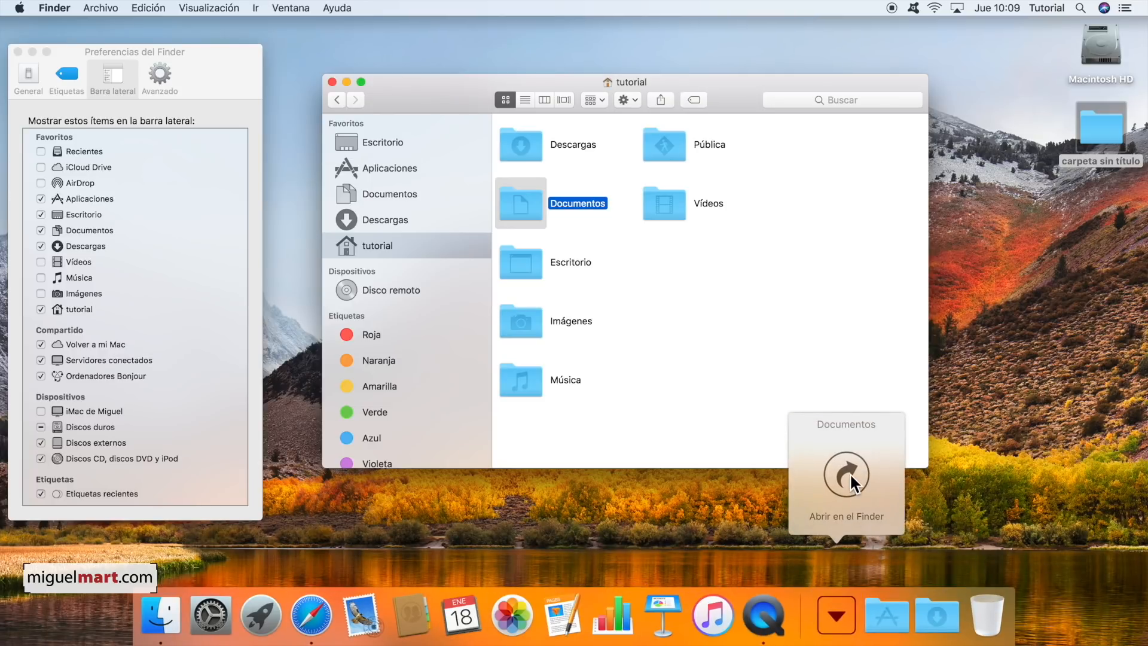
click(849, 472)
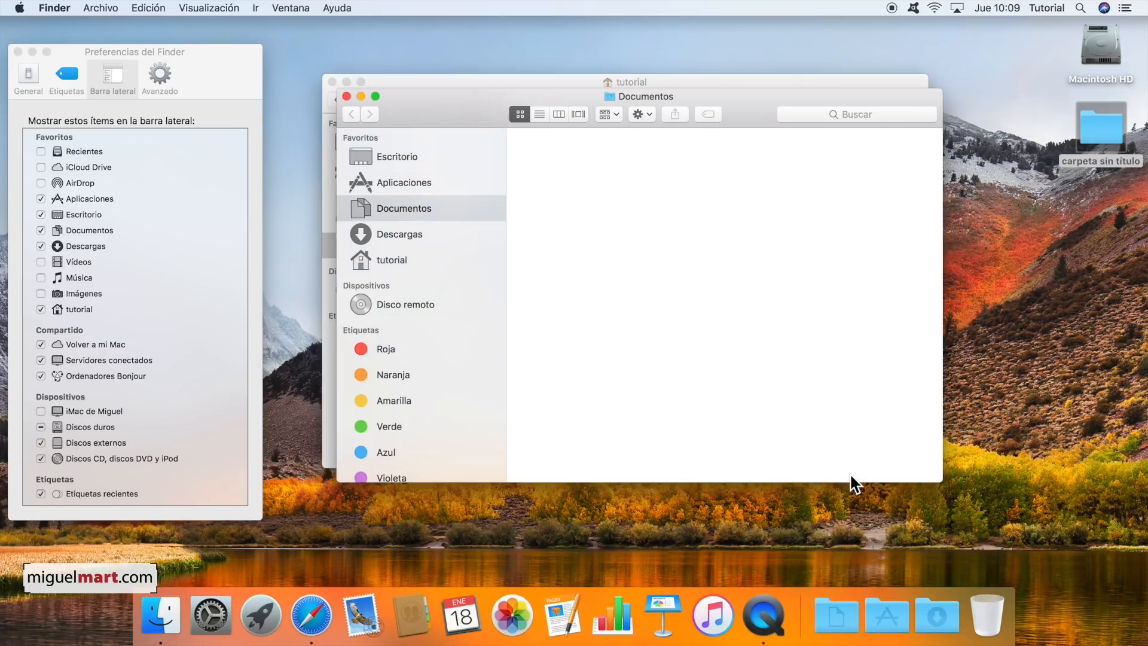
click(346, 96)
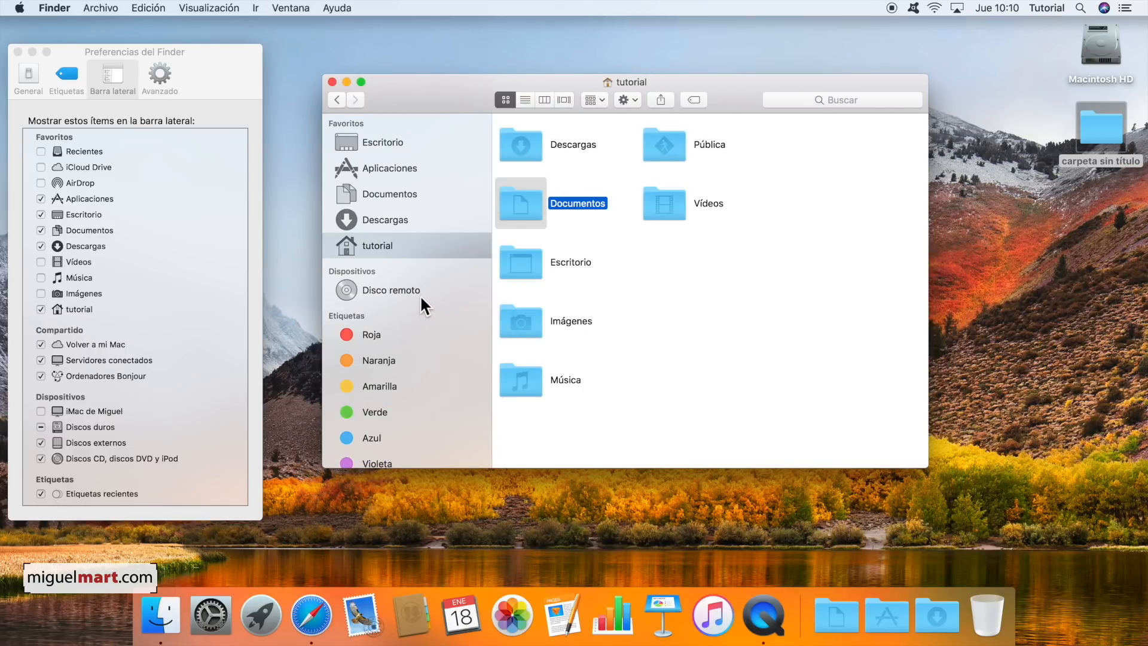
Remove Etiquetas recientes from the sidebar, narrow the tutorial window's sidebar, and reposition the window clear of the preferences.
mouse_move(421, 320)
click(58, 494)
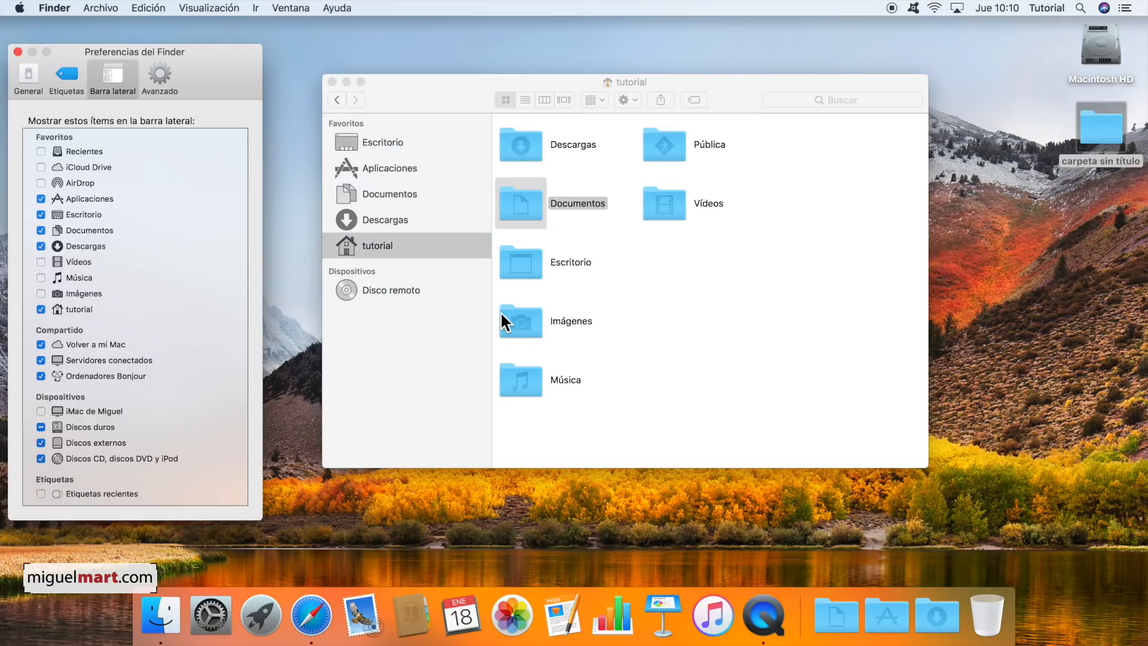
click(475, 314)
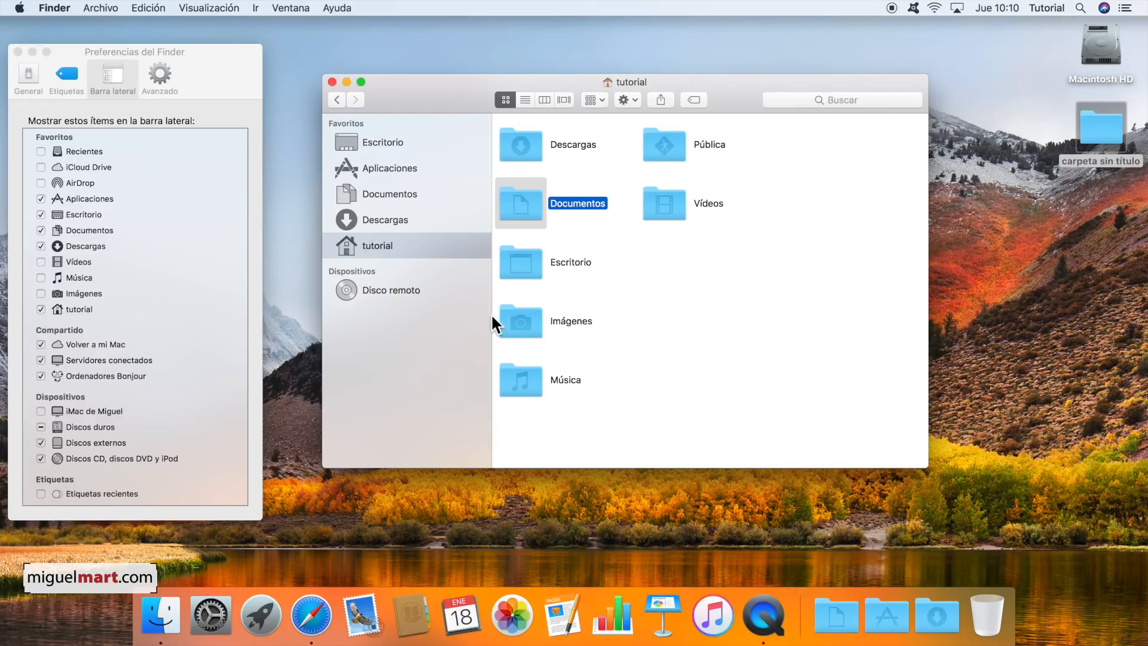
drag(490, 366, 453, 359)
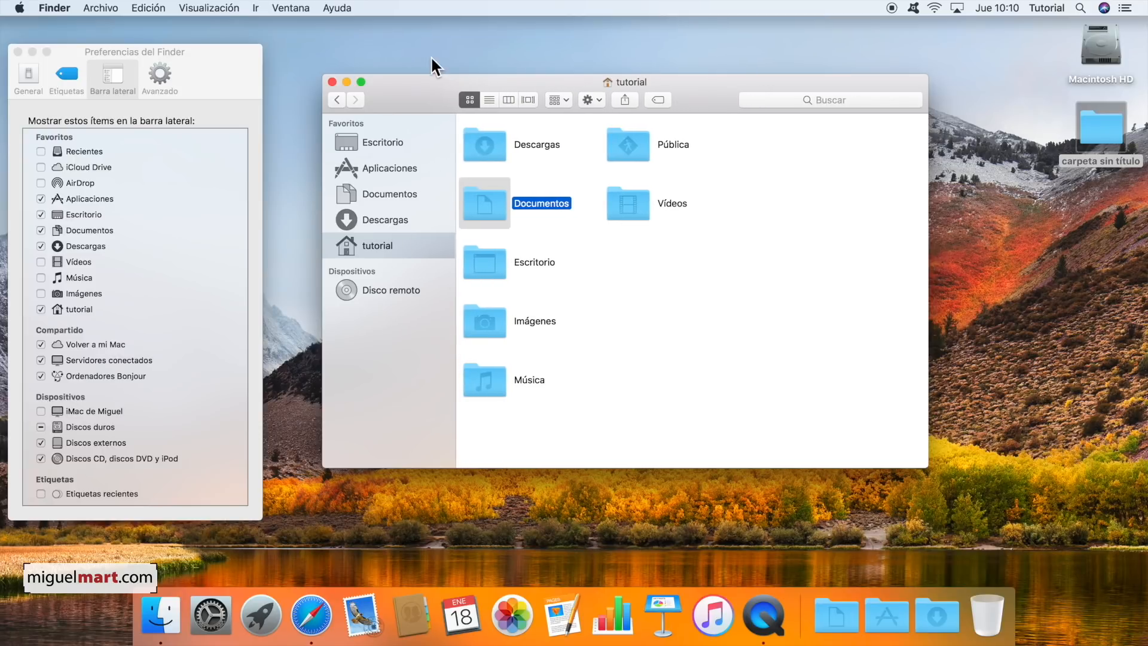
drag(442, 76, 411, 102)
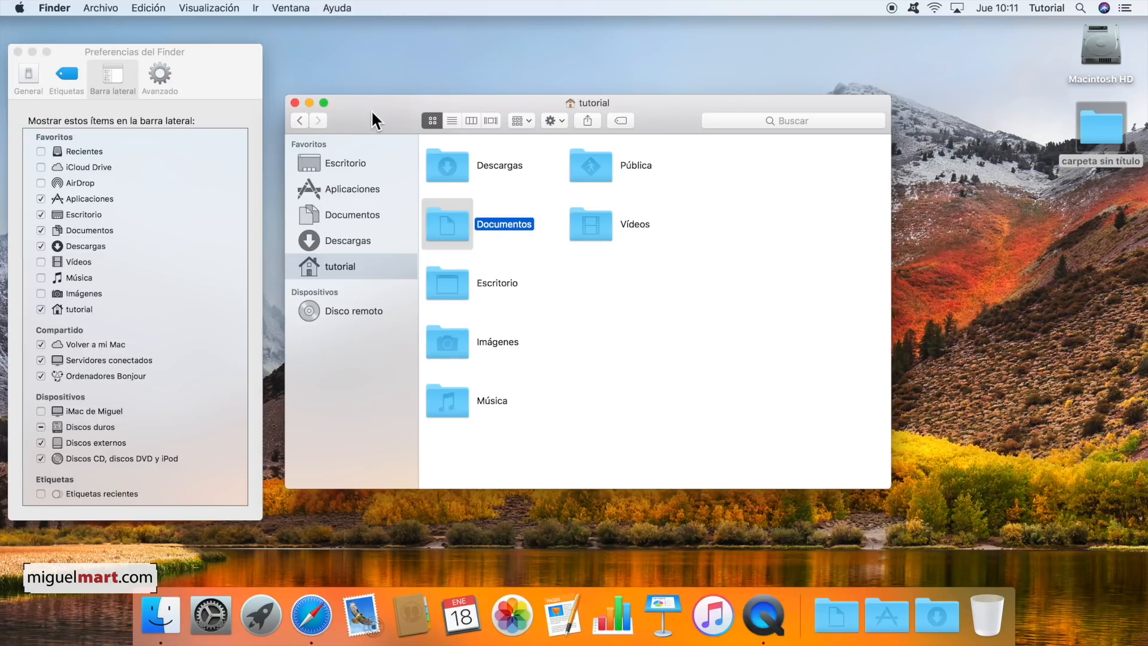
drag(386, 107, 417, 105)
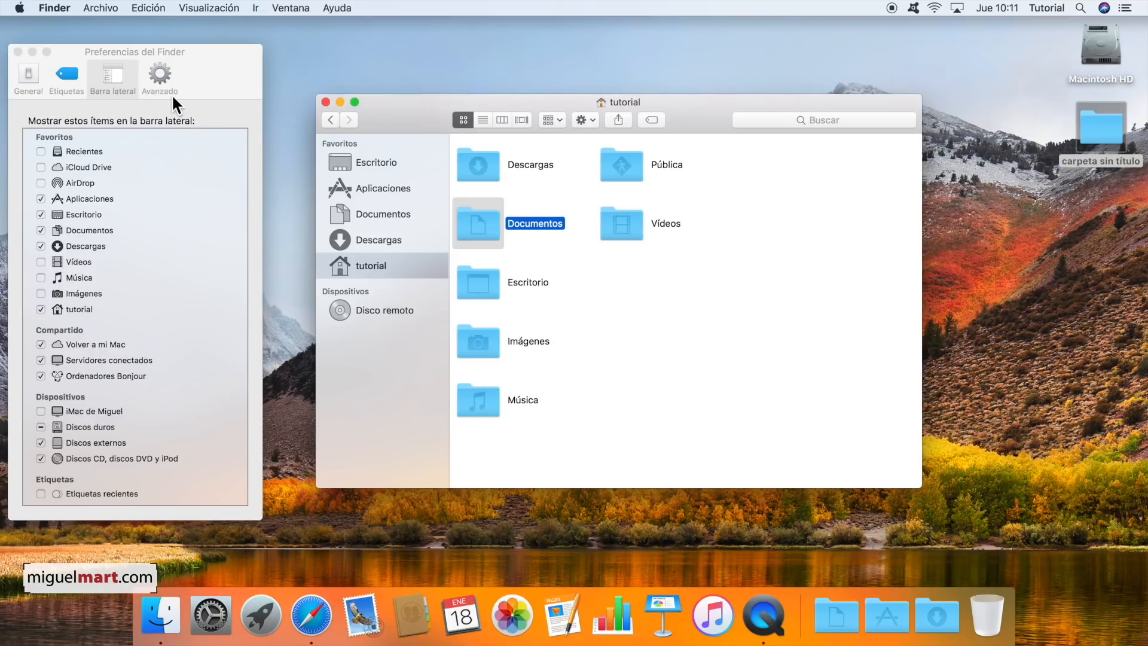
Review the Avanzado and General settings of the Finder preferences and close the preferences window.
click(159, 70)
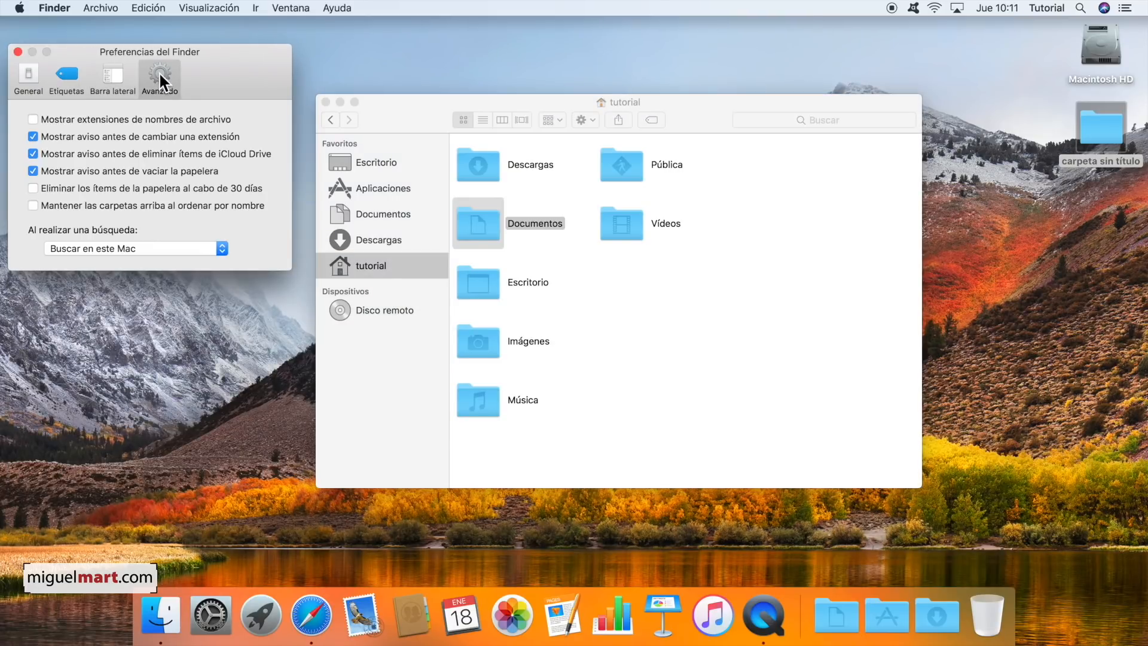
click(28, 74)
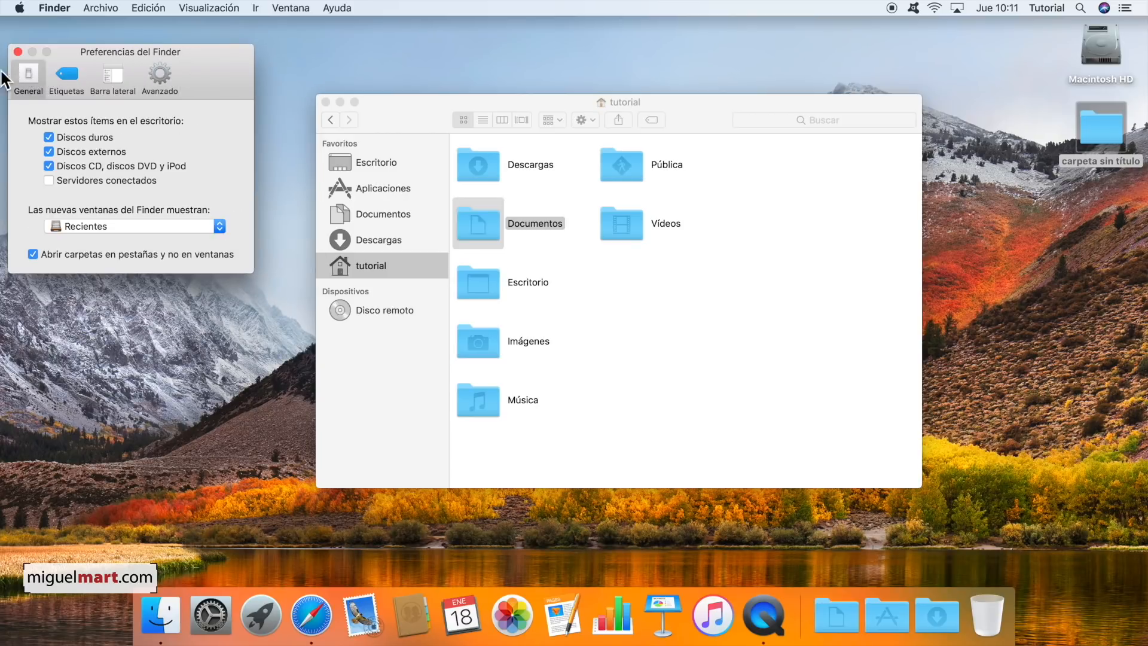
click(18, 51)
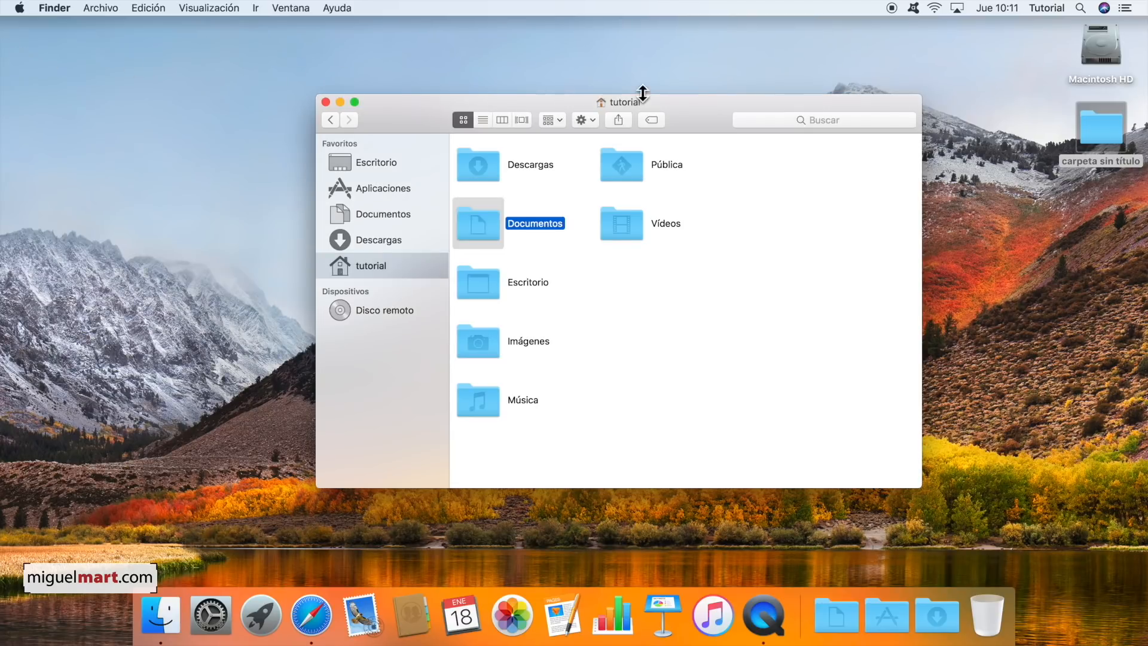
Show the path bar in the tutorial window and use it to go to the Usuarios folder.
drag(729, 103, 662, 106)
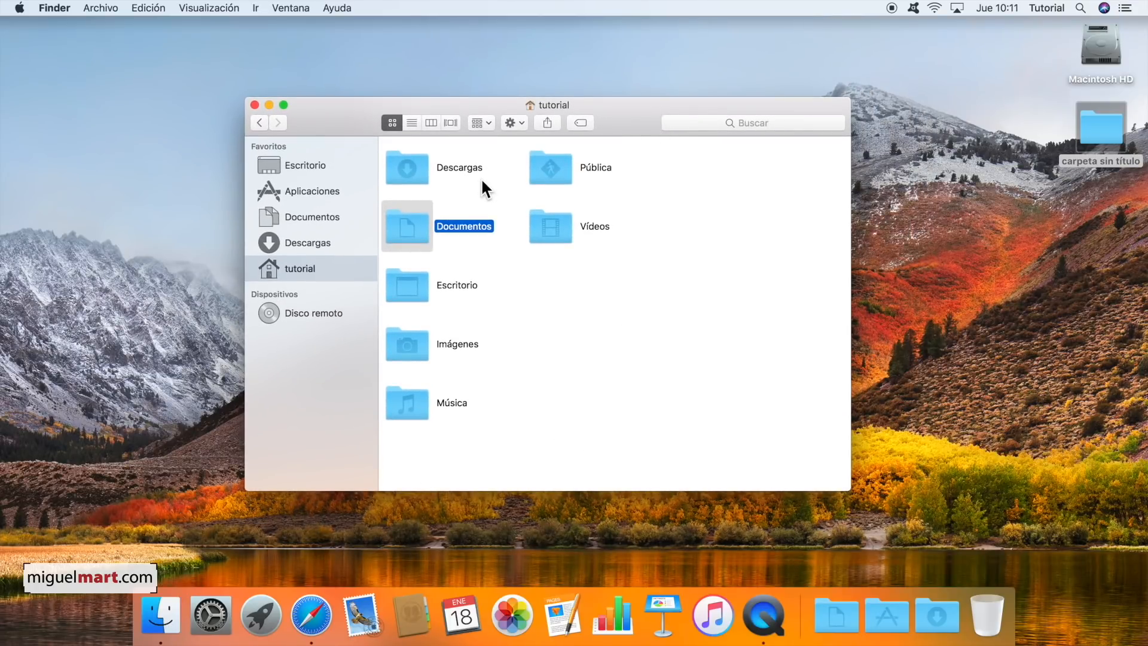
click(291, 8)
click(549, 298)
click(213, 7)
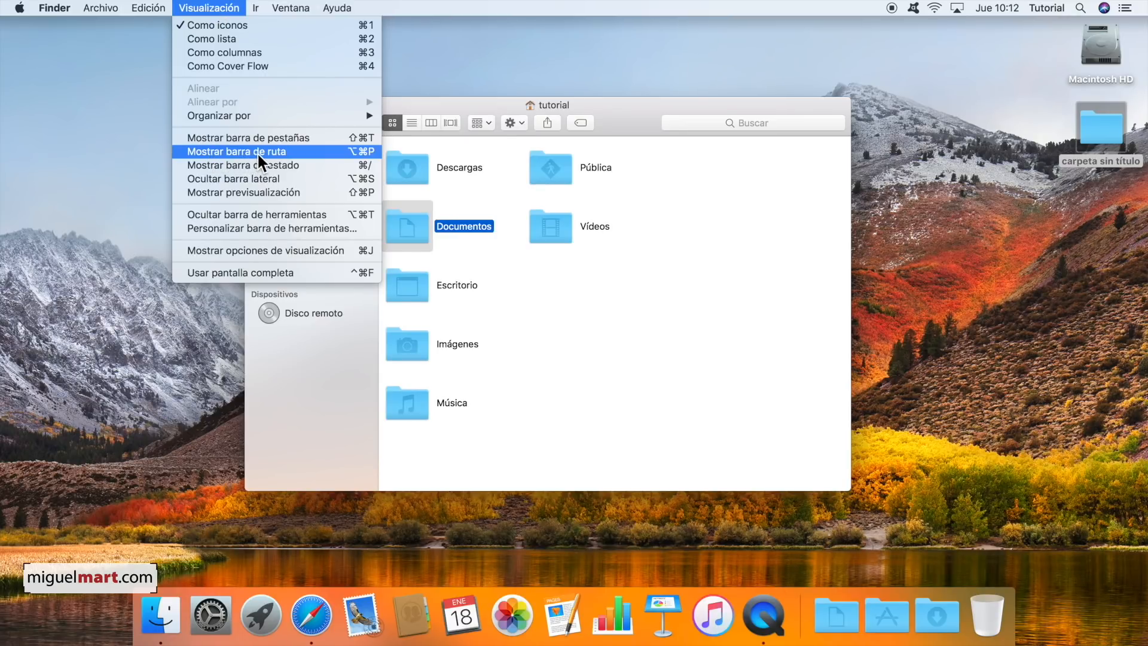
click(186, 152)
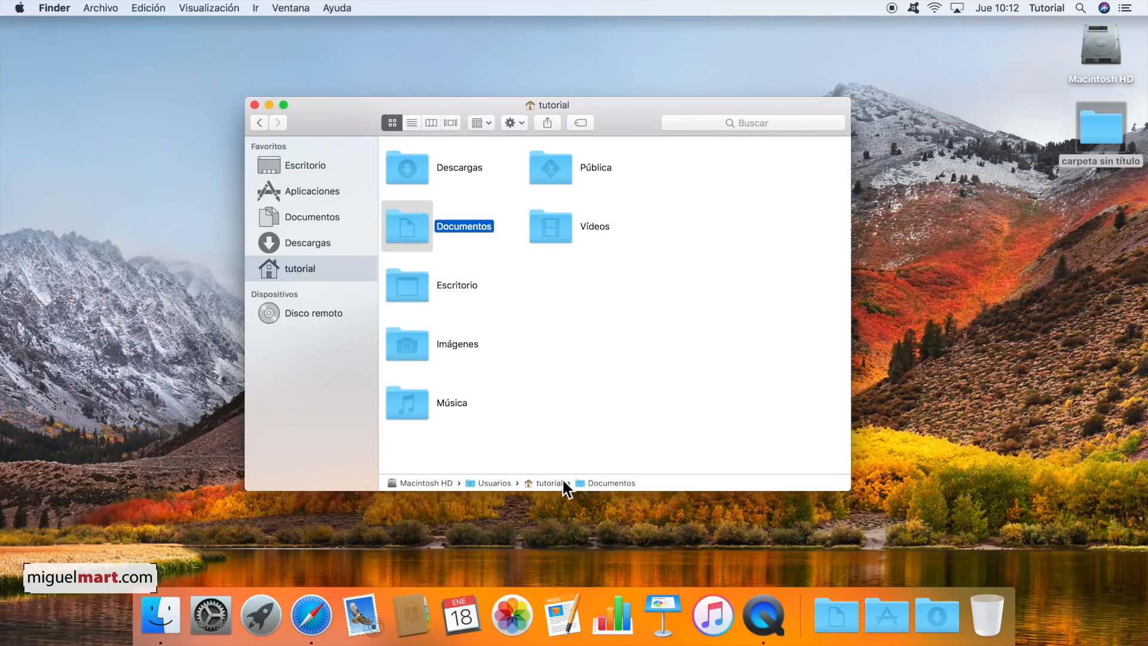
double_click(500, 484)
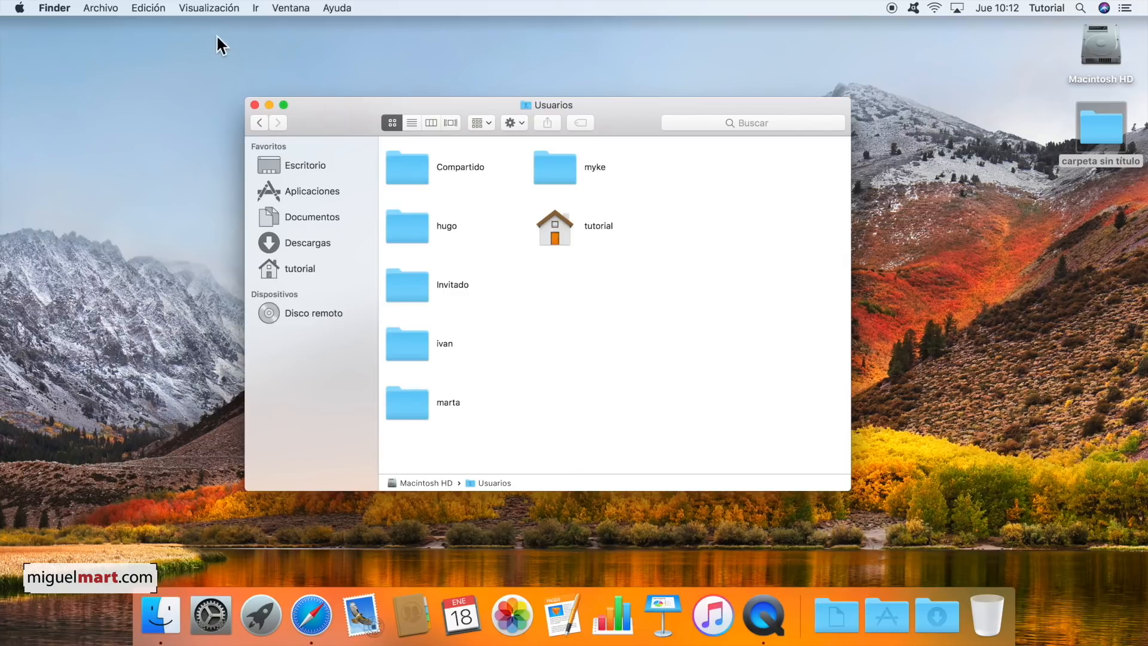
Show the status bar in the Usuarios window and slightly enlarge the folder icons, repositioning the window as needed.
click(203, 8)
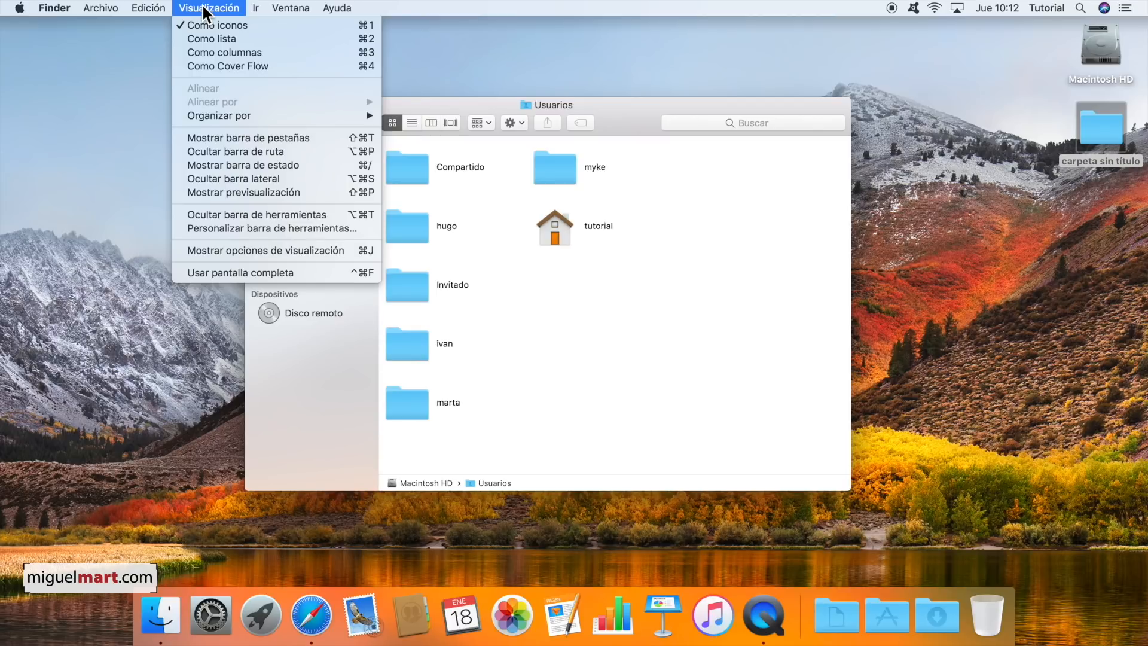
click(198, 165)
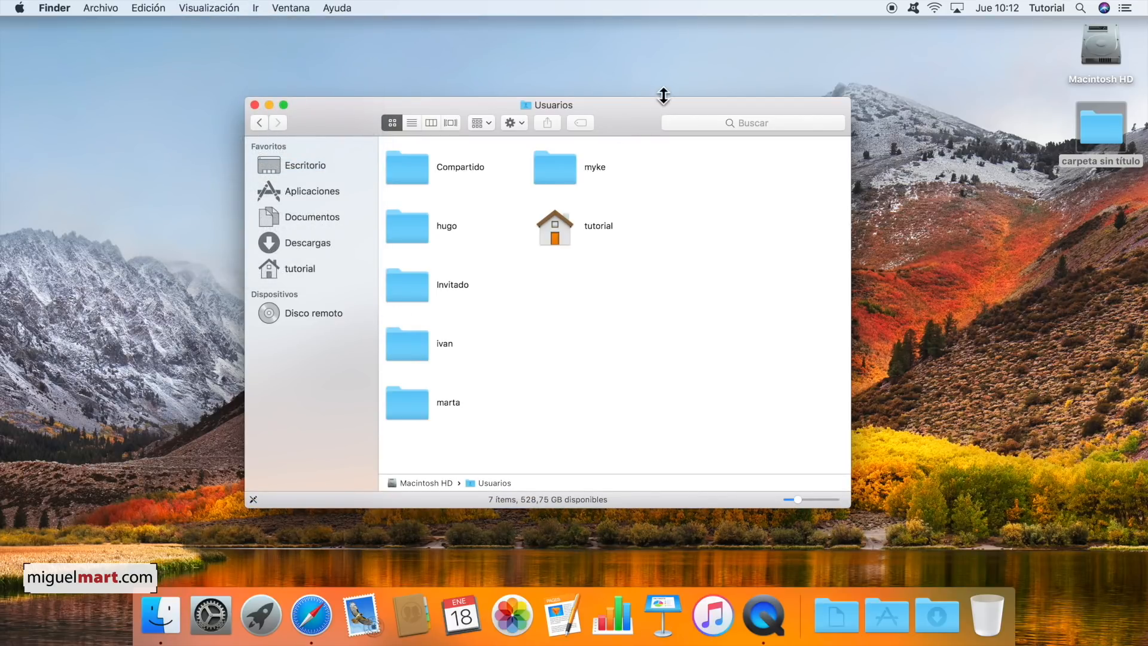
drag(647, 110, 644, 64)
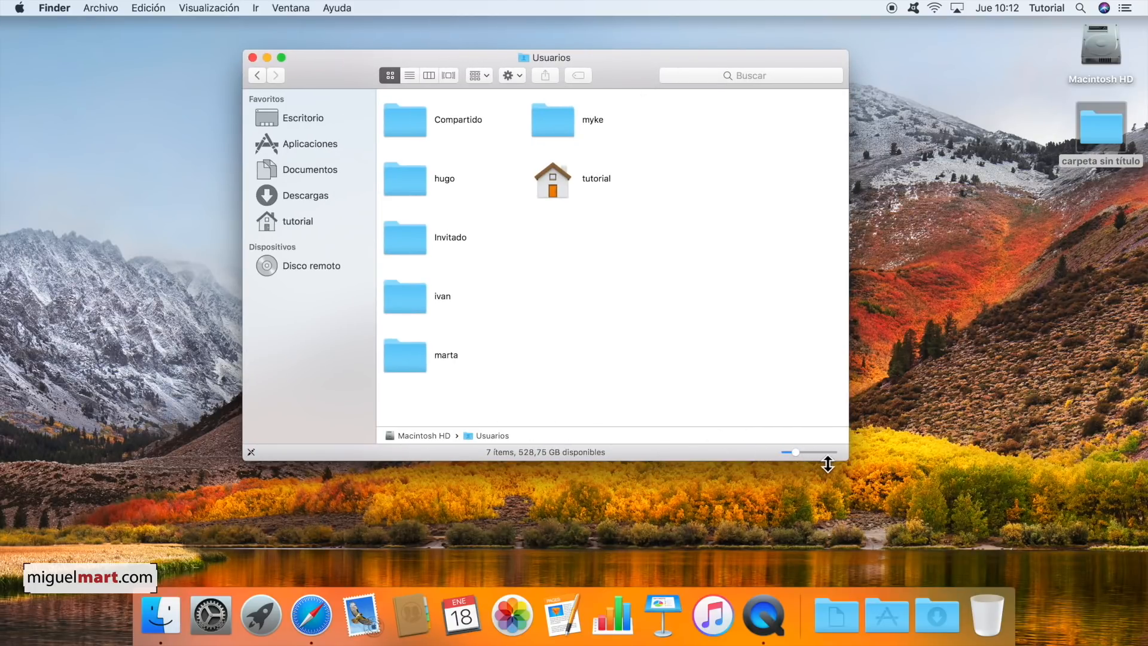
drag(795, 452, 798, 452)
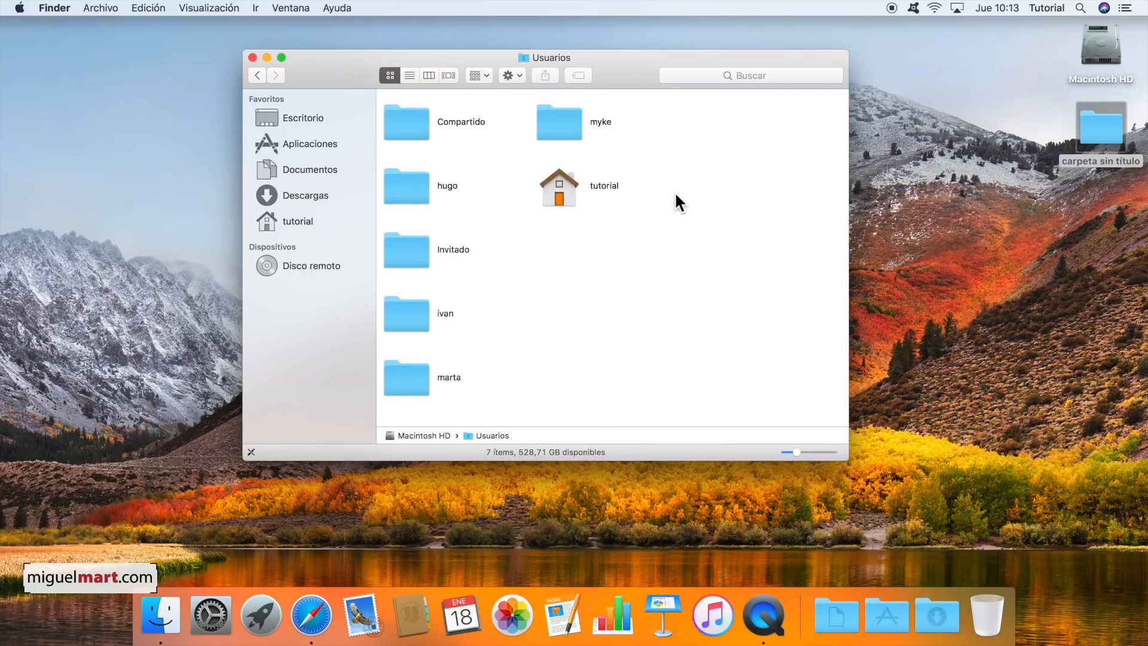
drag(637, 57, 636, 92)
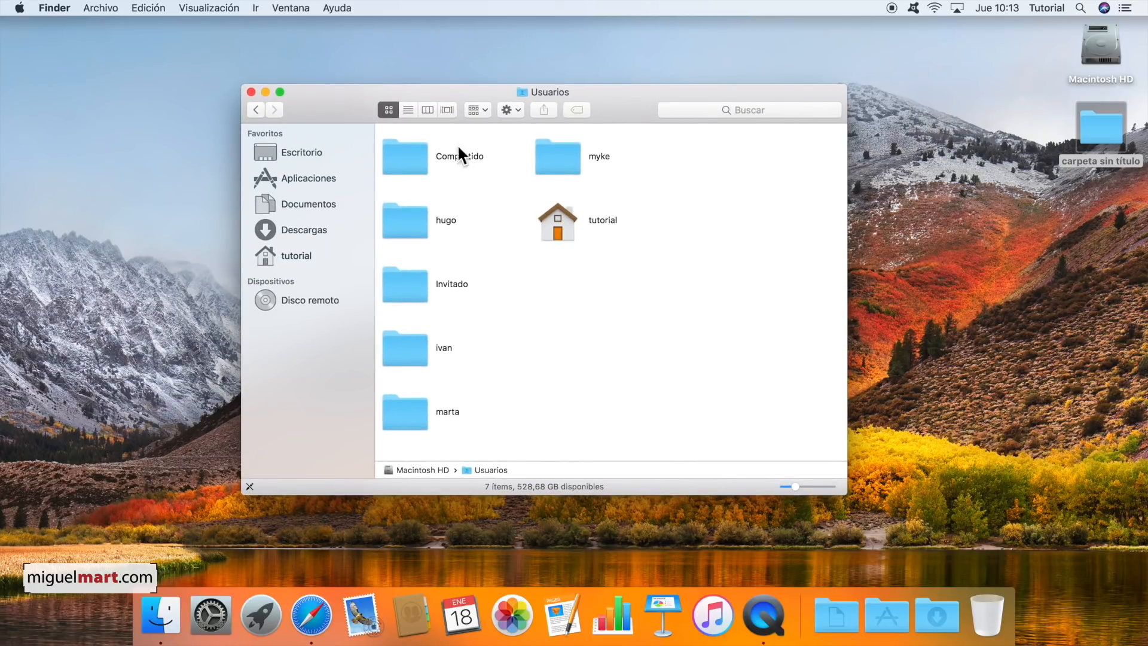
Switch the Usuarios folder to list view and back to icon view.
click(408, 110)
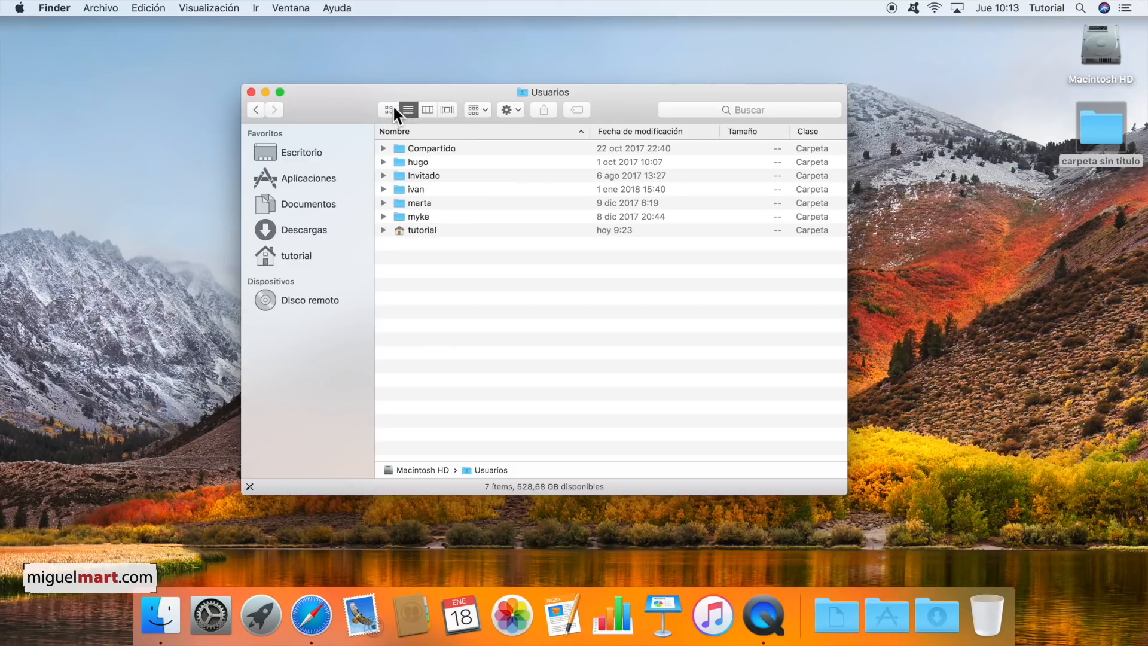
click(388, 110)
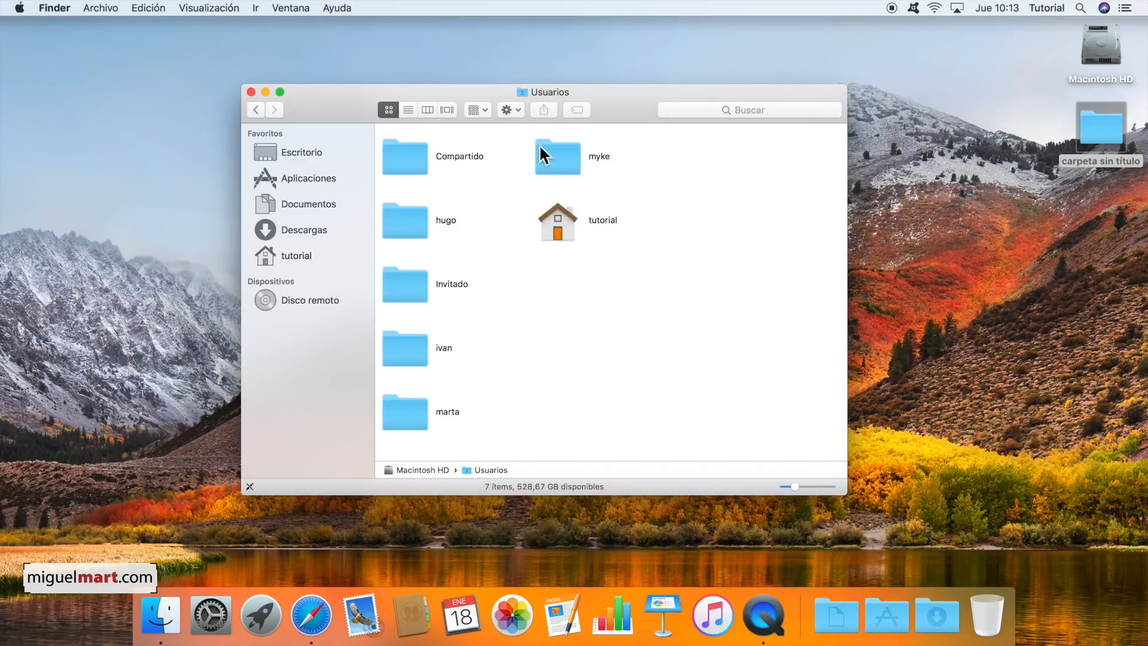
Move the Usuarios window slightly, close it and deselect the folder on the desktop.
drag(324, 107, 335, 95)
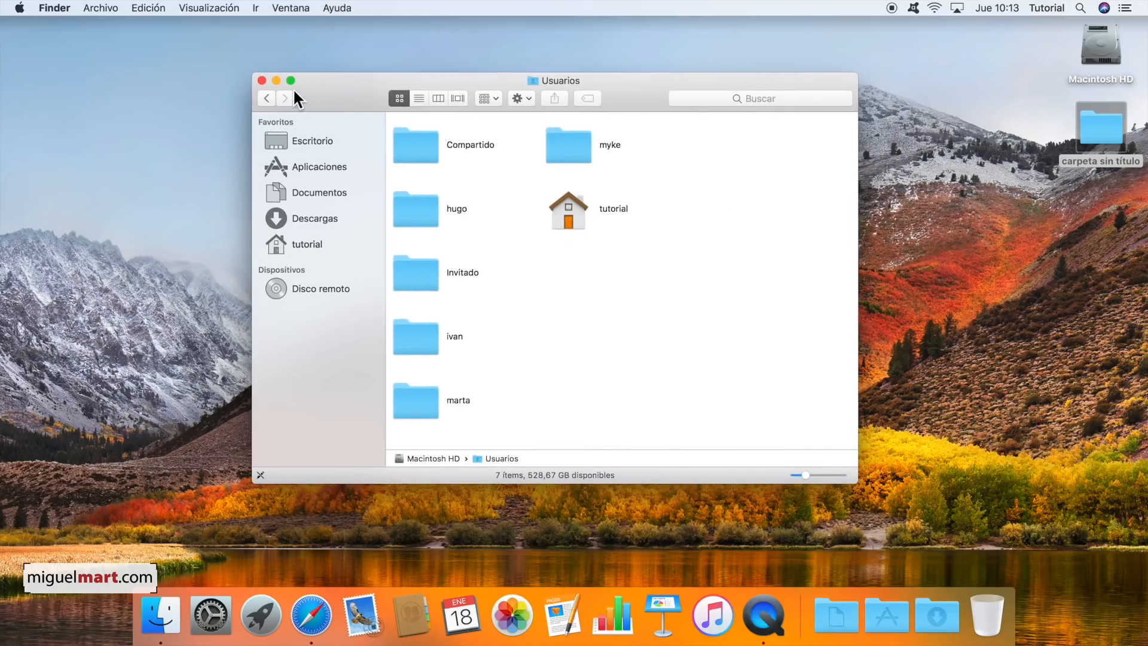
click(261, 80)
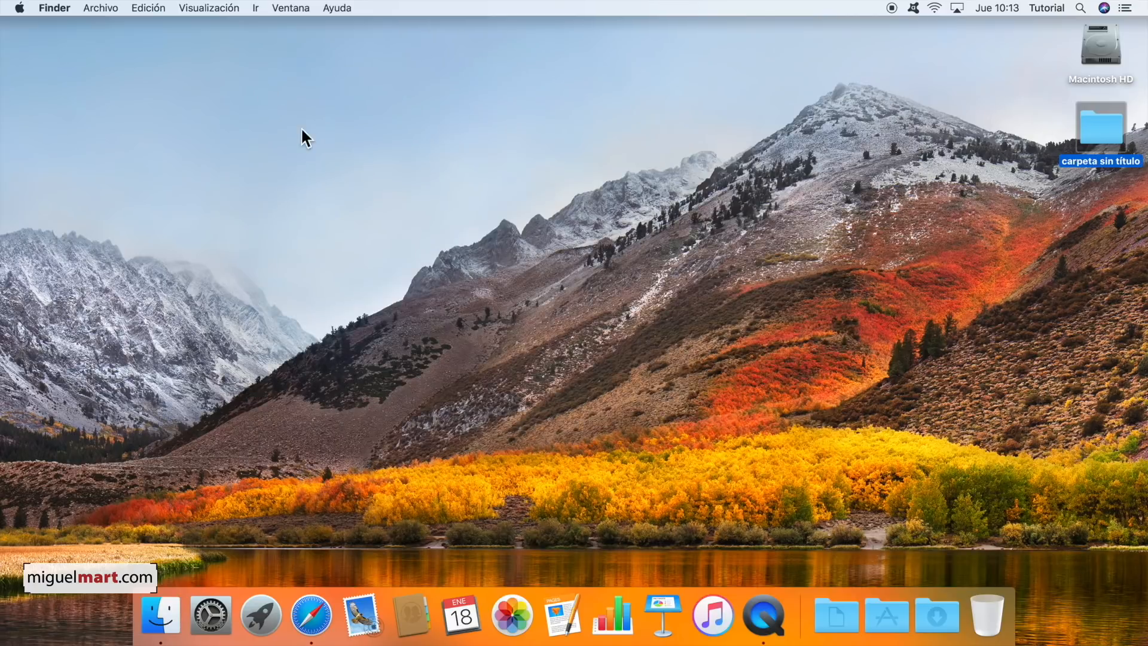
click(750, 261)
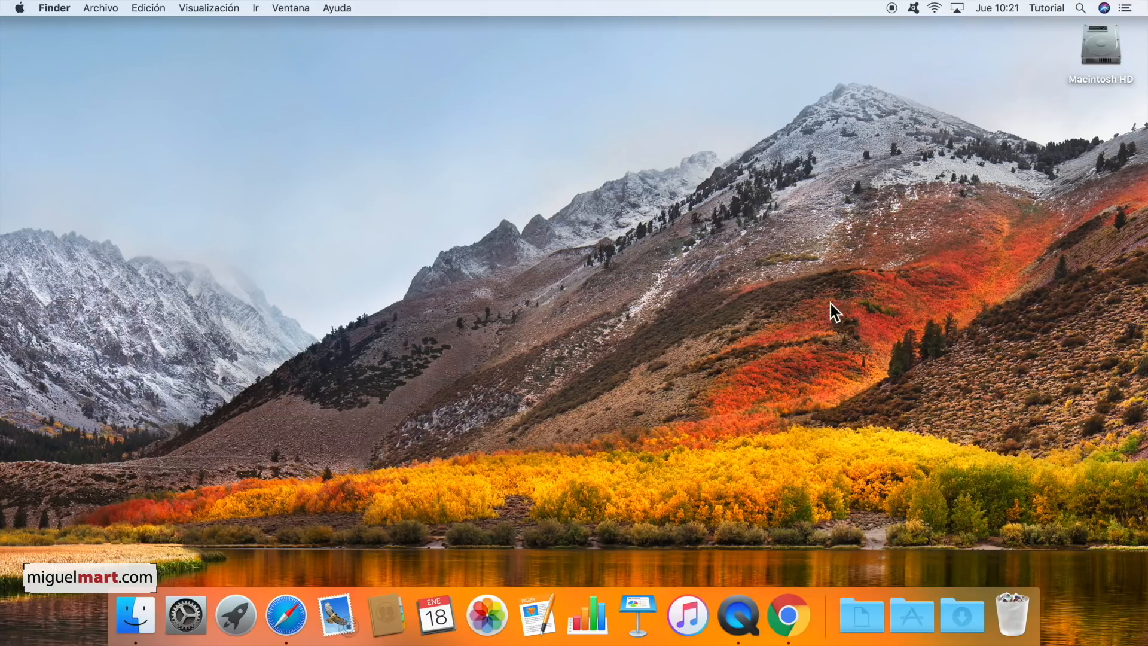
Preview the contents of the Documentos, Aplicaciones and Descargas folders in the Dock and close the preview.
click(845, 598)
click(917, 594)
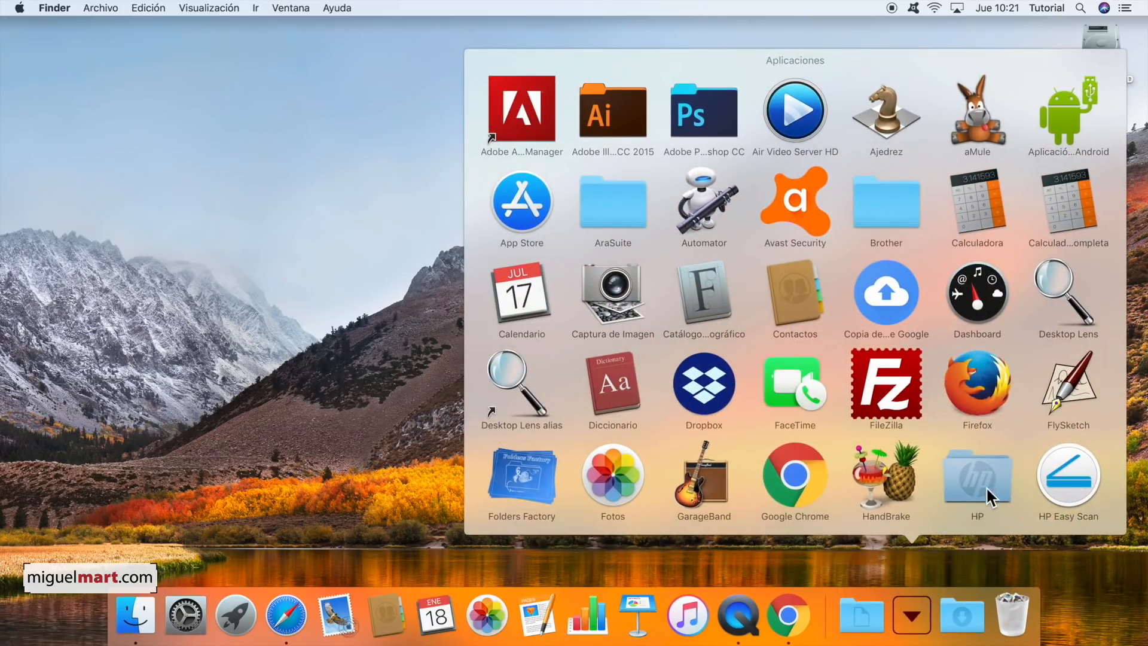
click(963, 591)
click(741, 432)
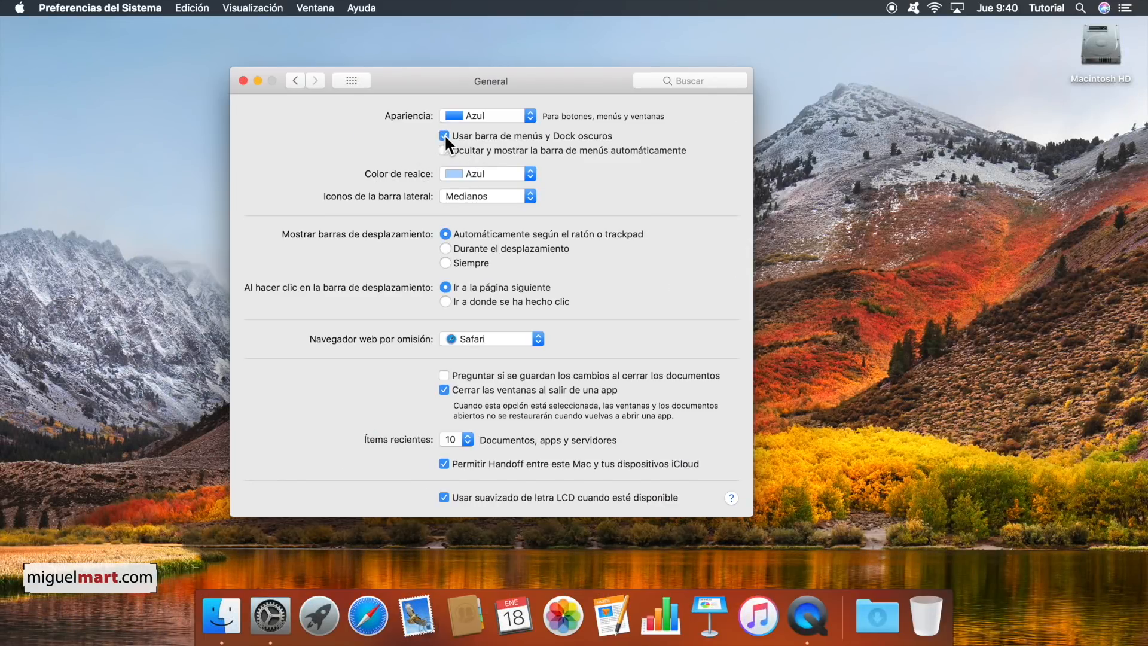
Turn off the dark menu bar and Dock in the General system preferences.
click(444, 135)
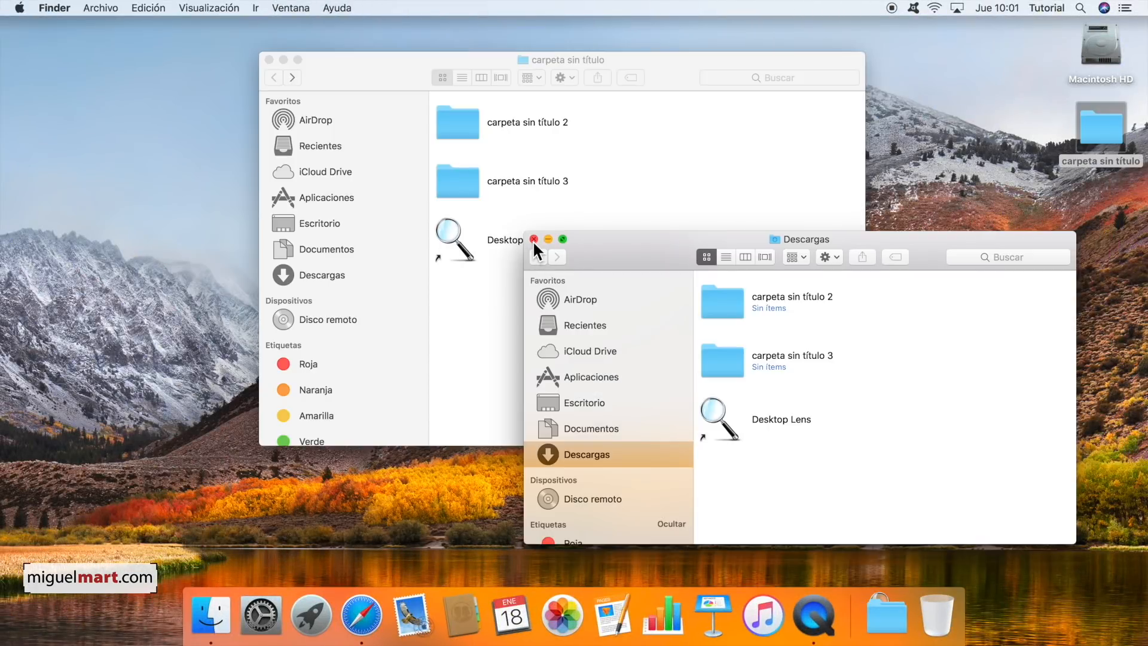
Close the Descargas window, then preview the Descargas stack in the Dock and review its sorting and display options.
click(527, 239)
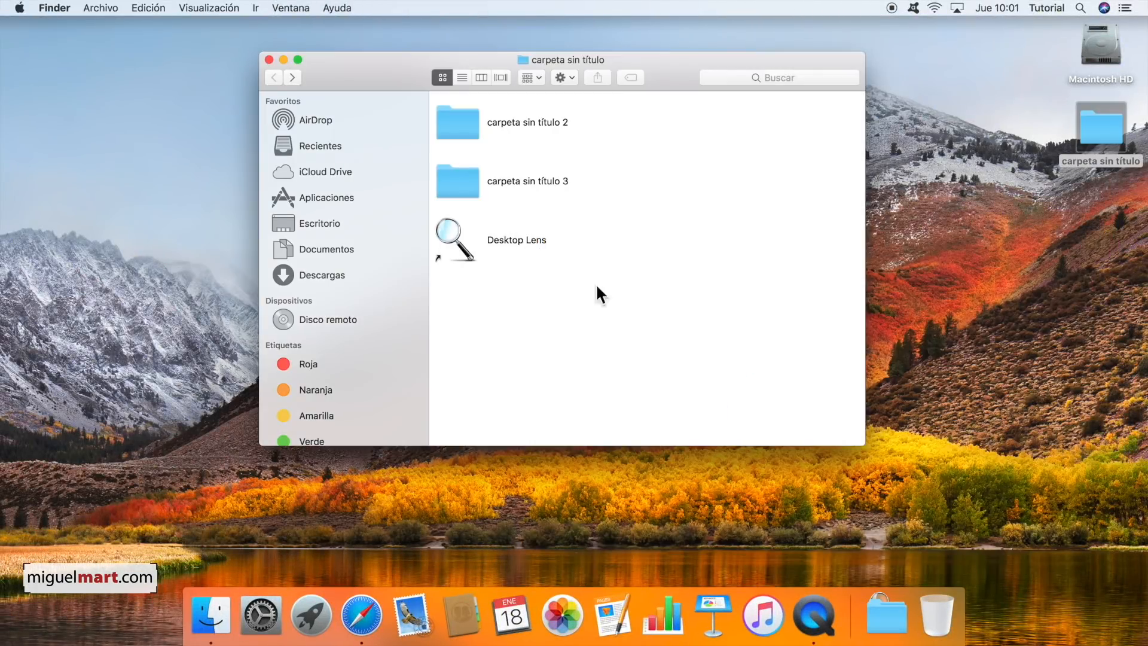
click(887, 584)
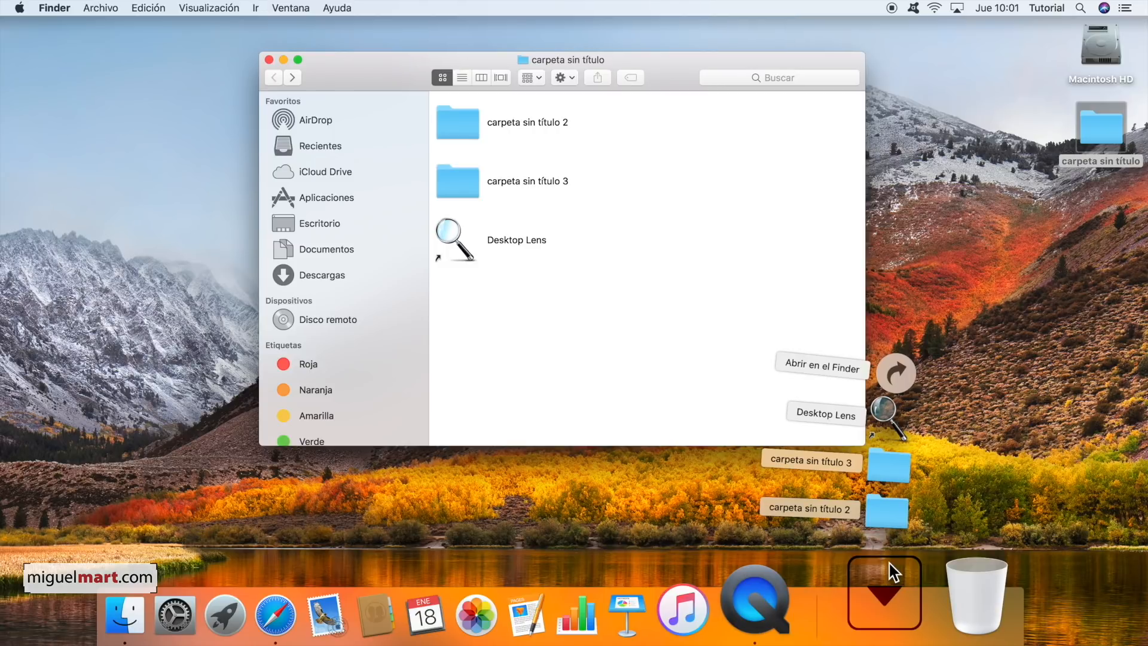
click(963, 508)
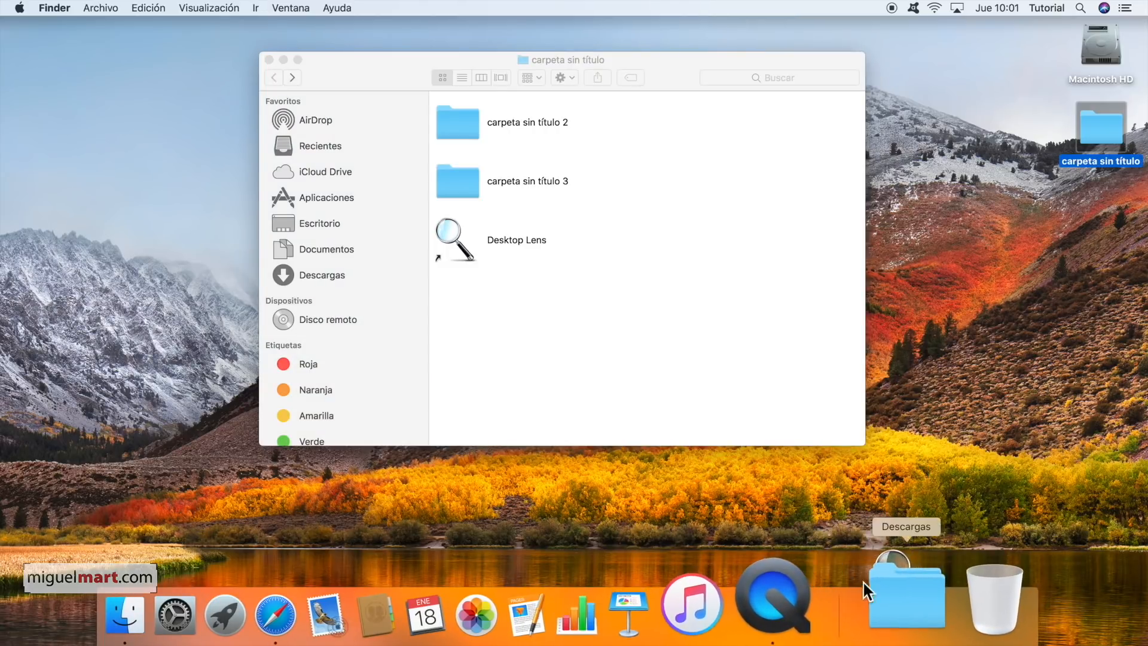
right_click(880, 586)
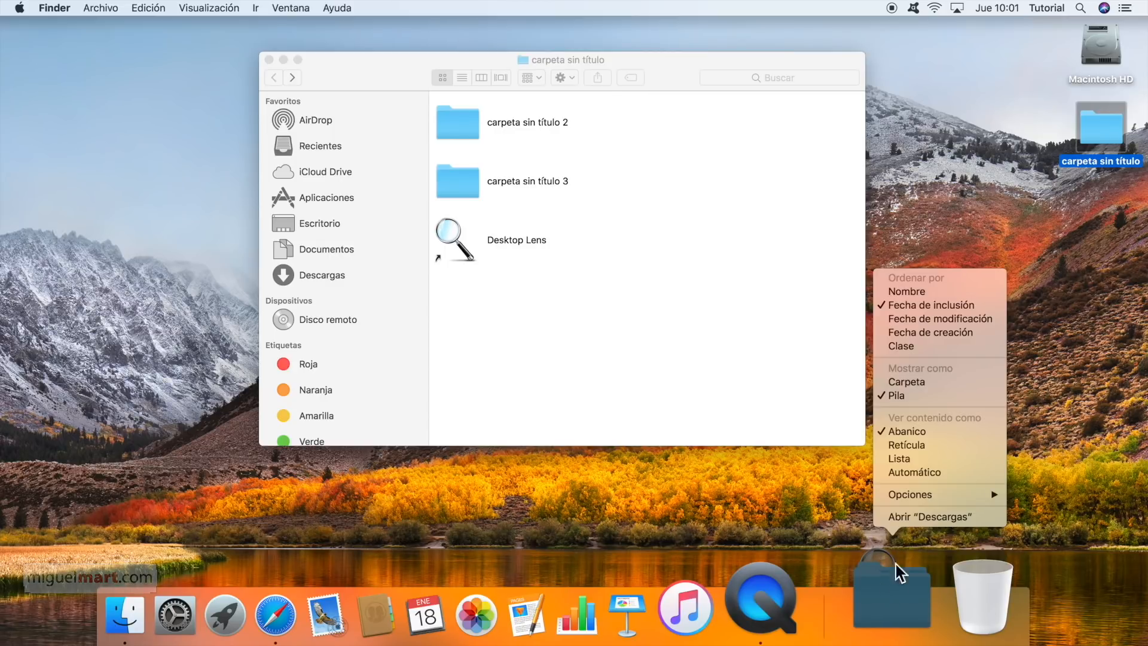
click(752, 351)
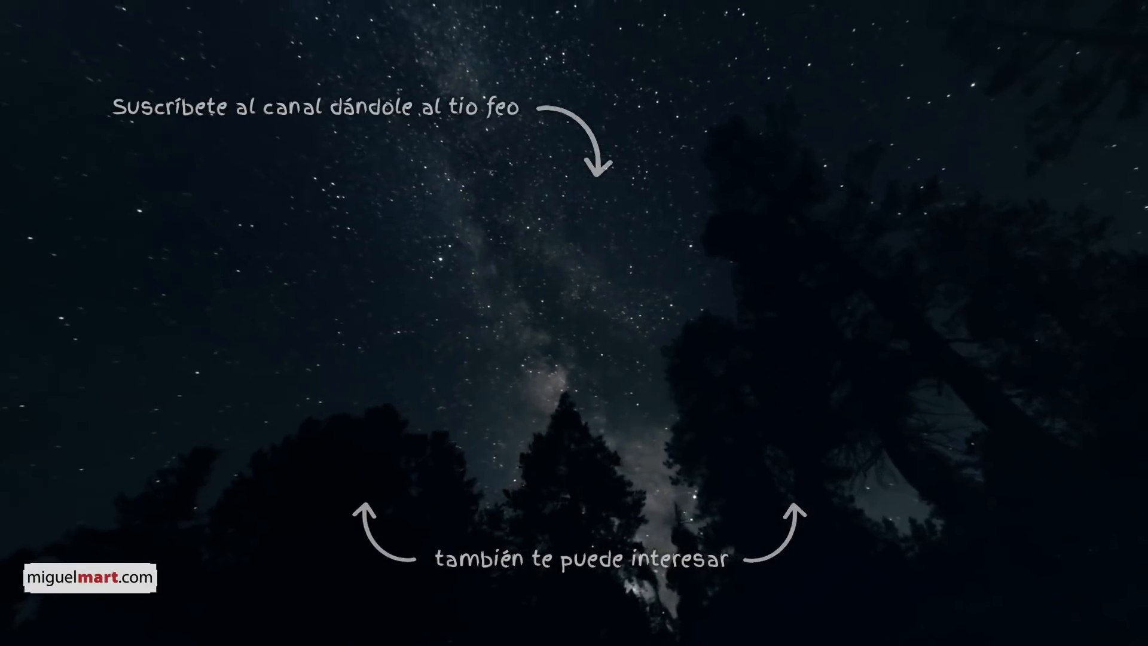